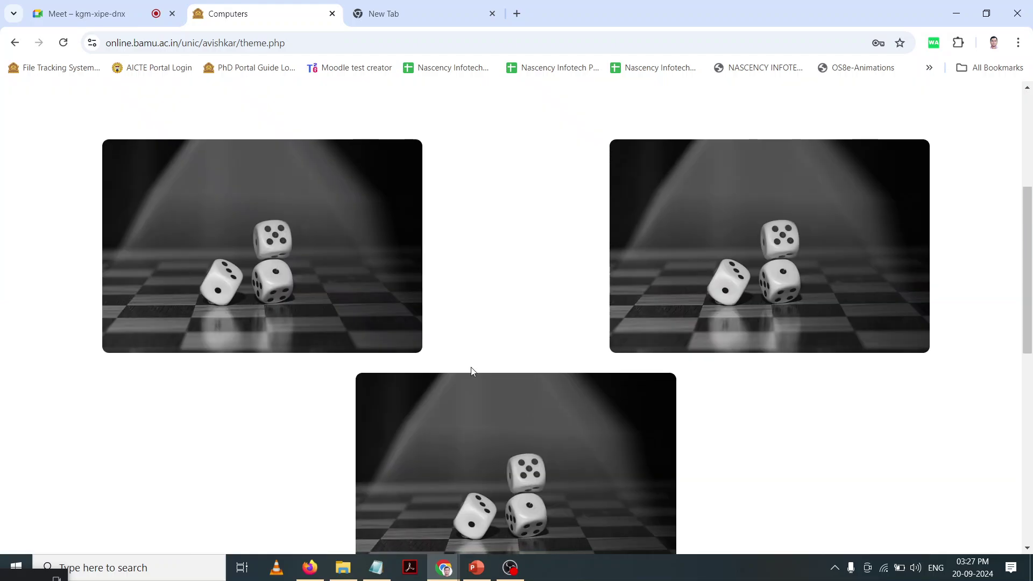
Step: Open the Eligibility page and read through the UG, PG and Post PG level cards
scroll(470, 368, "up", 4)
scroll(204, 243, "up", 9)
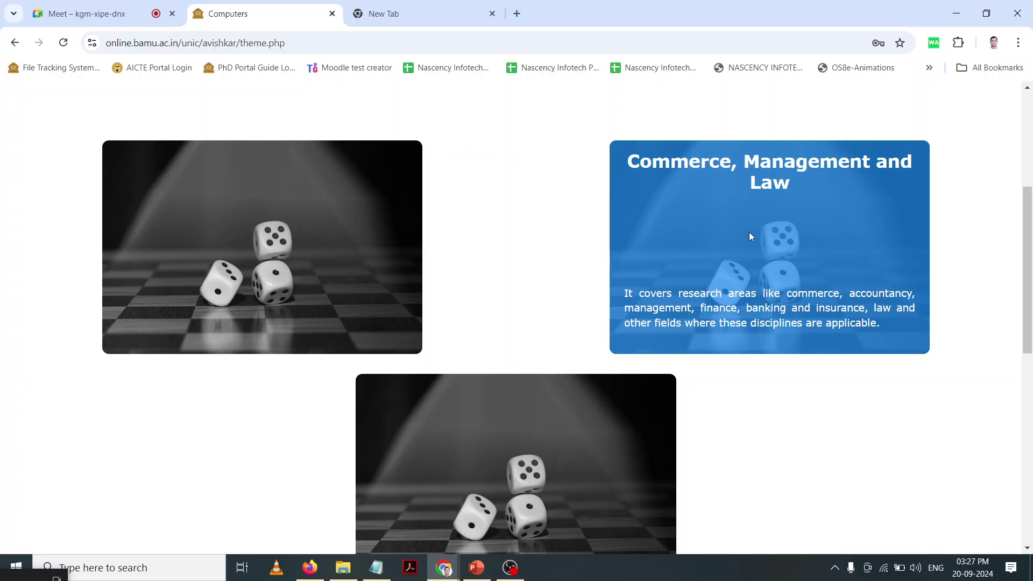
scroll(530, 370, "down", 1)
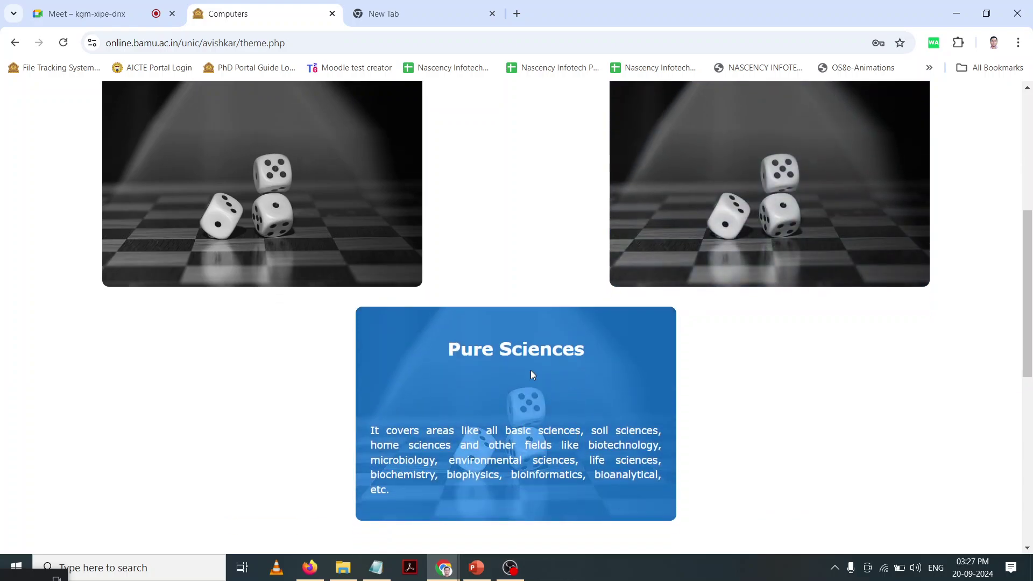
scroll(532, 374, "up", 6)
scroll(500, 333, "up", 1)
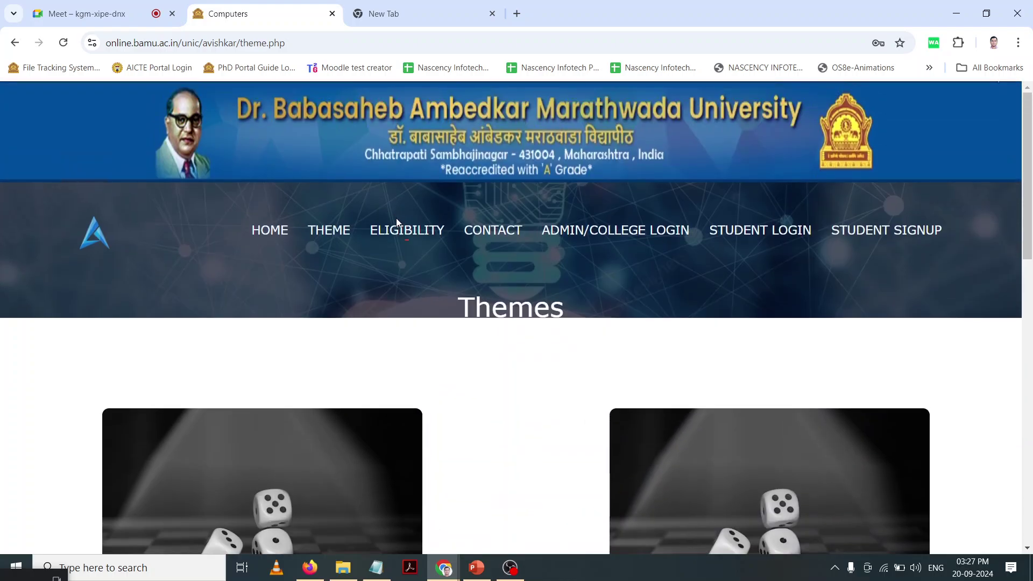
left_click(398, 237)
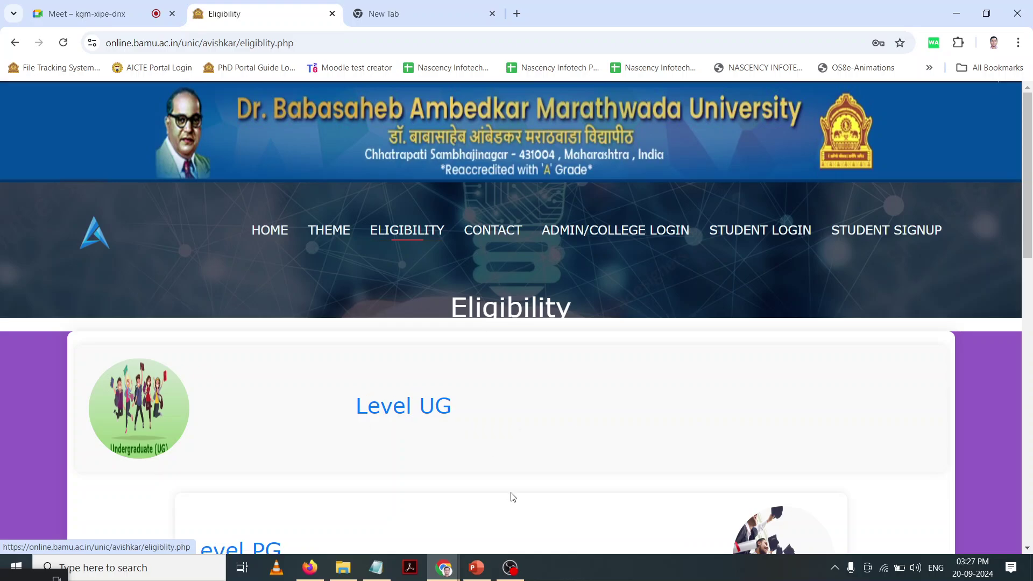
scroll(513, 497, "down", 2)
scroll(422, 275, "down", 2)
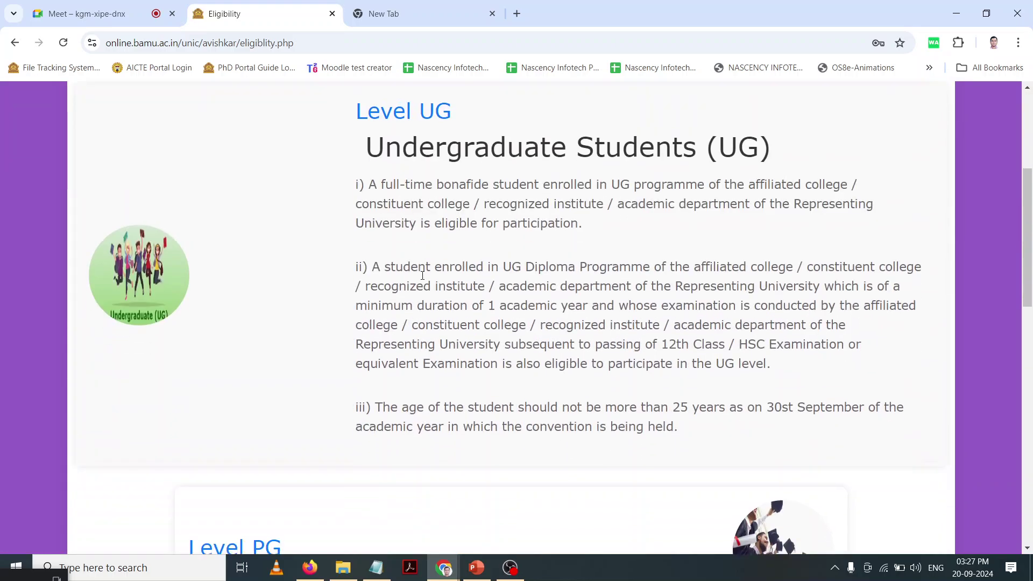
scroll(422, 275, "down", 6)
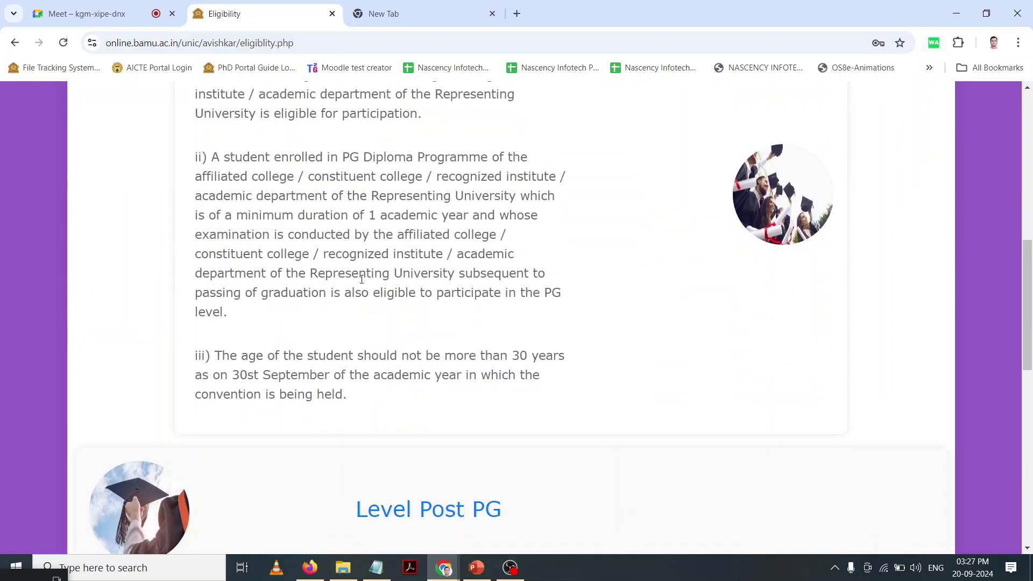
scroll(362, 279, "down", 10)
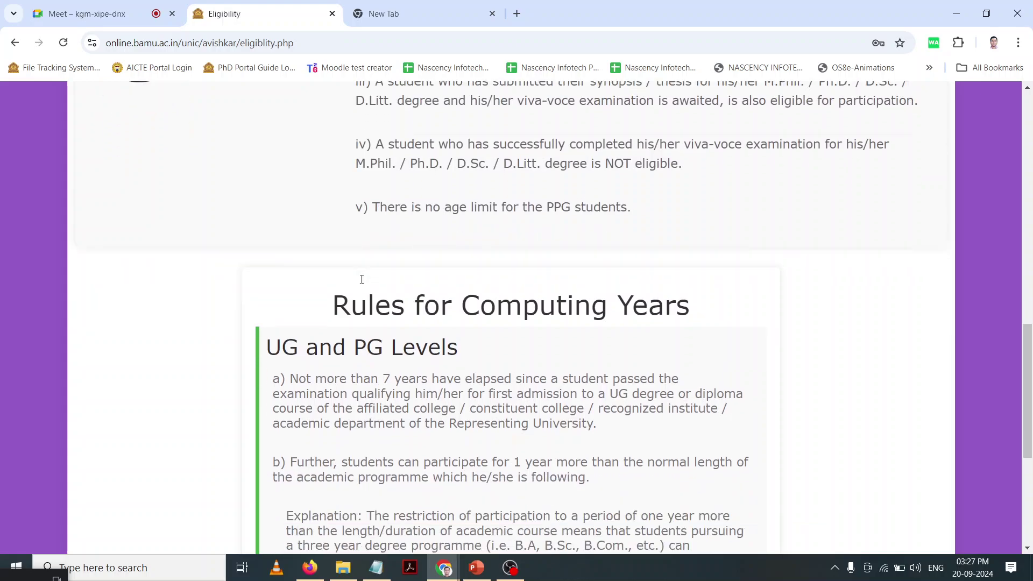
scroll(362, 279, "down", 5)
scroll(362, 279, "up", 7)
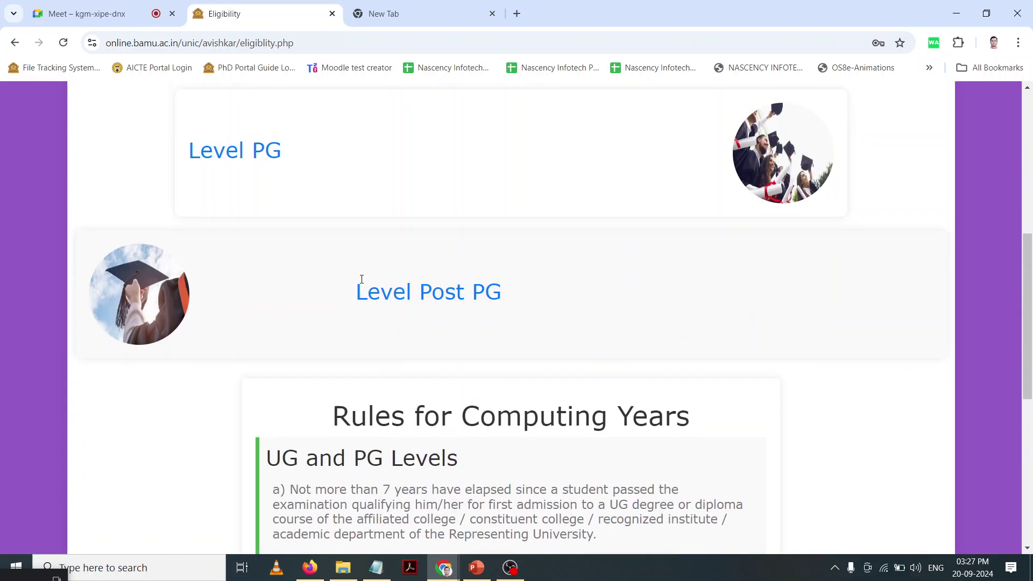
scroll(362, 279, "up", 7)
Step: Bring up the Contact Us page with the campus address, phone hours and query e-mail
left_click(505, 234)
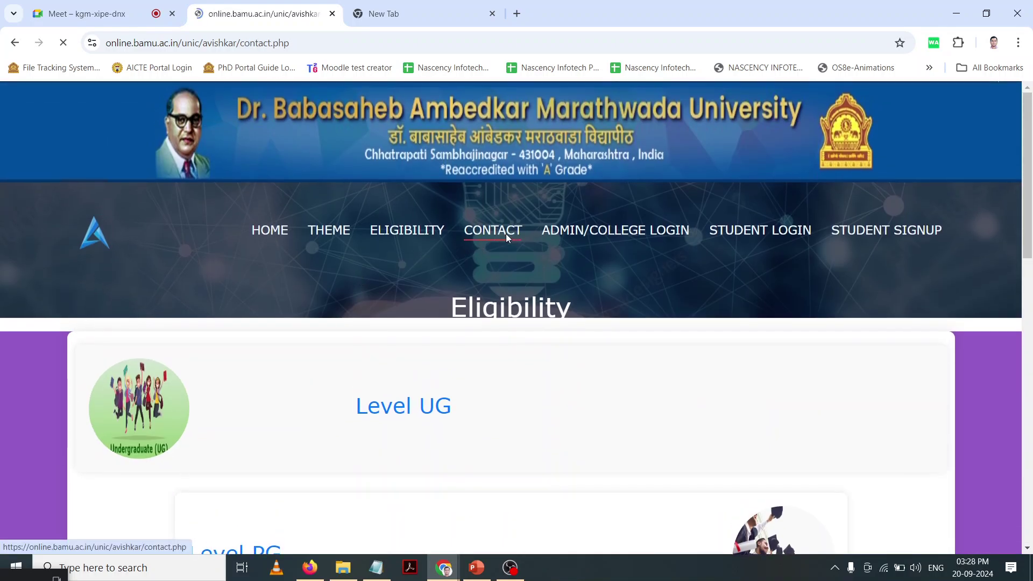
scroll(547, 321, "down", 2)
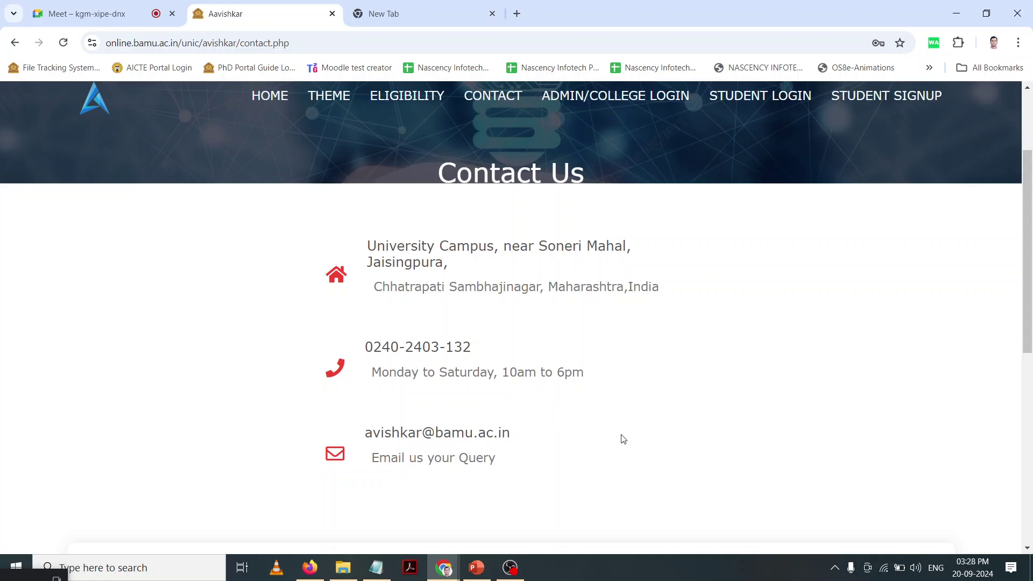
scroll(623, 439, "up", 2)
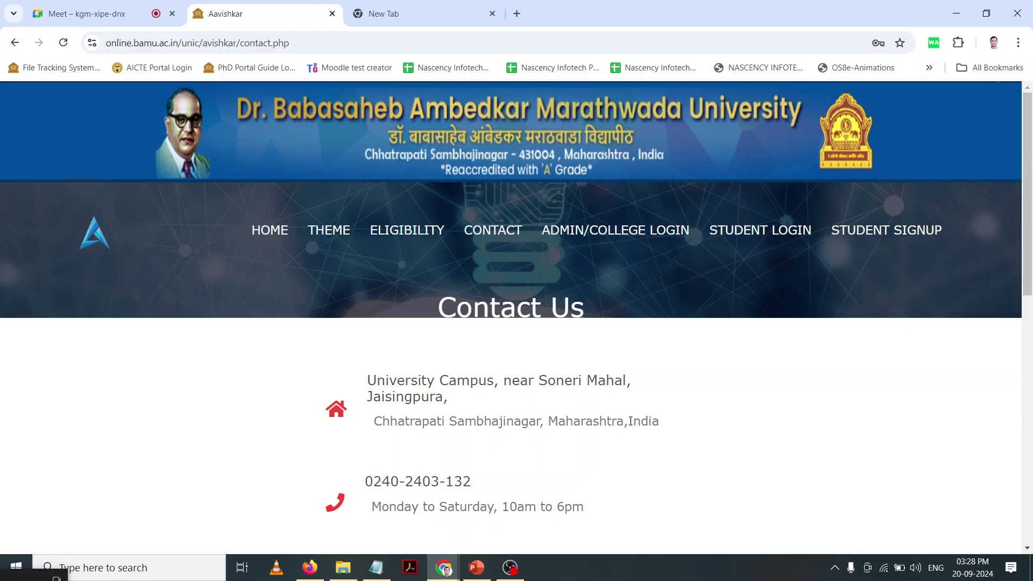
Step: Open the Student Signup form and enter the applicant's full name
left_click(882, 235)
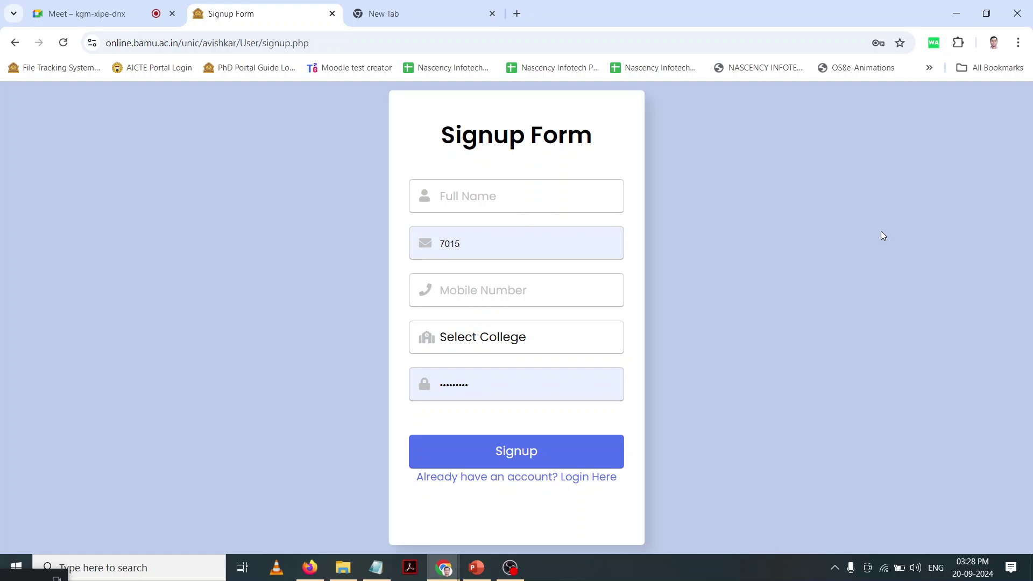
left_click(494, 192)
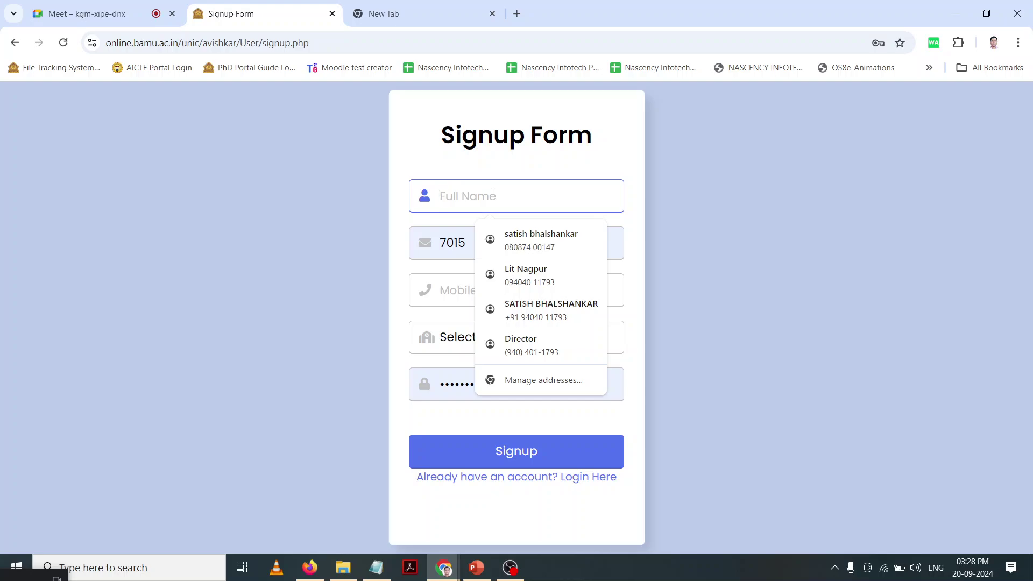
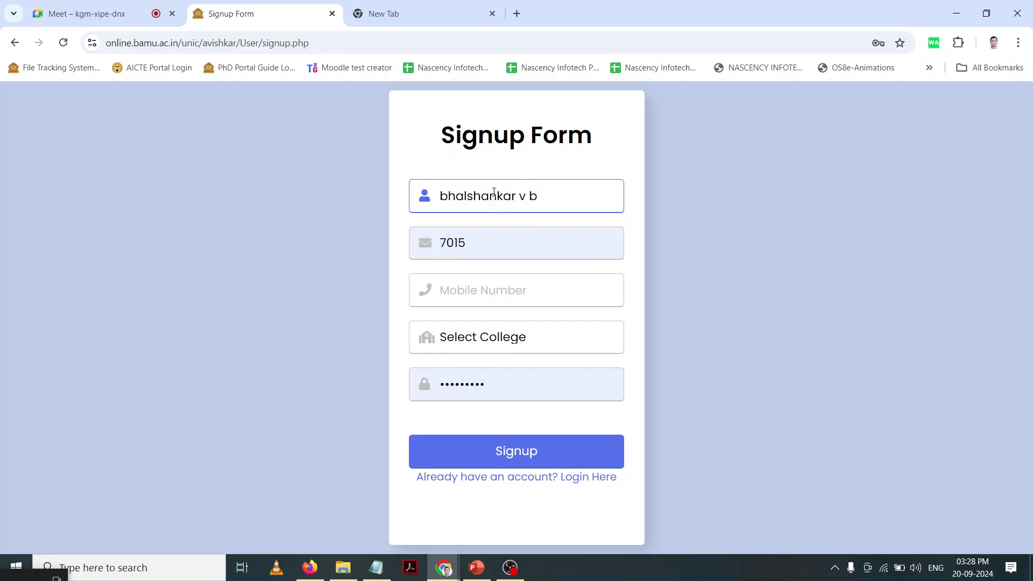
Step: Fill the e-mail and mobile fields from the browser's saved address suggestion
left_click(488, 232)
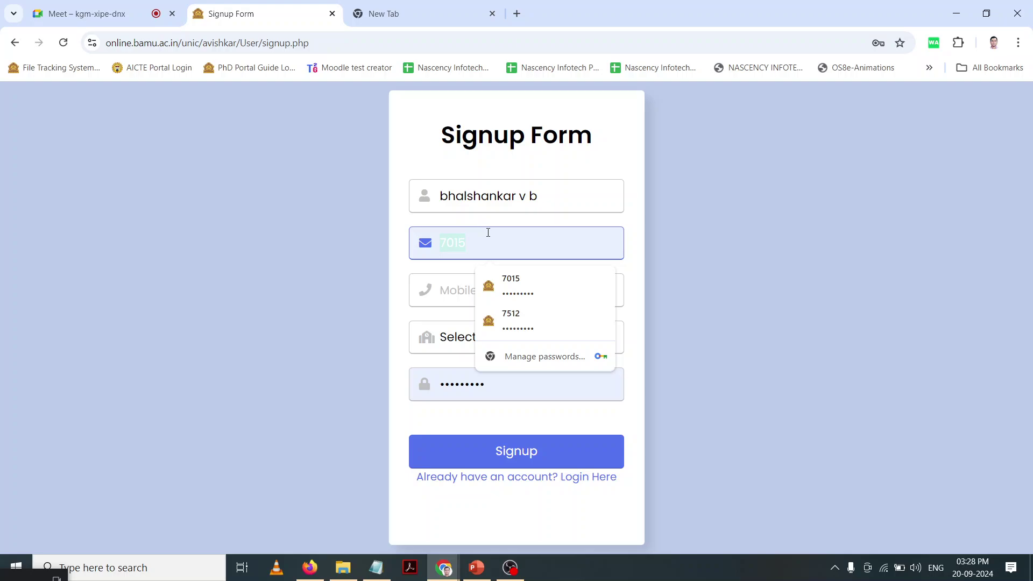
type("n")
key("BackSpace")
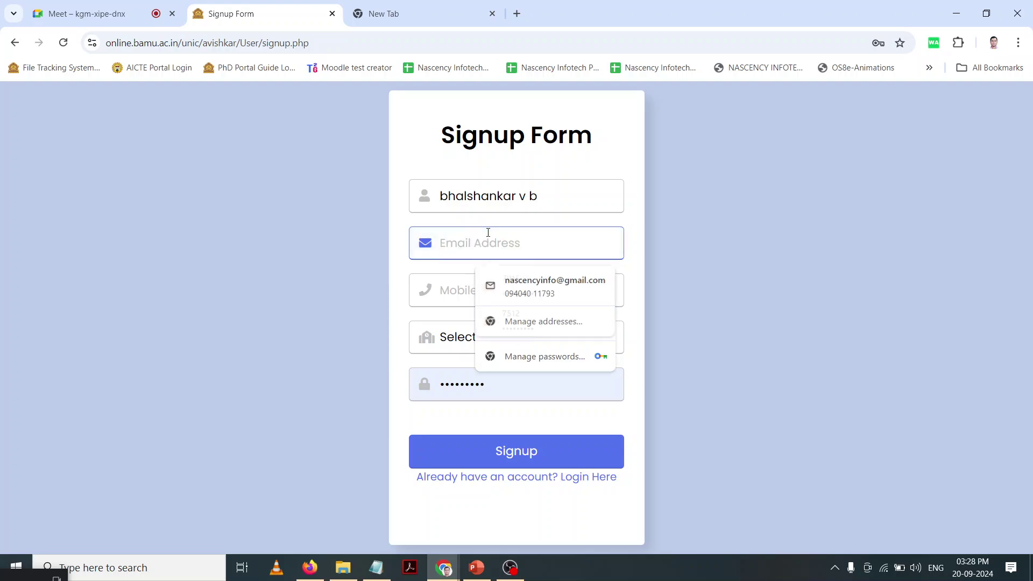
type("n")
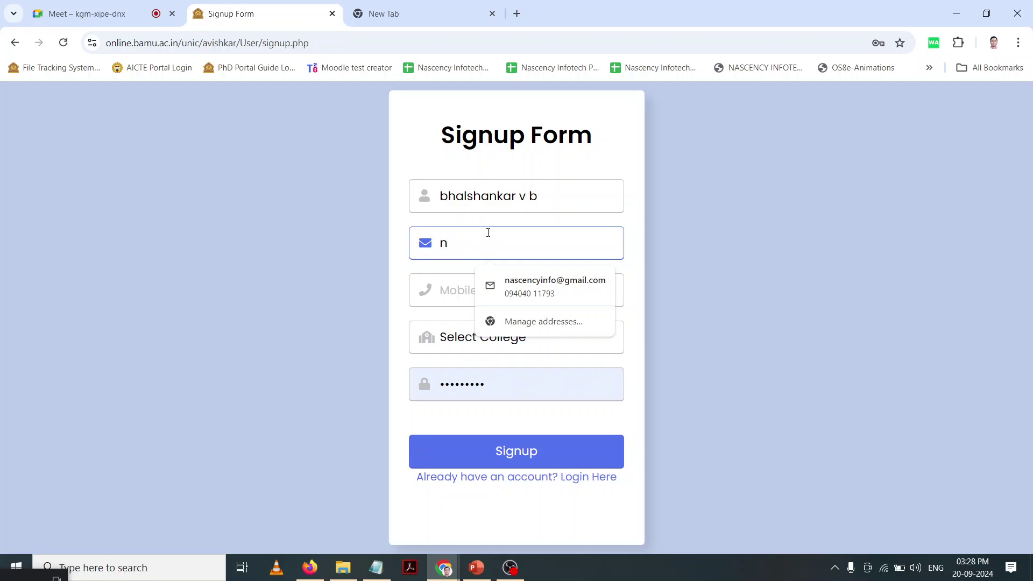
key("BackSpace")
type("dire")
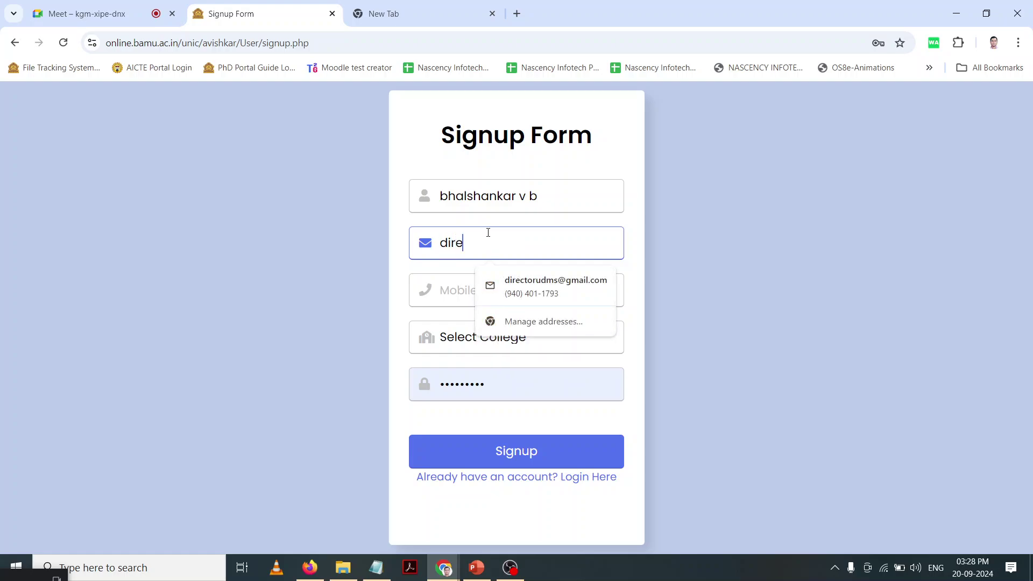
key("Down")
key("Return")
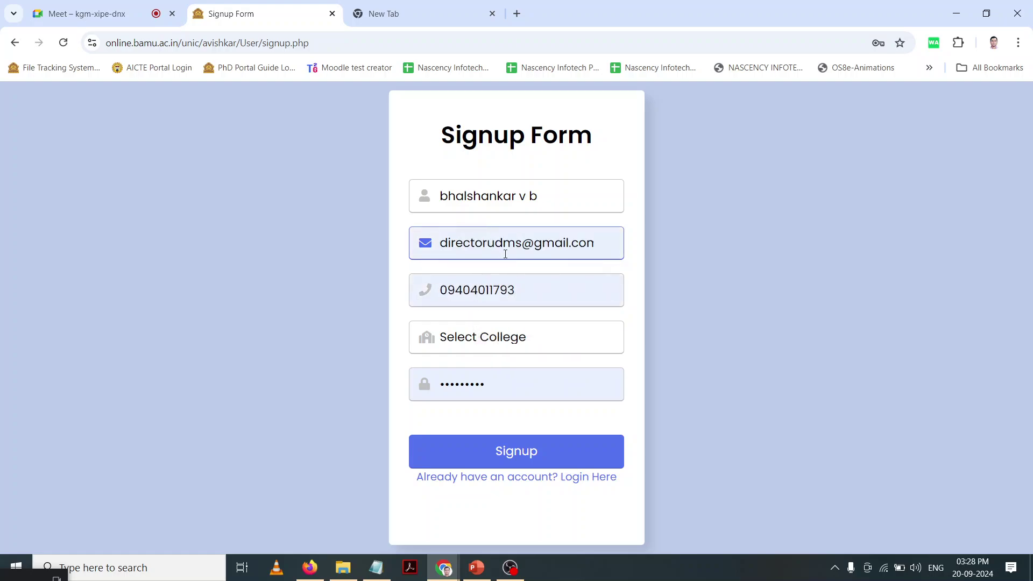
Step: Remove the leading 0 from the mobile number
double_click(450, 285)
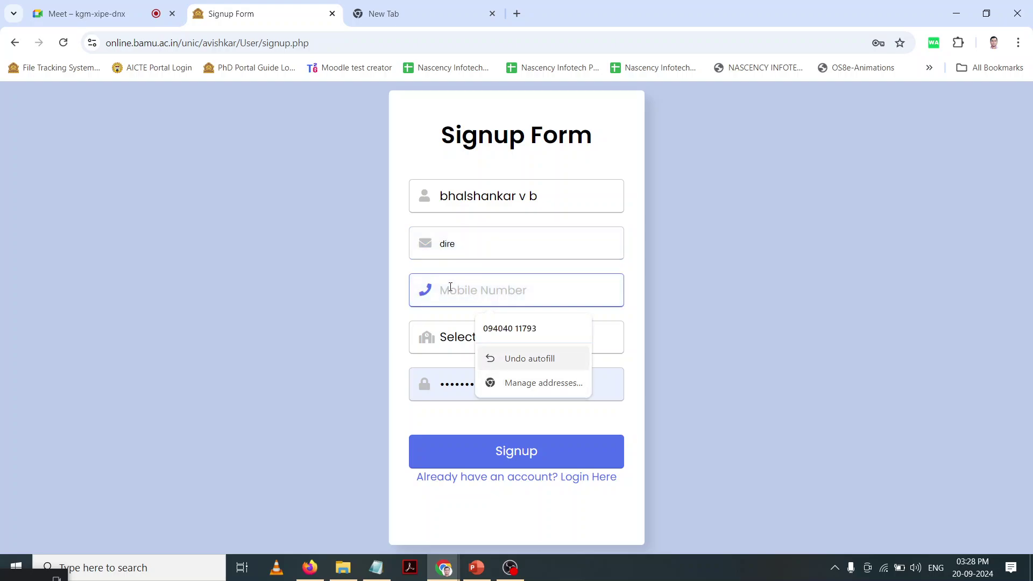
key("Escape")
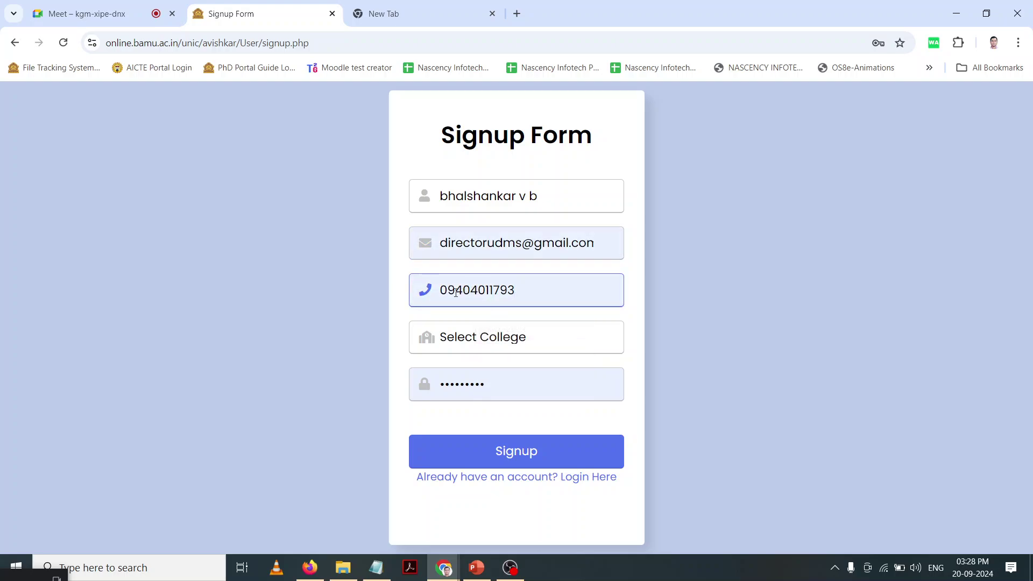
left_click(439, 291)
key("Delete")
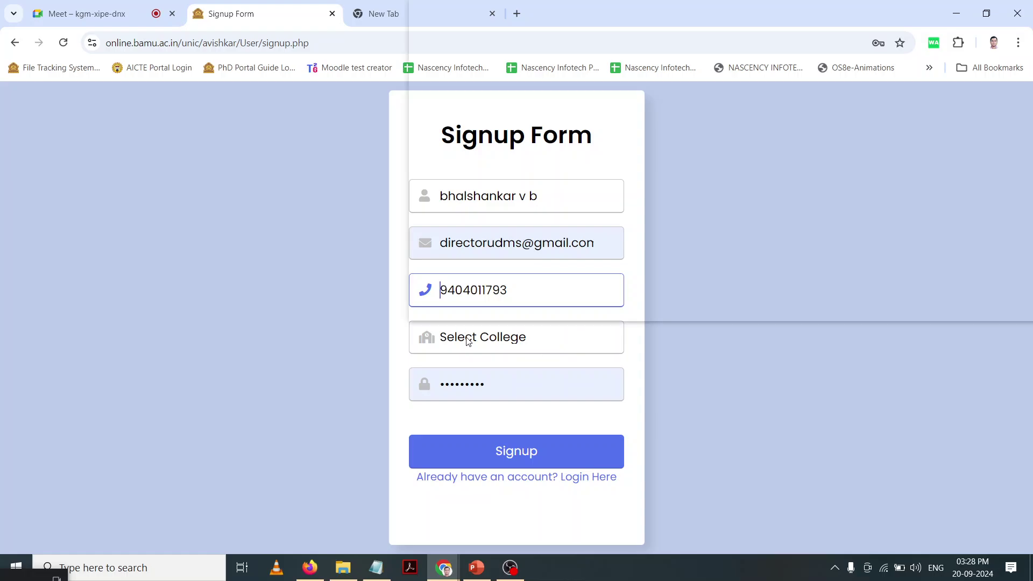
Step: Choose SHRI MUKTANAND COLLEGE, GANGAPUR from the college list and type a new password
left_click(469, 341)
scroll(490, 179, "down", 2)
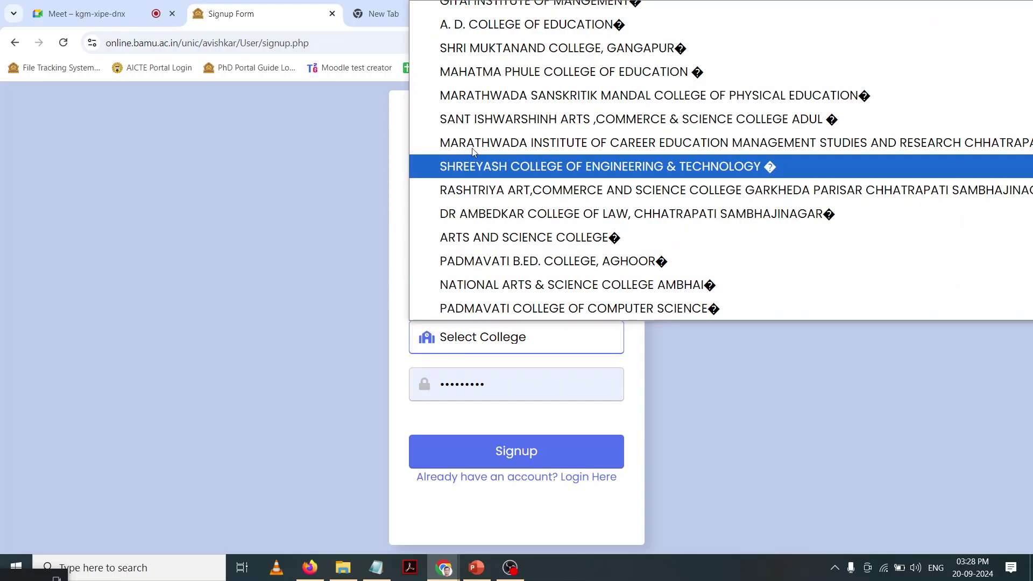
scroll(491, 181, "down", 10)
scroll(493, 183, "down", 15)
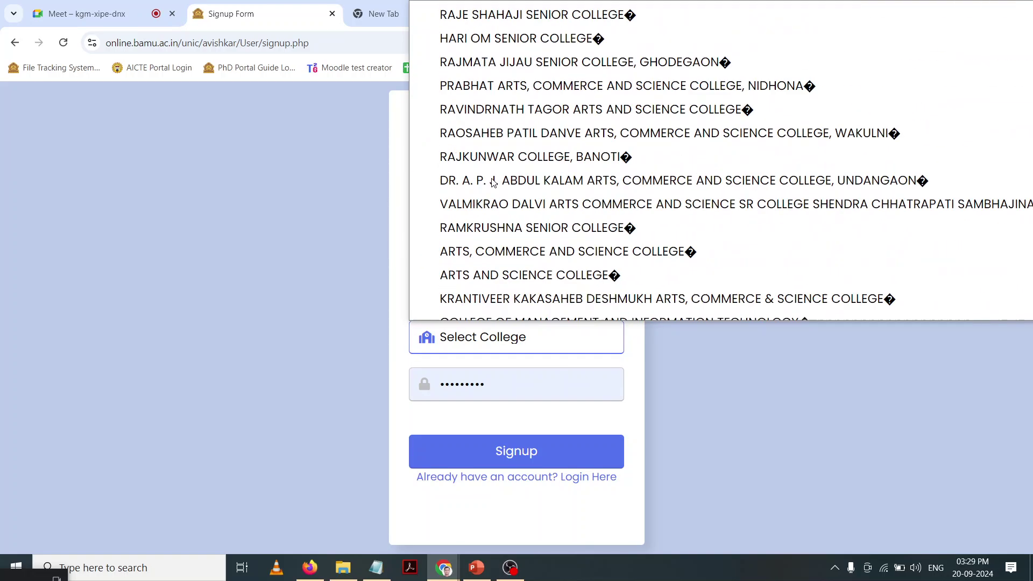
scroll(493, 183, "down", 5)
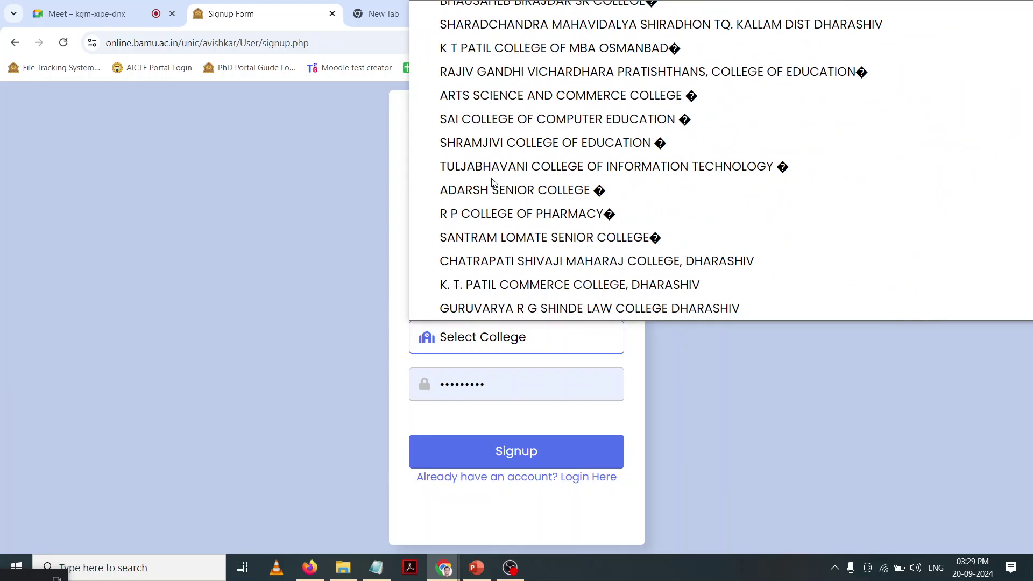
scroll(492, 181, "down", 15)
scroll(492, 181, "down", 15)
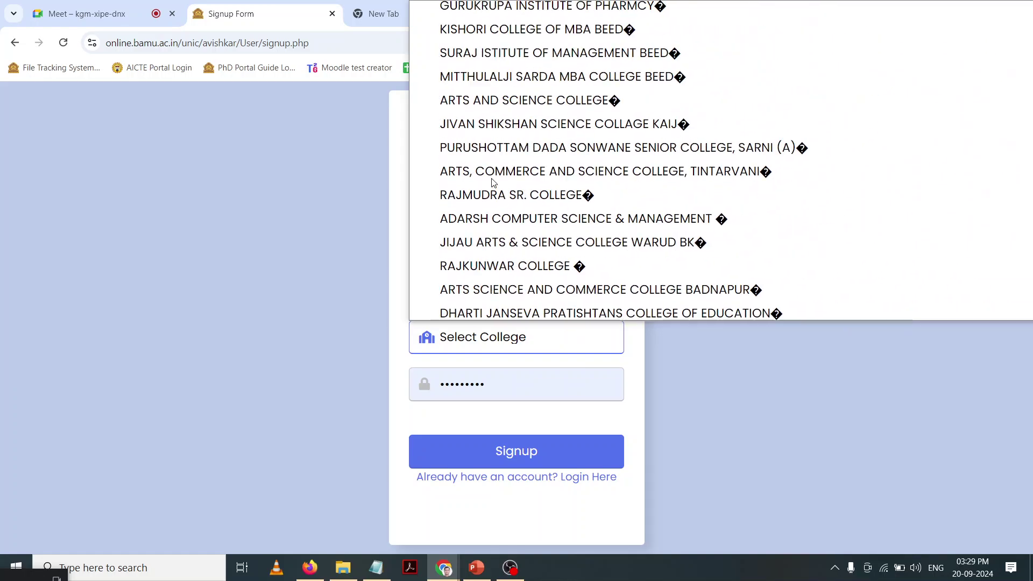
scroll(492, 181, "down", 15)
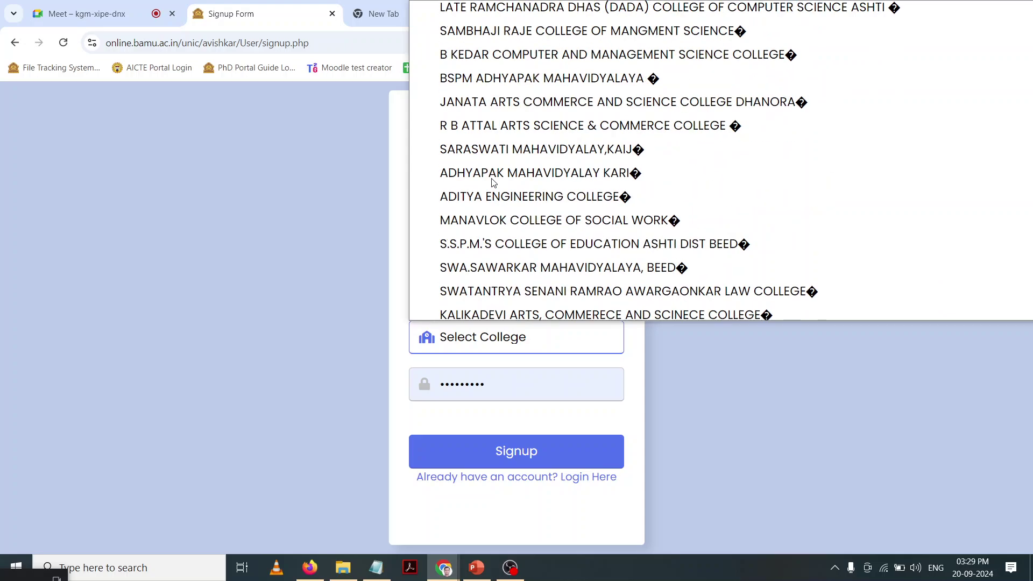
scroll(491, 182, "down", 15)
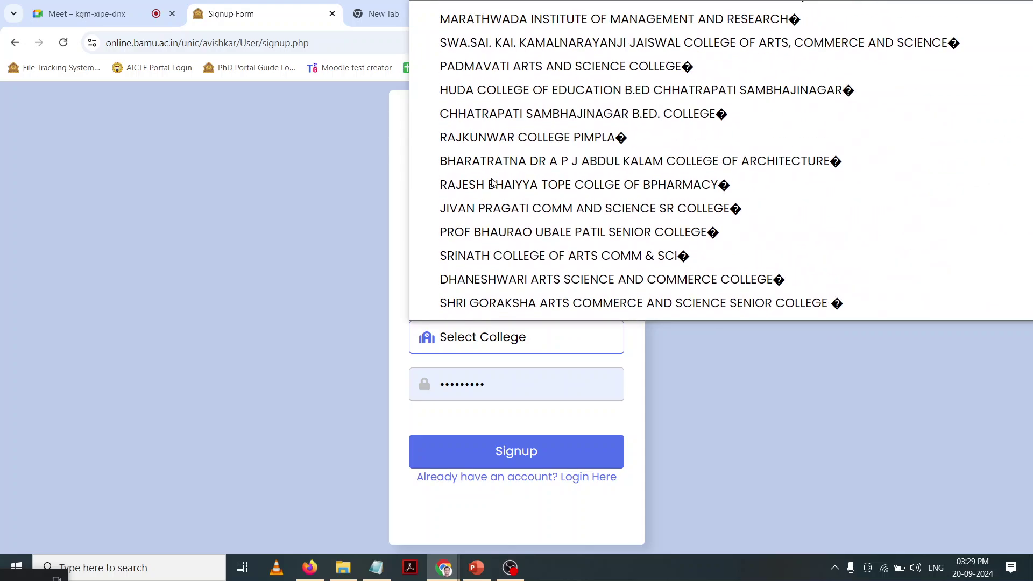
scroll(493, 183, "up", 15)
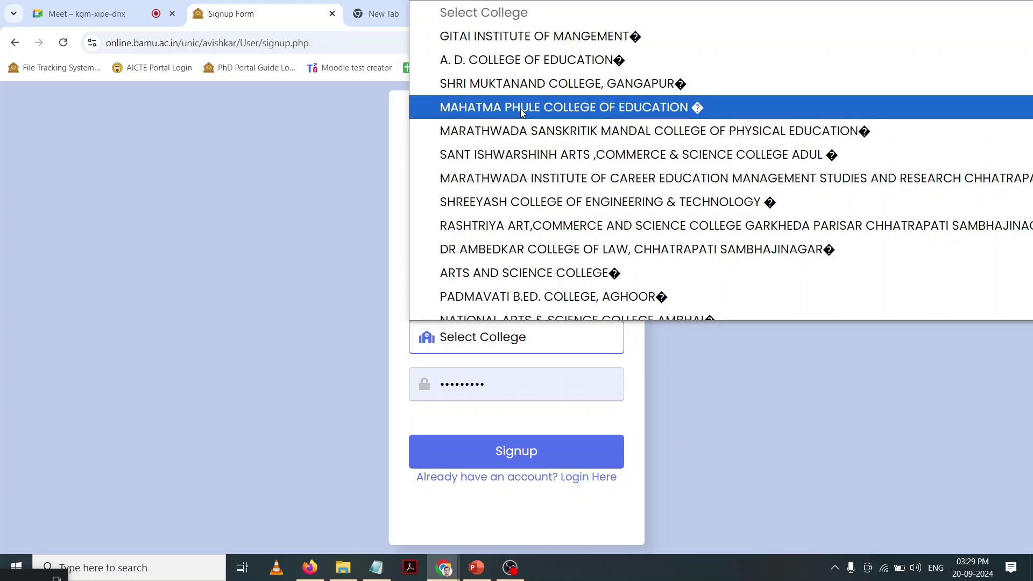
left_click(513, 85)
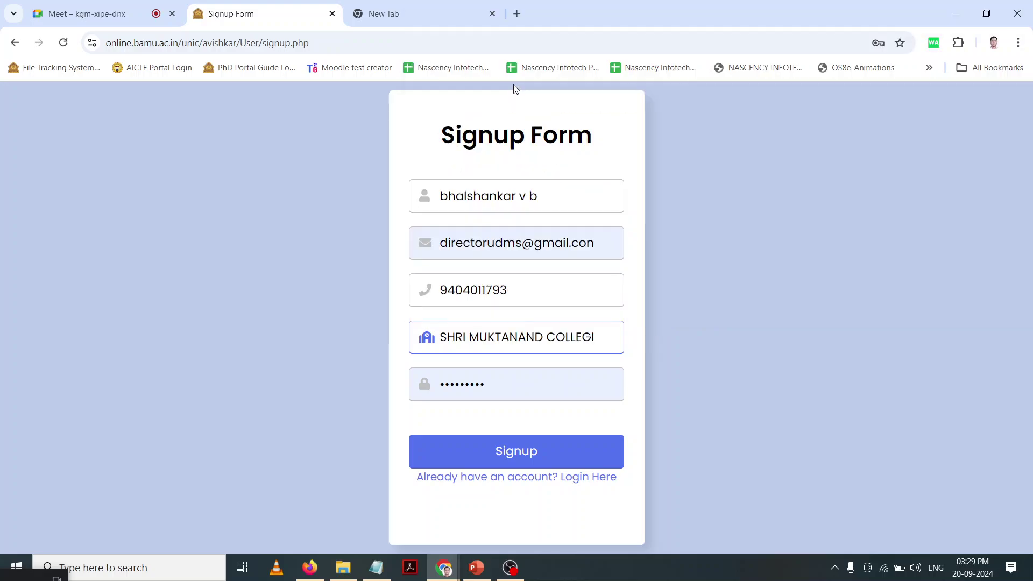
left_click(516, 395)
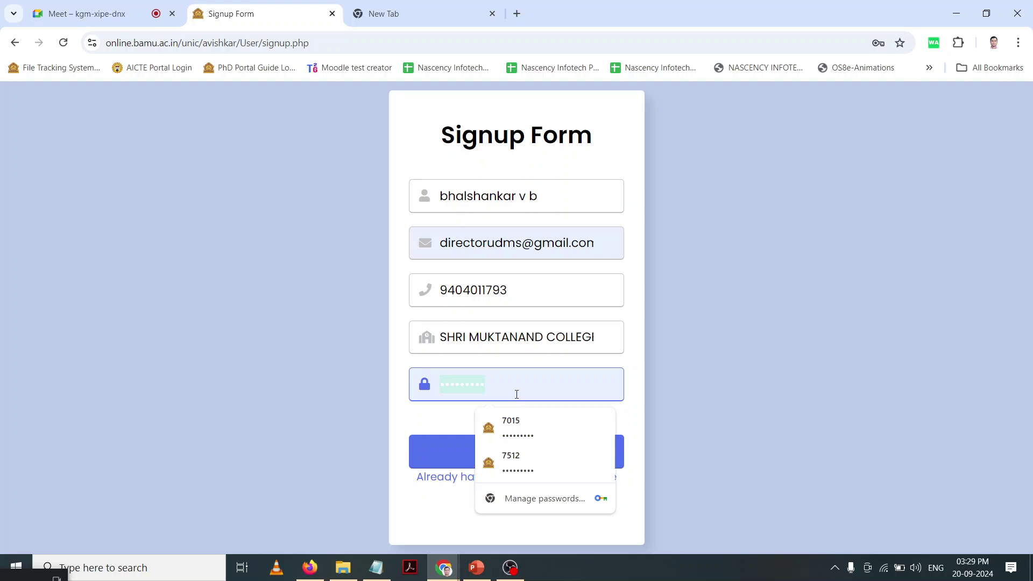
type("123456")
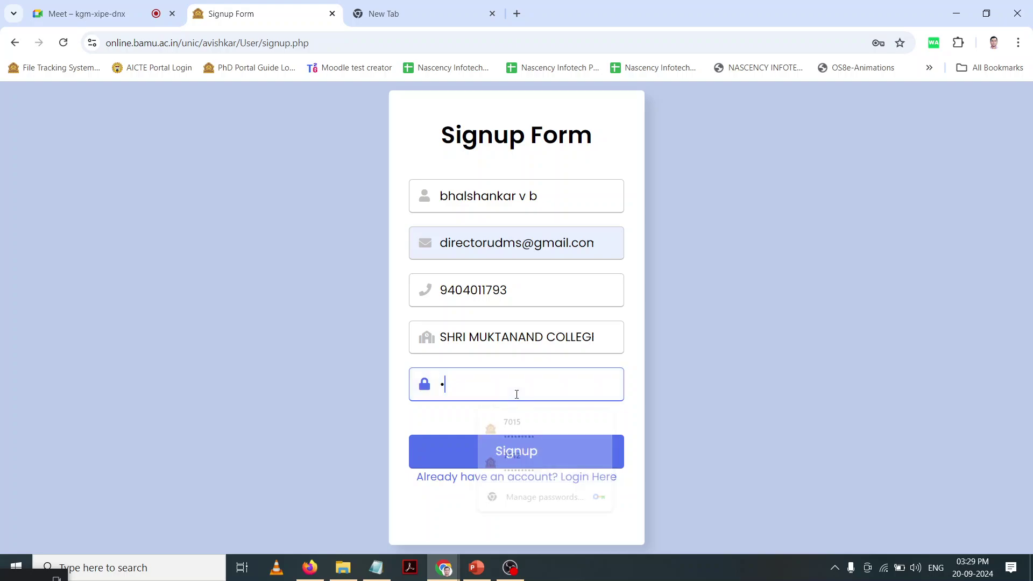
type("7")
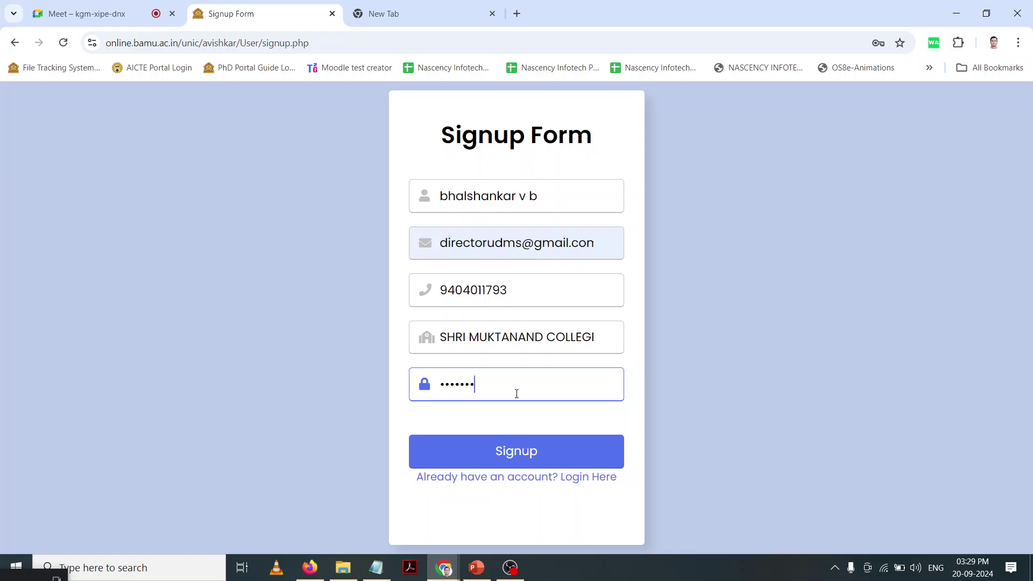
Step: Submit the signup, hit the already-registered error, and try another saved autofill entry
left_click(516, 440)
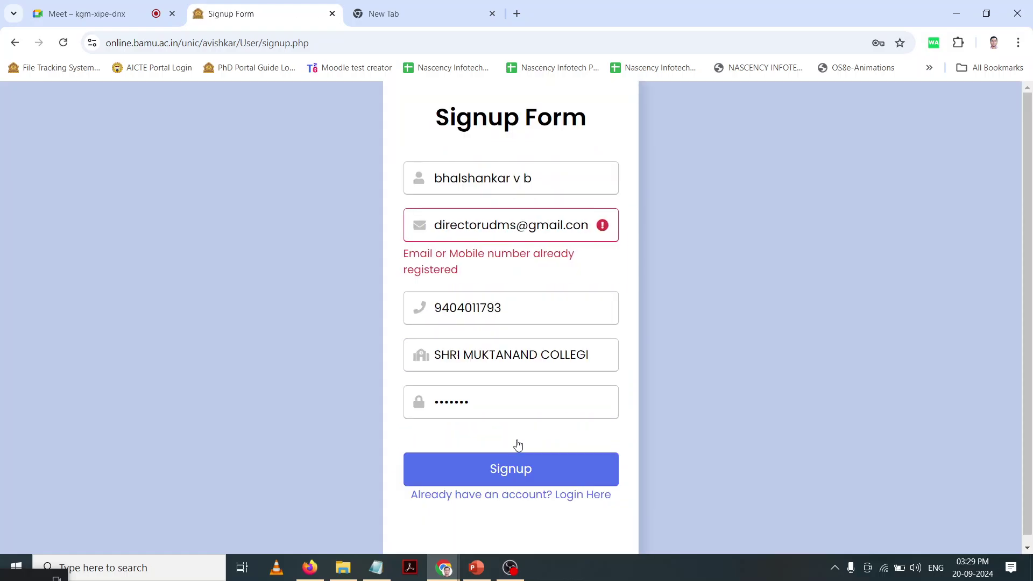
left_click(463, 316)
double_click(464, 316)
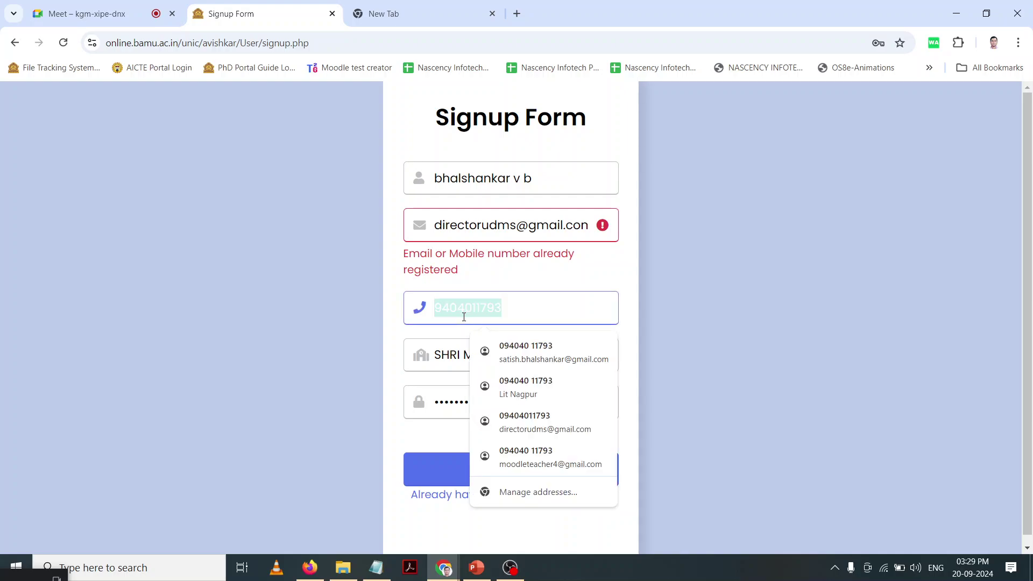
key("Down")
key("Up")
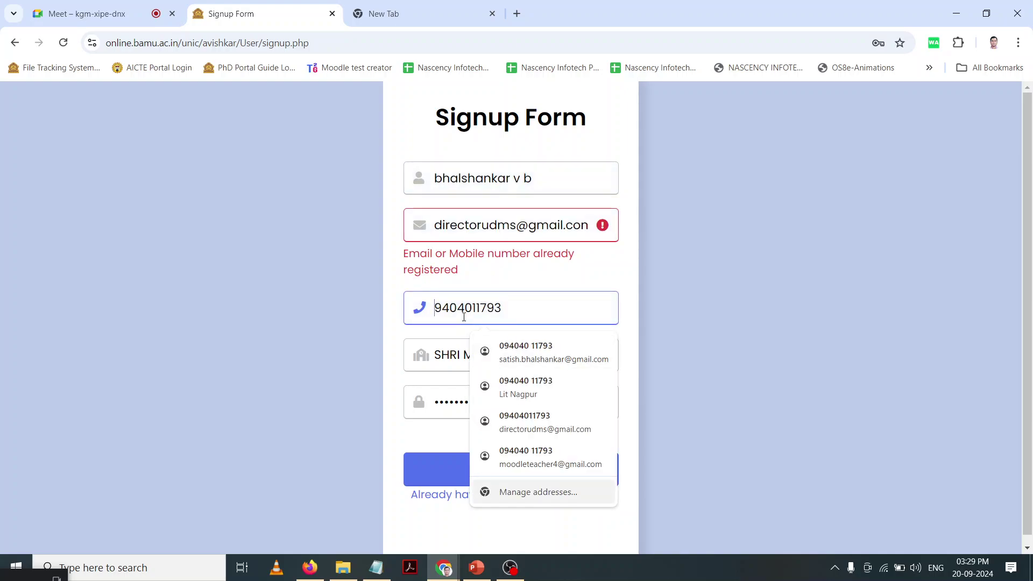
key("Down")
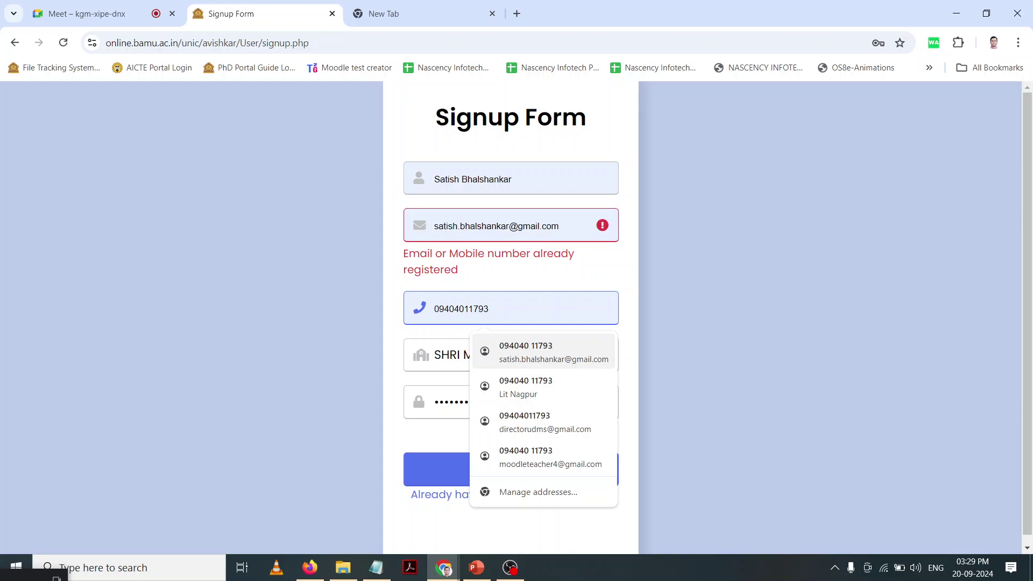
key("Down")
key("Down")
key("Return")
Step: Replace the mobile number with a new one and resubmit to get 'Form submitted successfully!'
double_click(489, 294)
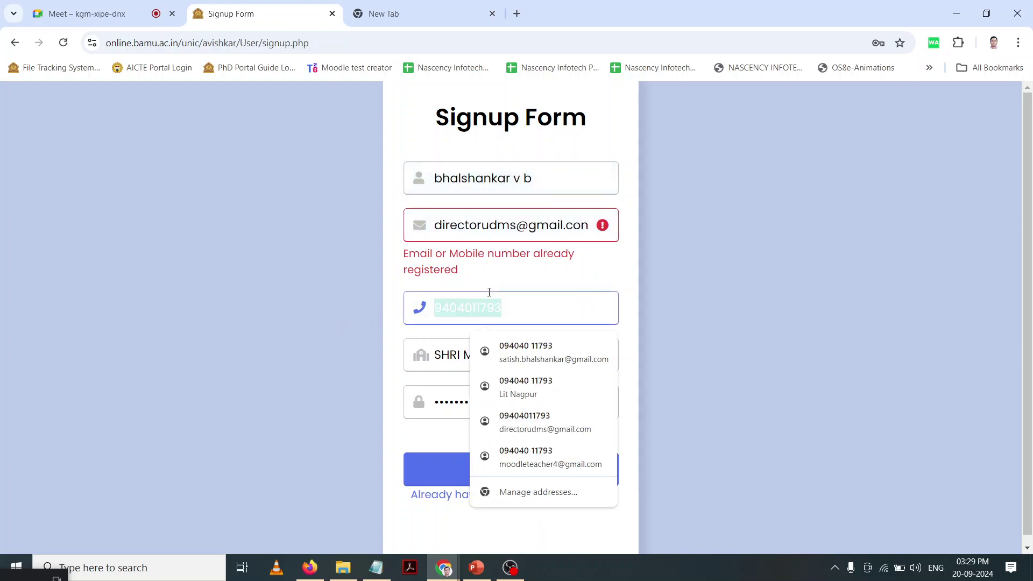
key("BackSpace")
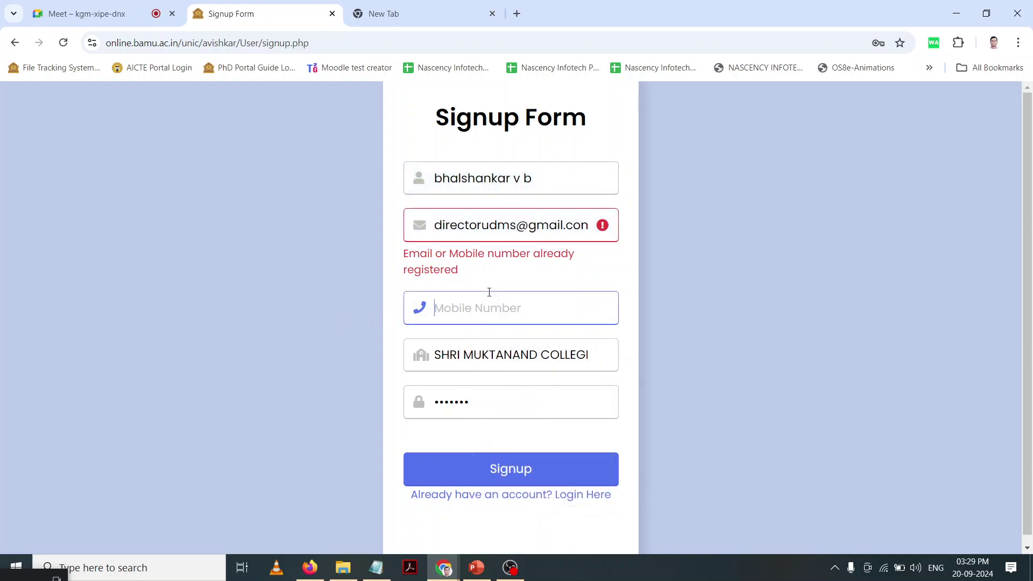
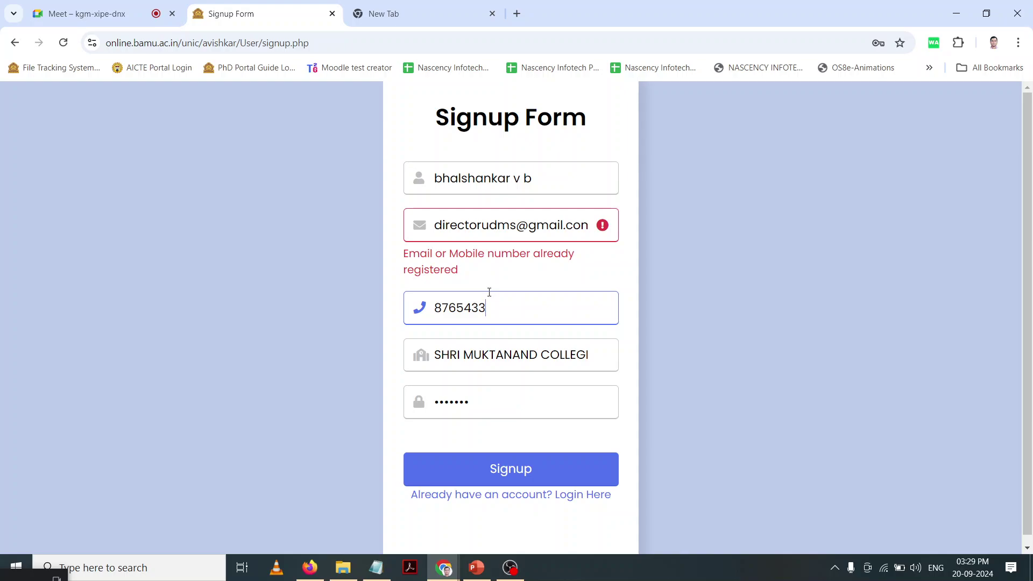
left_click(511, 474)
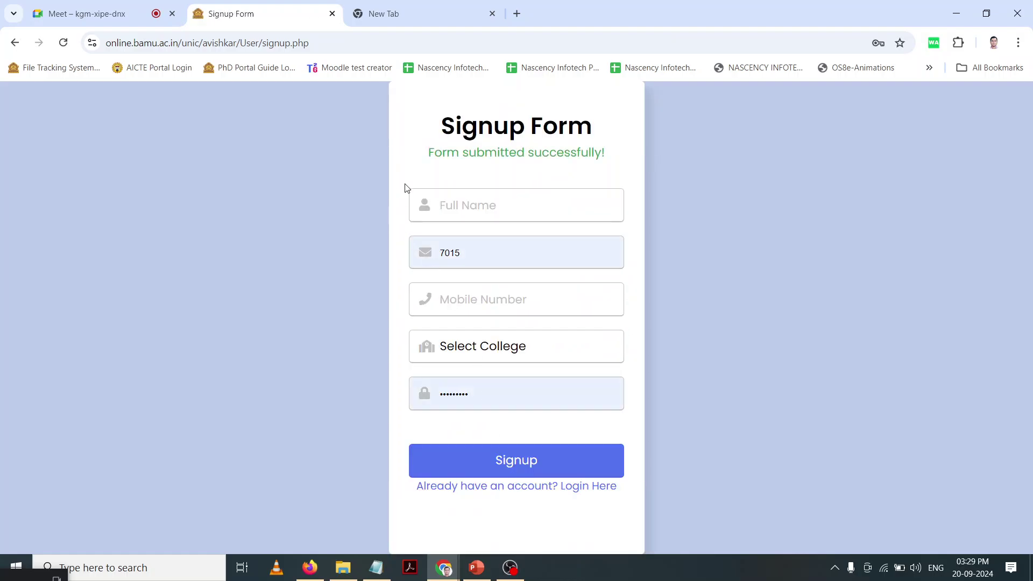
left_click_drag(422, 153, 617, 154)
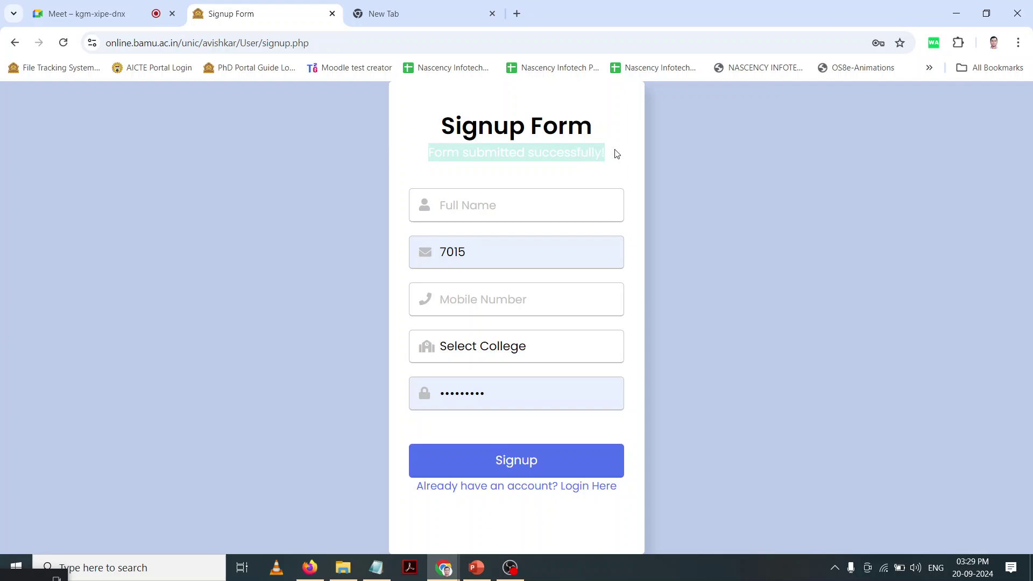
left_click(618, 165)
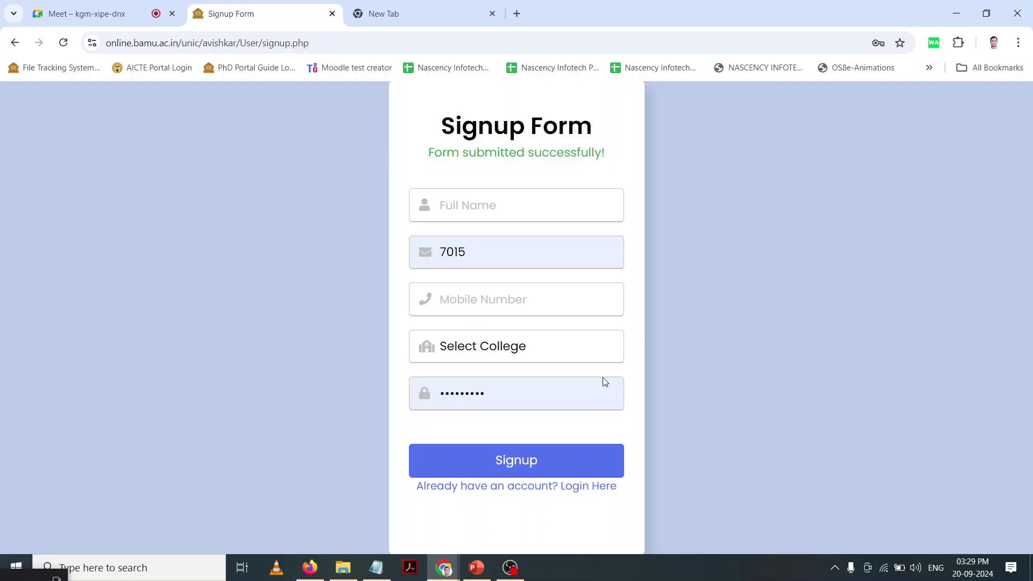
Step: Log in with the new account's e-mail and password and check the pending-approval message
left_click(596, 487)
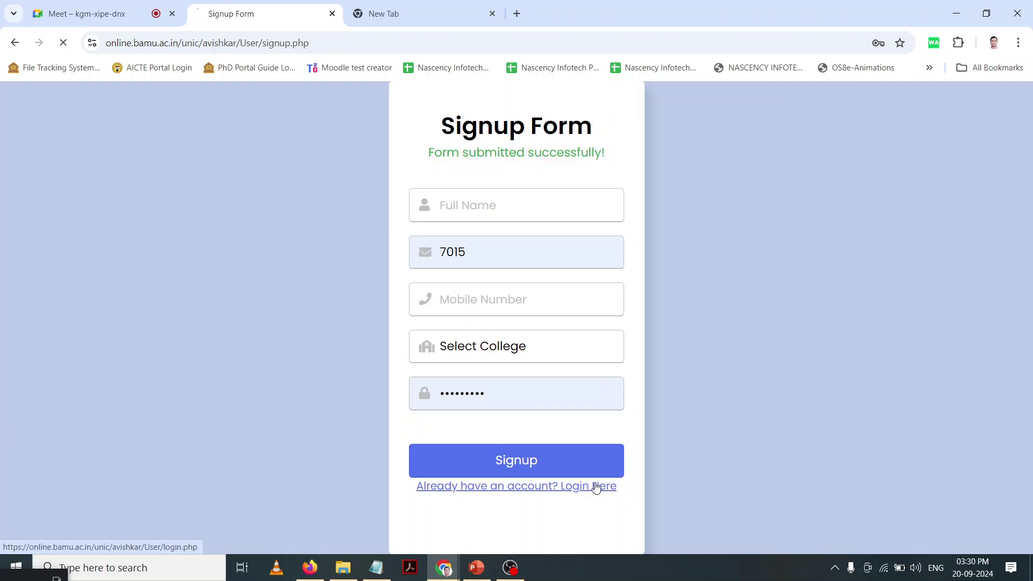
double_click(486, 271)
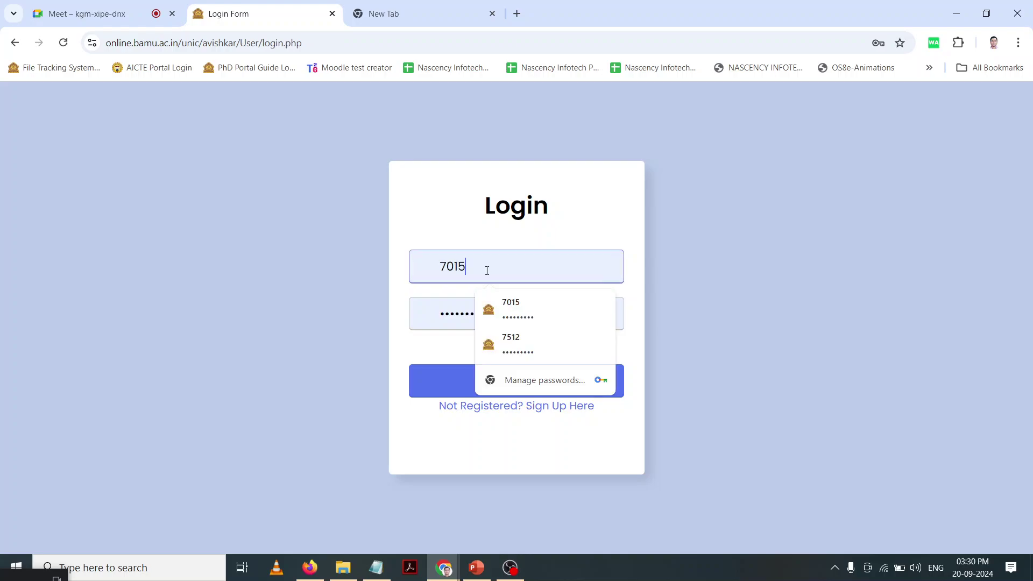
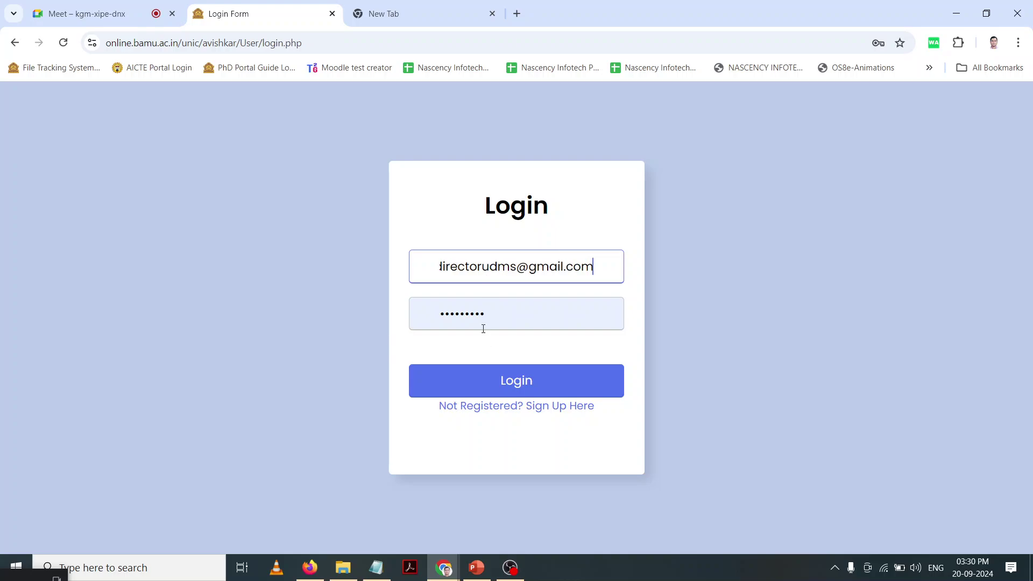
left_click(483, 327)
type("•••••••")
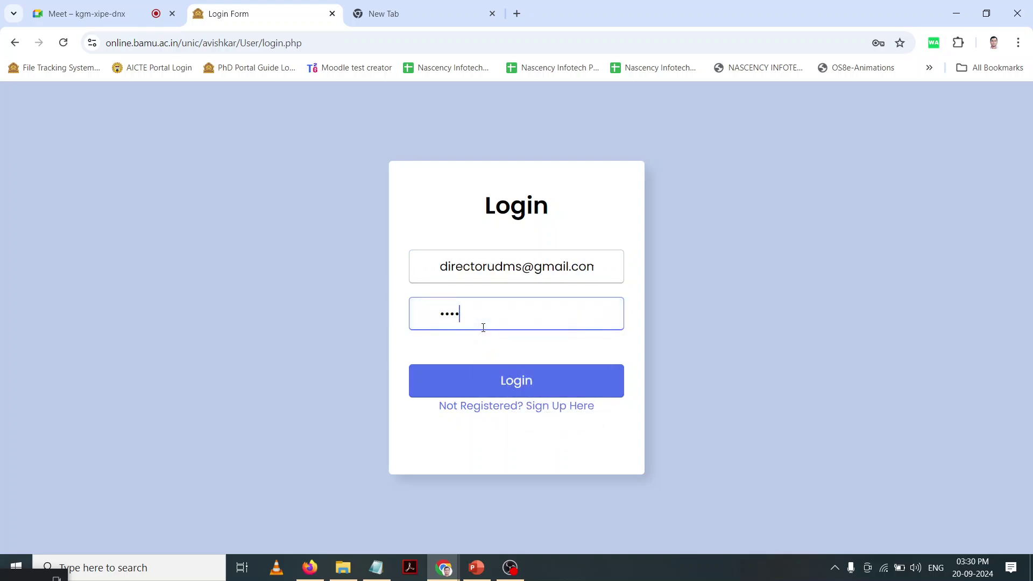
left_click(495, 393)
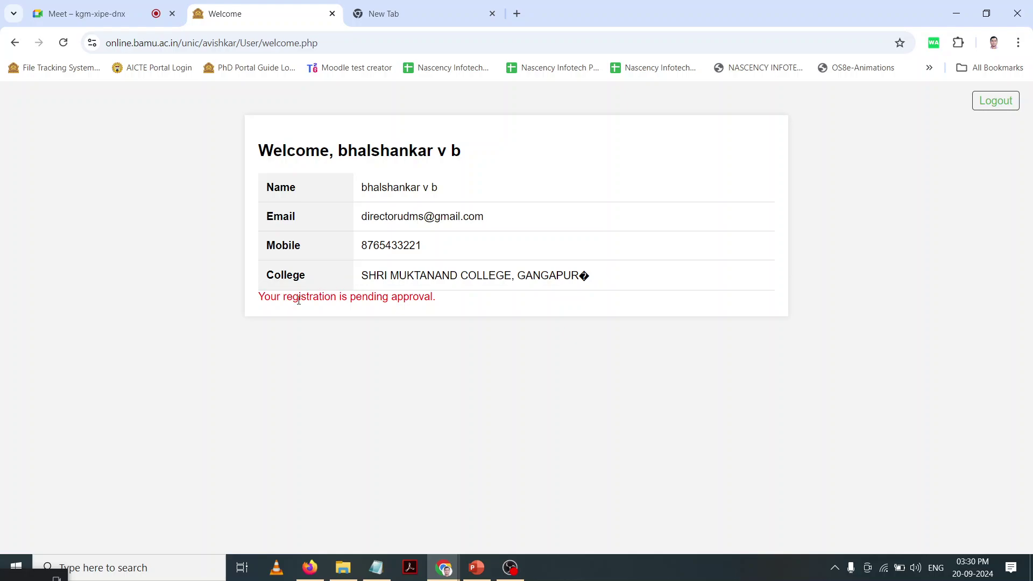
left_click_drag(258, 300, 434, 360)
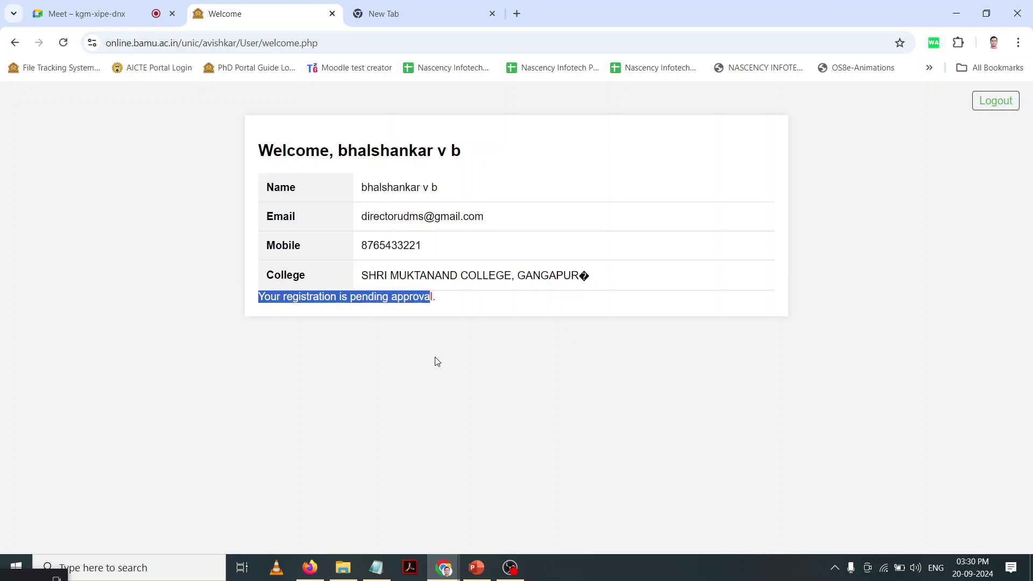
left_click(434, 360)
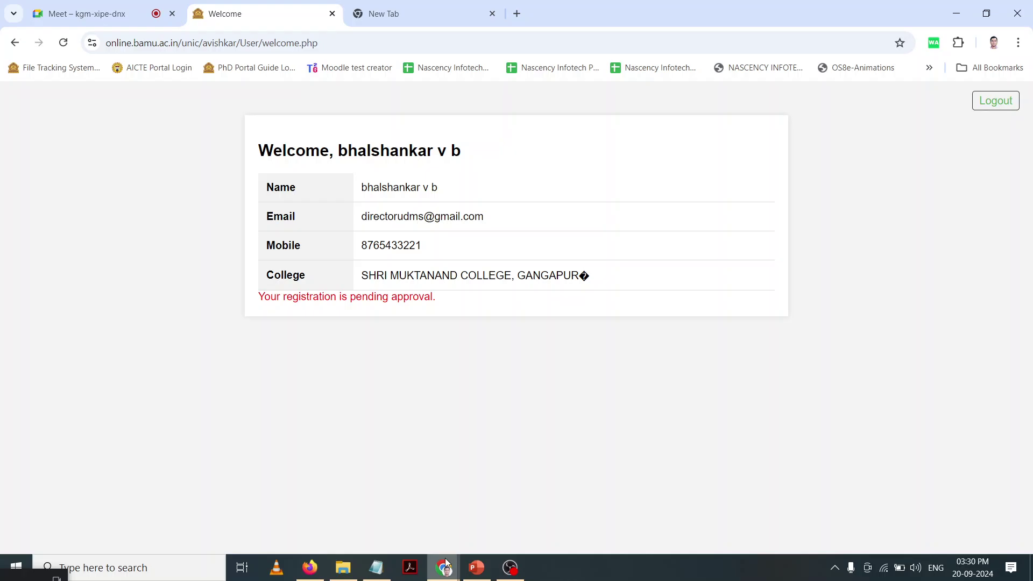
Step: Switch to Firefox and return the failed tab to the Aavishkar home page
mouse_move(309, 566)
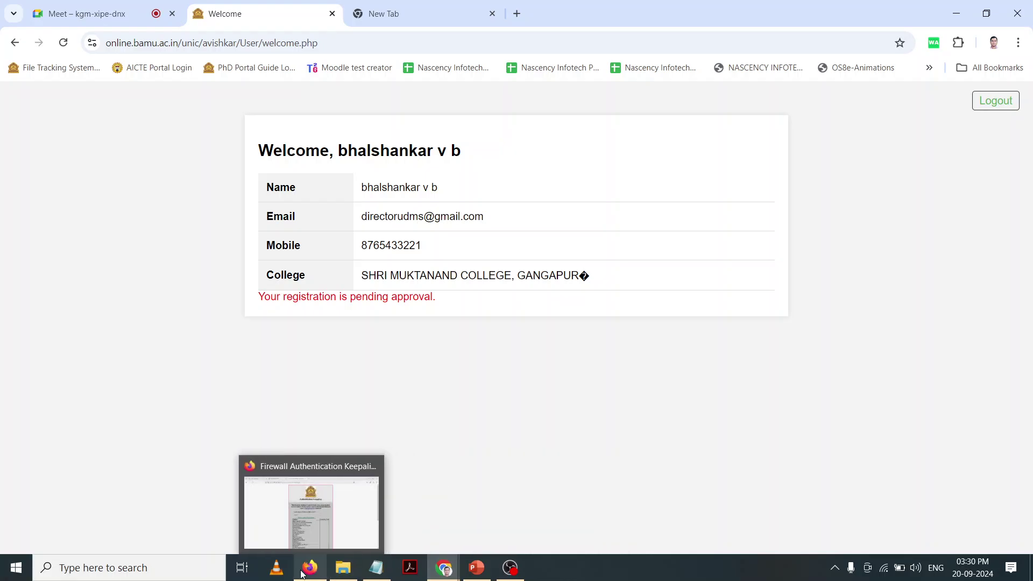
left_click(308, 537)
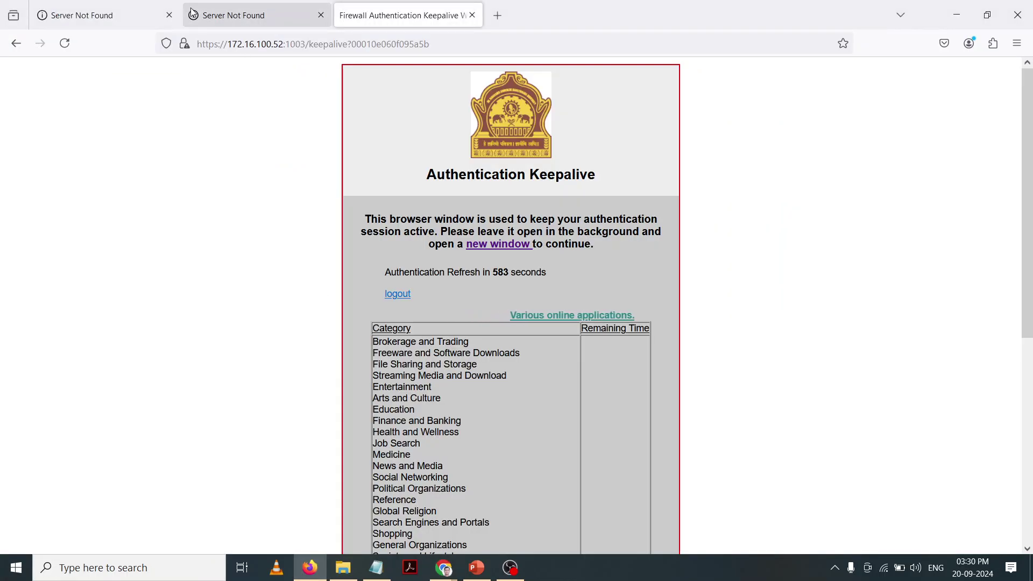
left_click(218, 19)
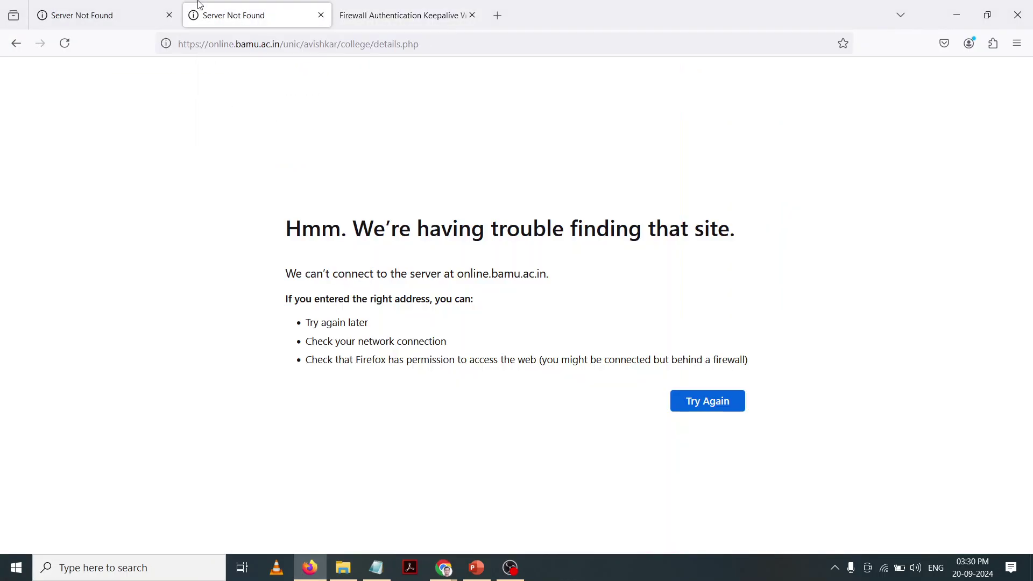
left_click(227, 42)
key("alt+Left")
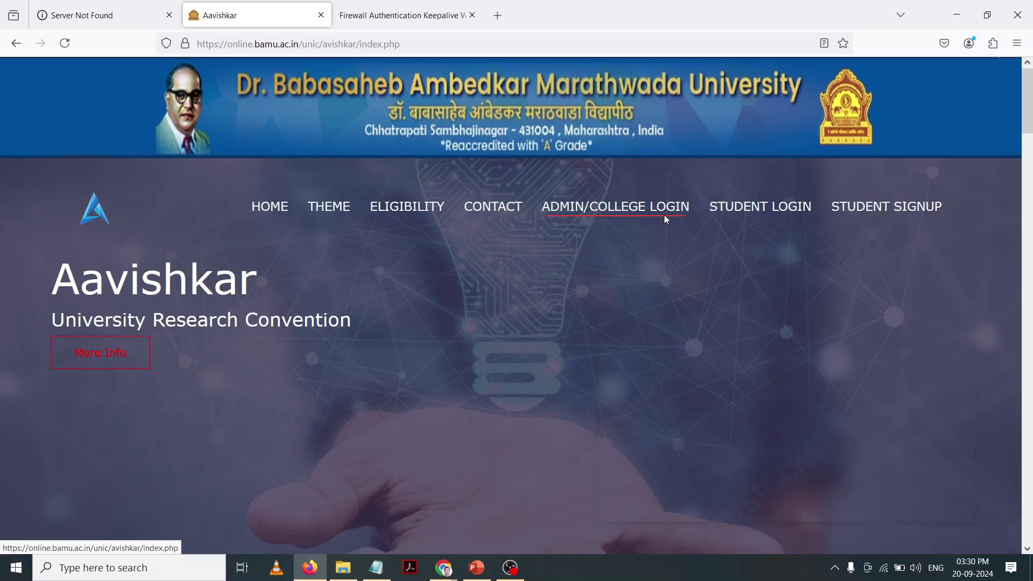
Step: Sign in through ADMIN/COLLEGE LOGIN with the college's user ID and password
left_click(602, 209)
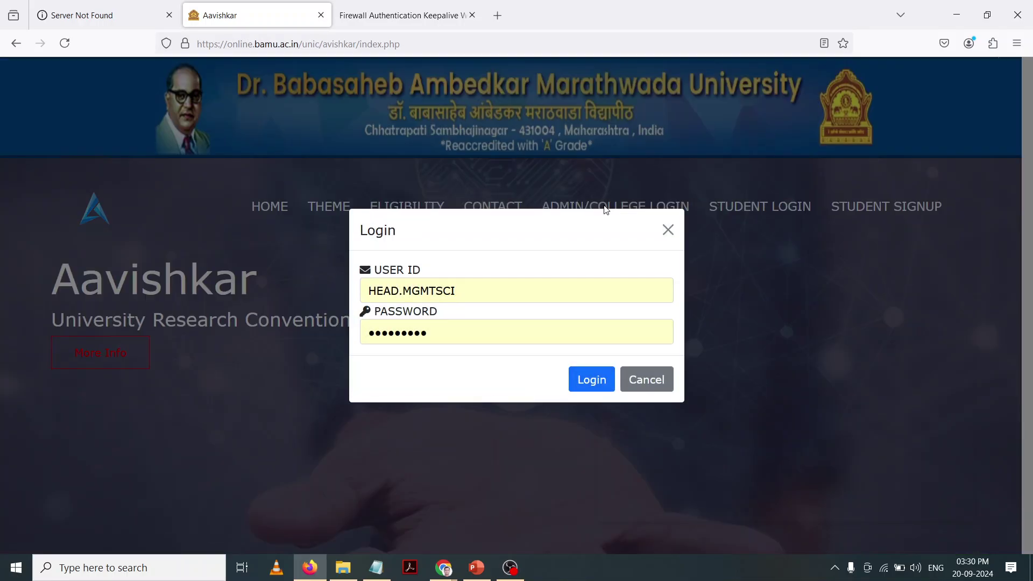
triple_click(458, 290)
type("DE")
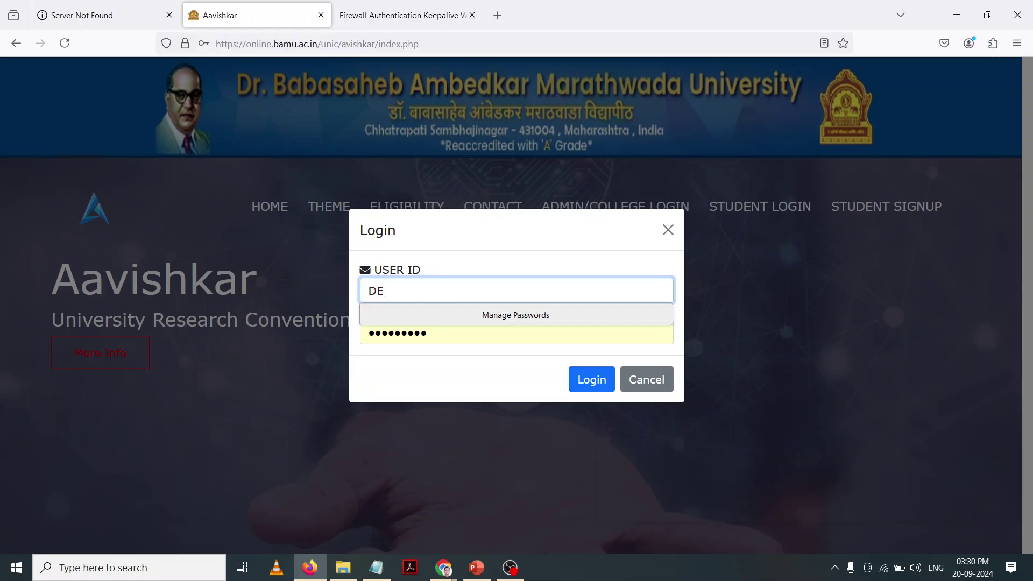
key("BackSpace")
key("BackSpace")
type("EA")
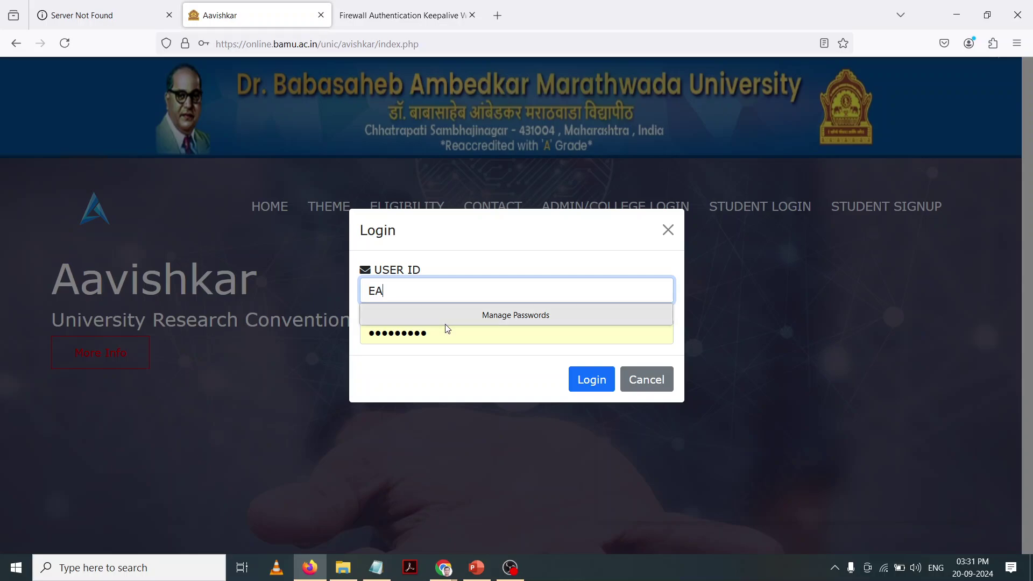
key("BackSpace")
key("BackSpace")
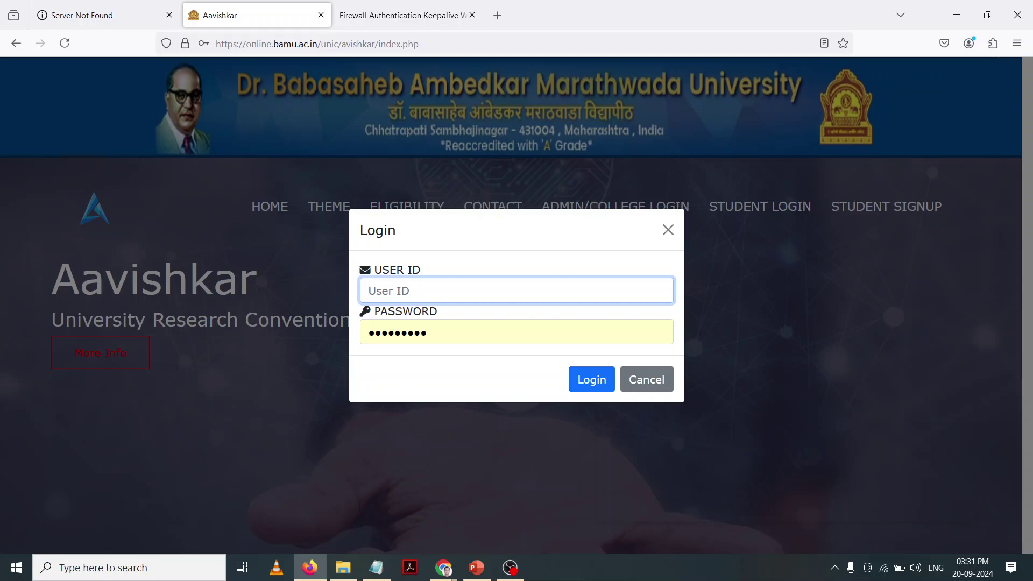
type("EA")
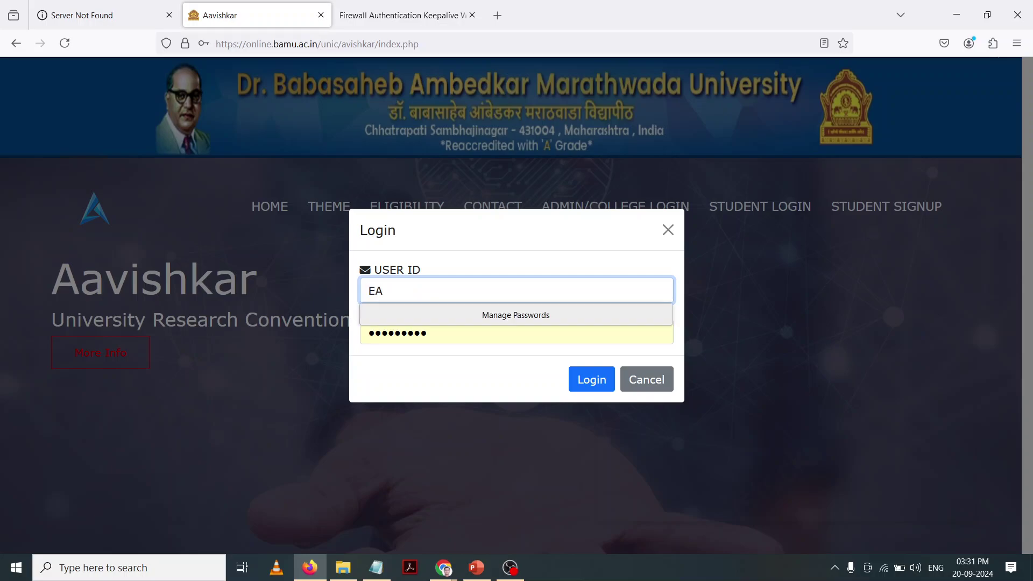
type("02478")
double_click(406, 299)
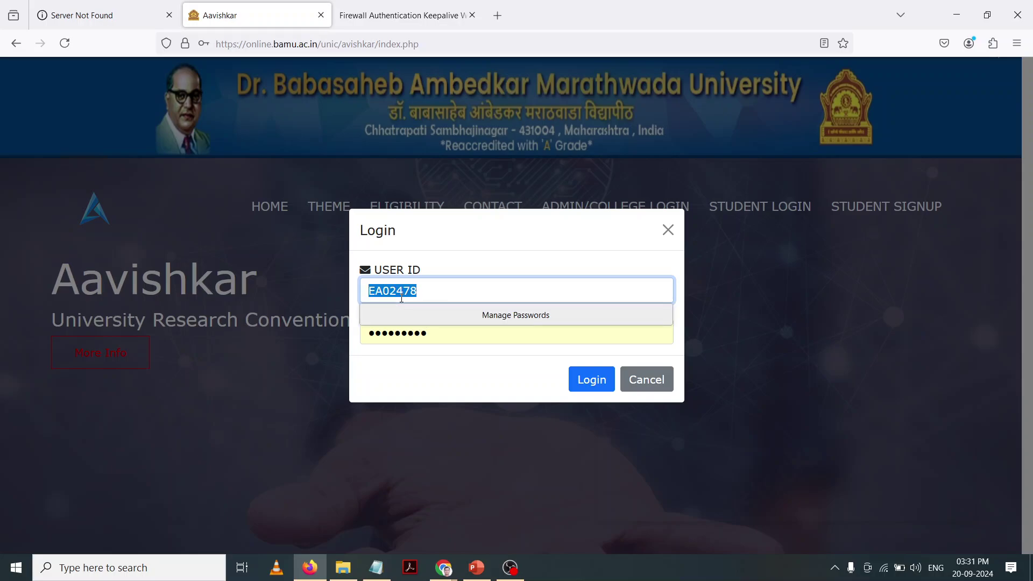
double_click(412, 331)
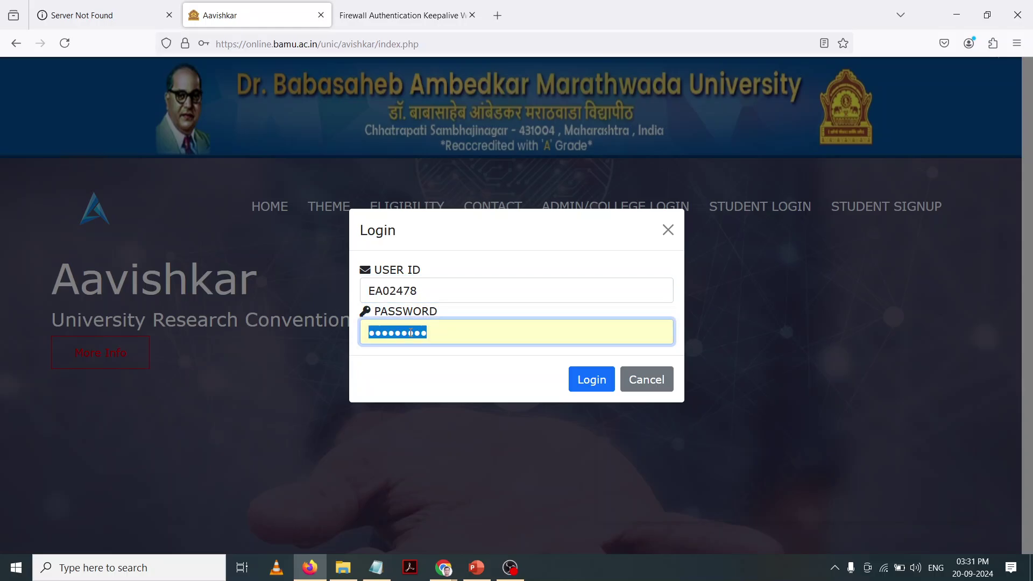
type("••••••••••")
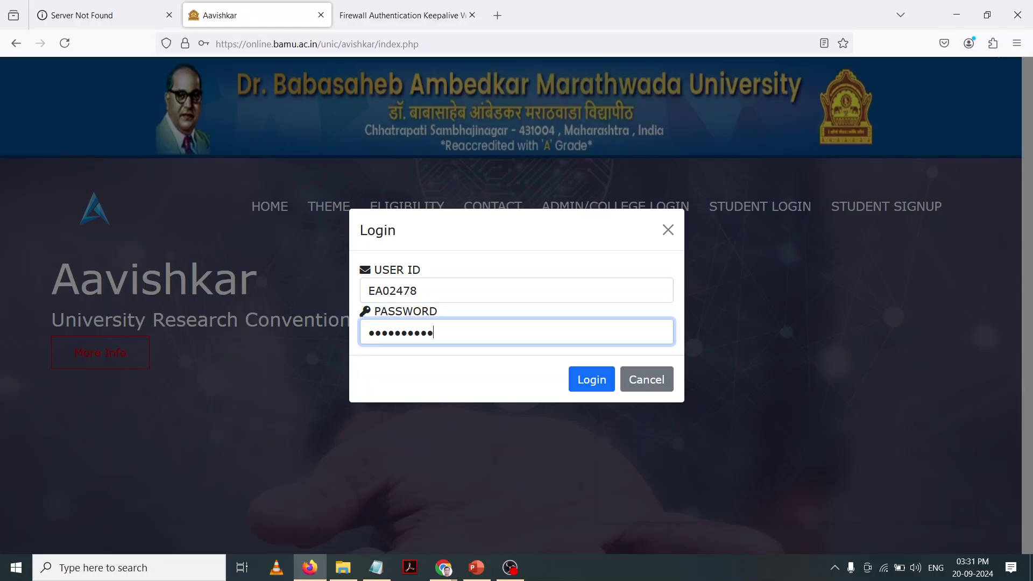
left_click(592, 380)
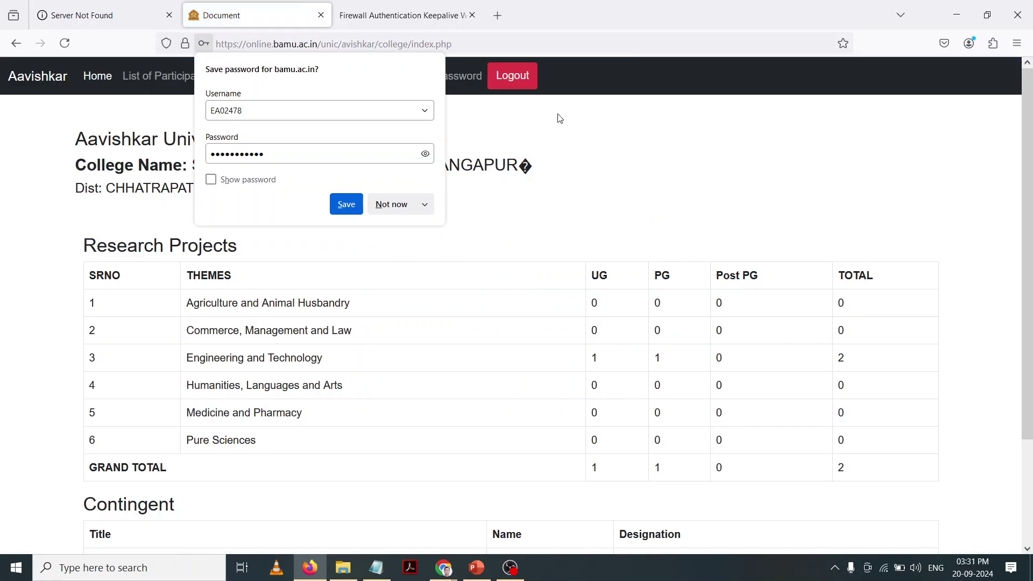
Step: Decline saving the password and review the Research Projects and Contingent tables by theme
left_click(575, 144)
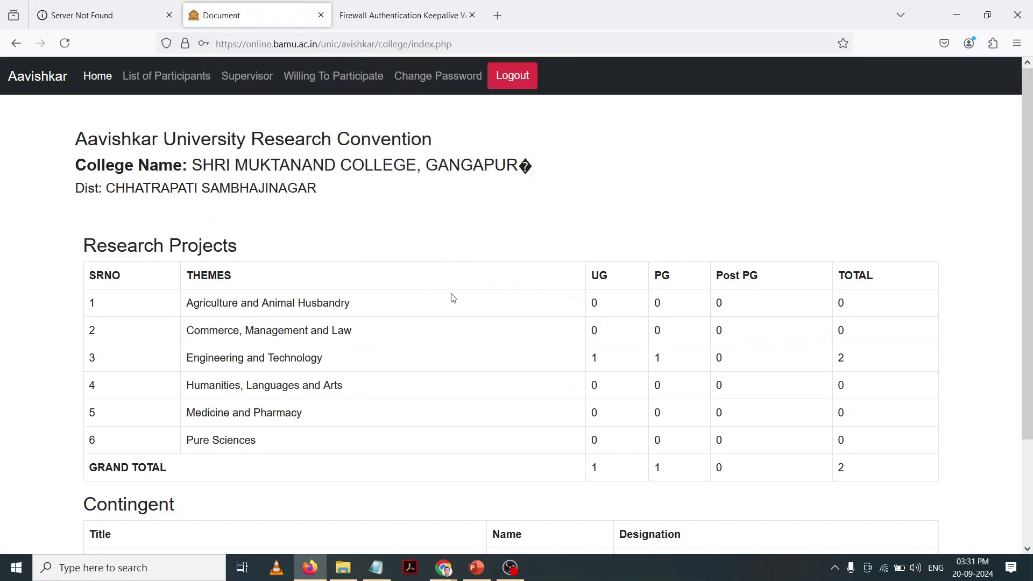
scroll(454, 299, "down", 3)
scroll(454, 298, "up", 2)
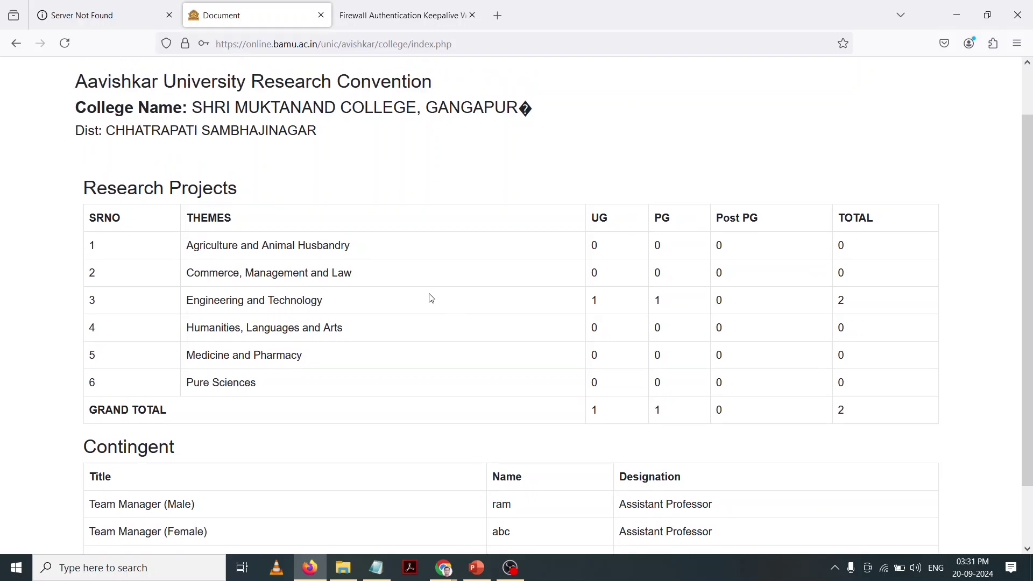
left_click_drag(211, 246, 278, 248)
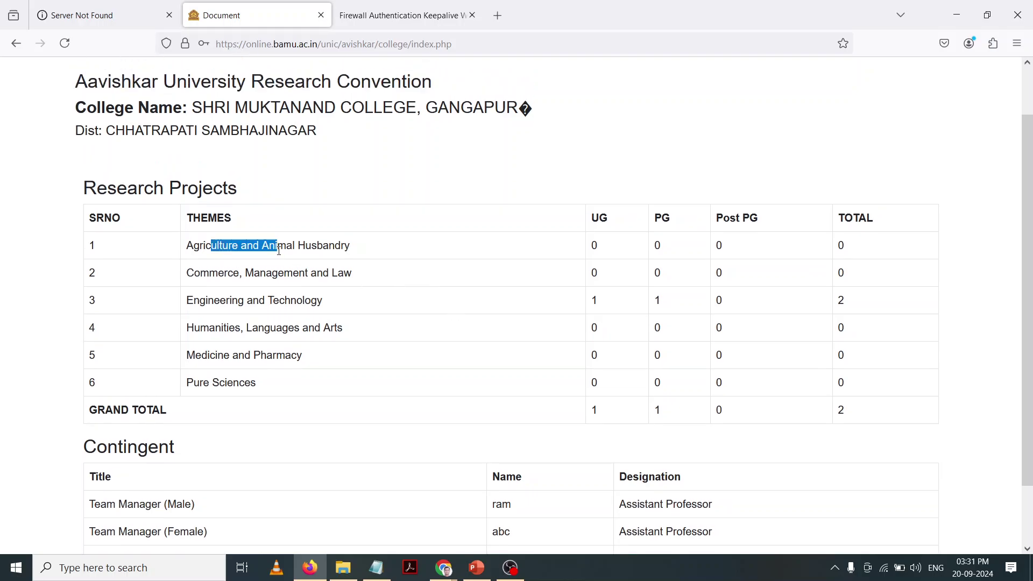
left_click_drag(595, 243, 630, 371)
left_click(630, 371)
scroll(624, 422, "down", 2)
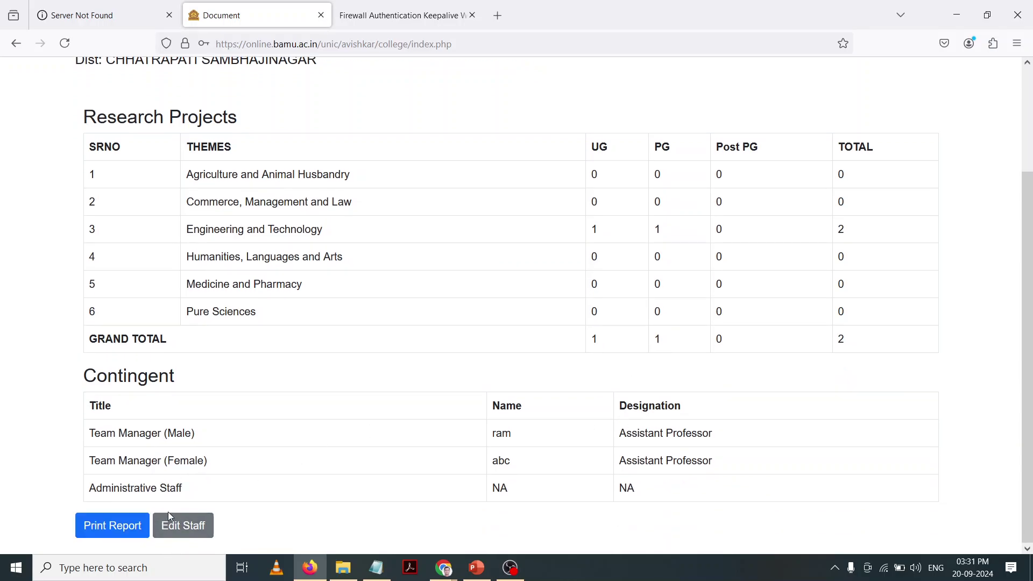
scroll(81, 371, "up", 4)
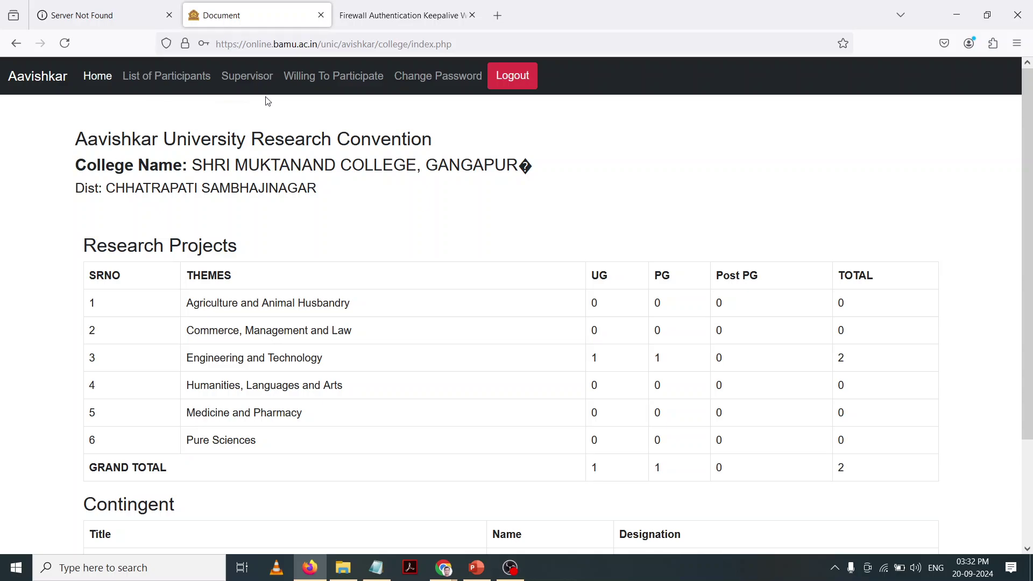
Step: Open the Willing To Participate list and check the users' statuses, noting the third is pending
left_click(322, 81)
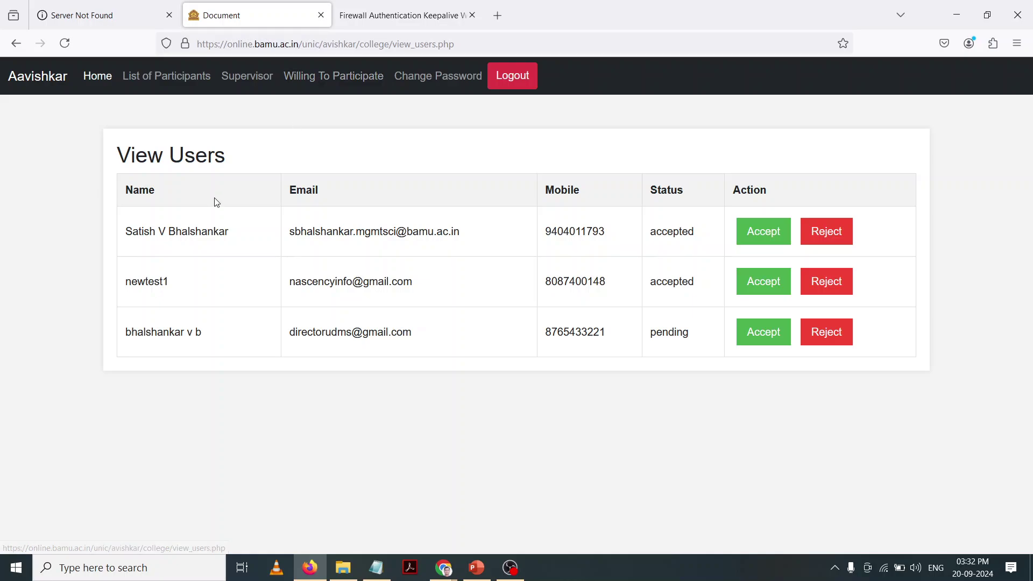
left_click_drag(157, 232, 192, 282)
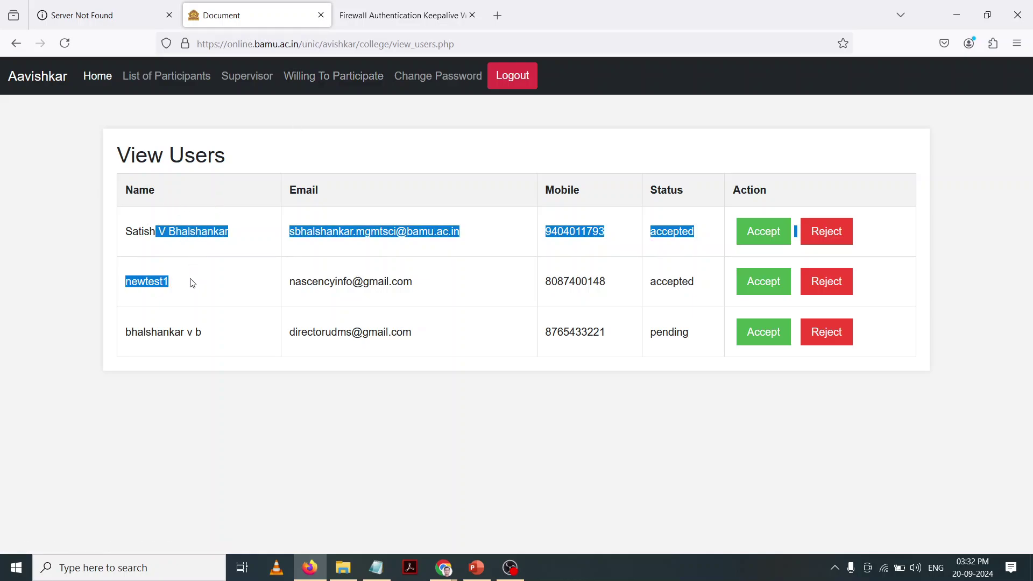
left_click(185, 285)
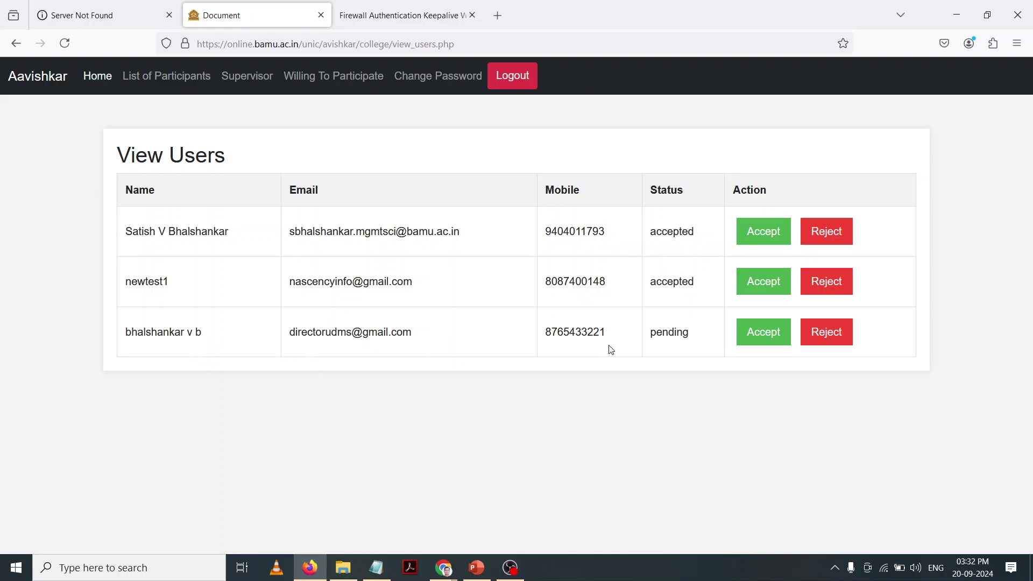
left_click_drag(655, 334, 676, 332)
left_click(681, 356)
Step: Accept the third user's registration so it shows accepted, then bring Chrome forward
left_click(772, 342)
double_click(689, 331)
left_click(469, 432)
left_click(310, 574)
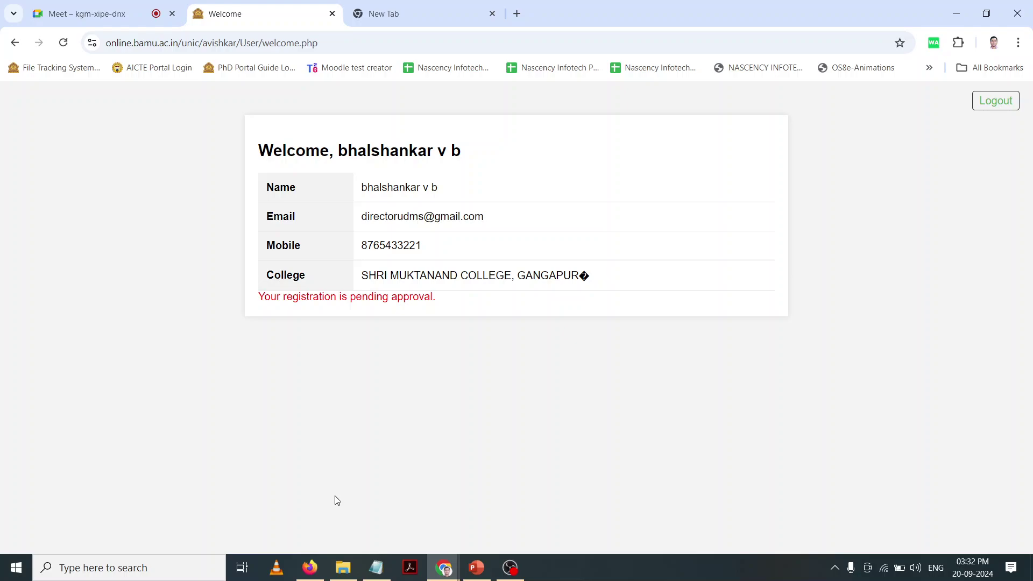
Step: Reload the welcome page to confirm approval, log out, and open the student login page
left_click(60, 46)
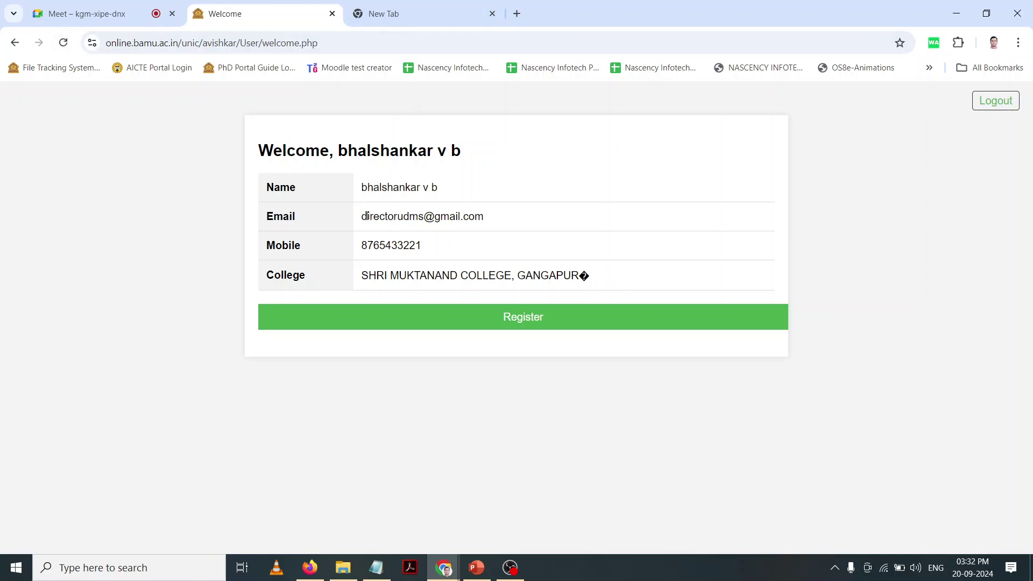
left_click_drag(364, 216, 494, 220)
key("ctrl+c")
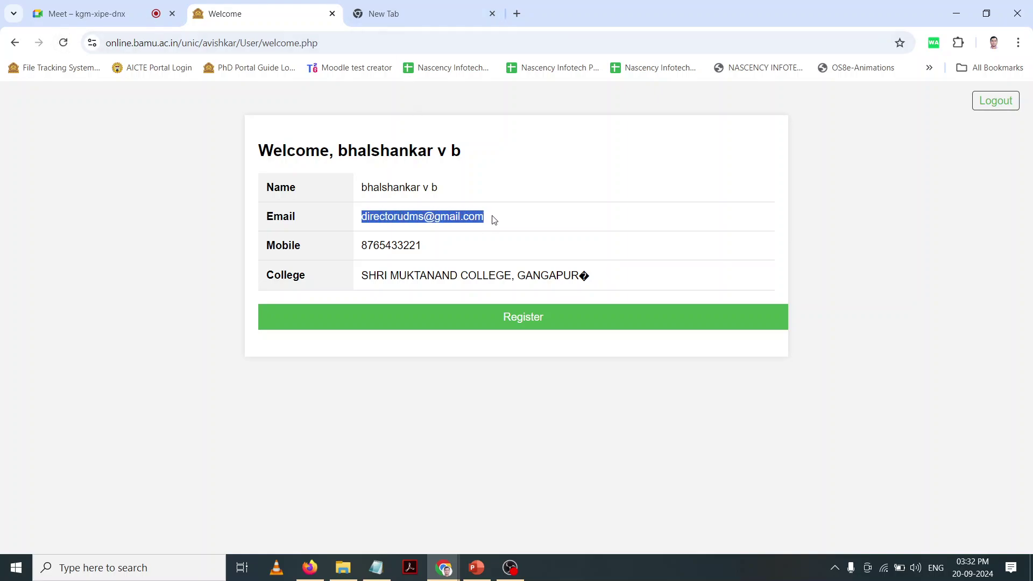
left_click(995, 101)
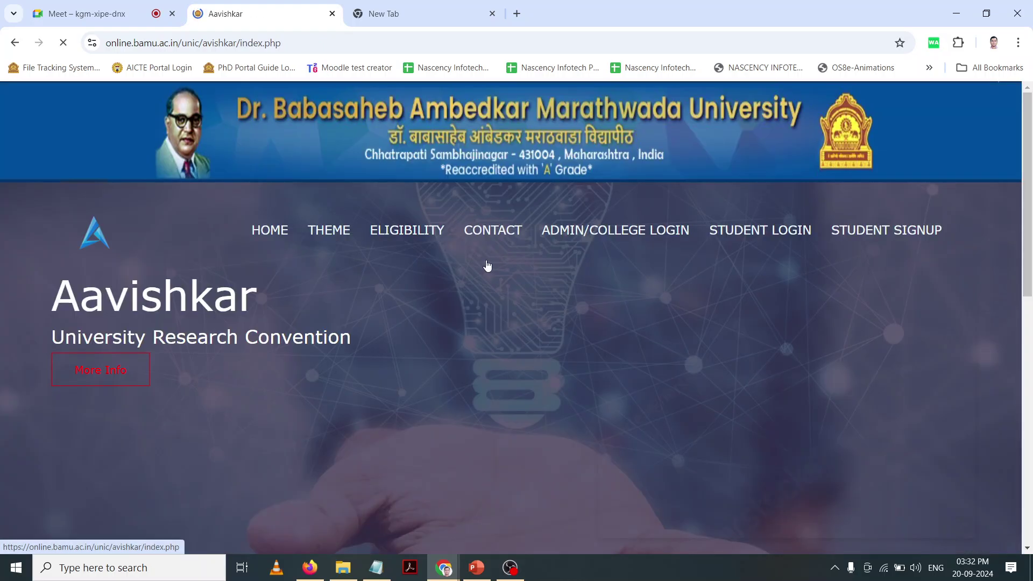
left_click(729, 237)
Step: Log in with the corrected password to reach the applicant's Welcome page with a Register option
double_click(441, 274)
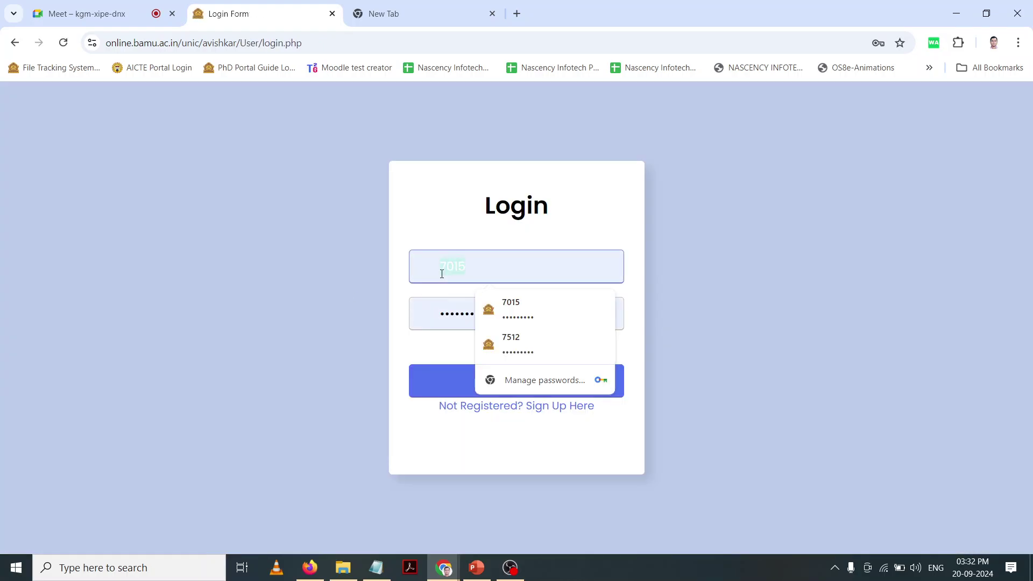
key("ctrl+v")
double_click(446, 311)
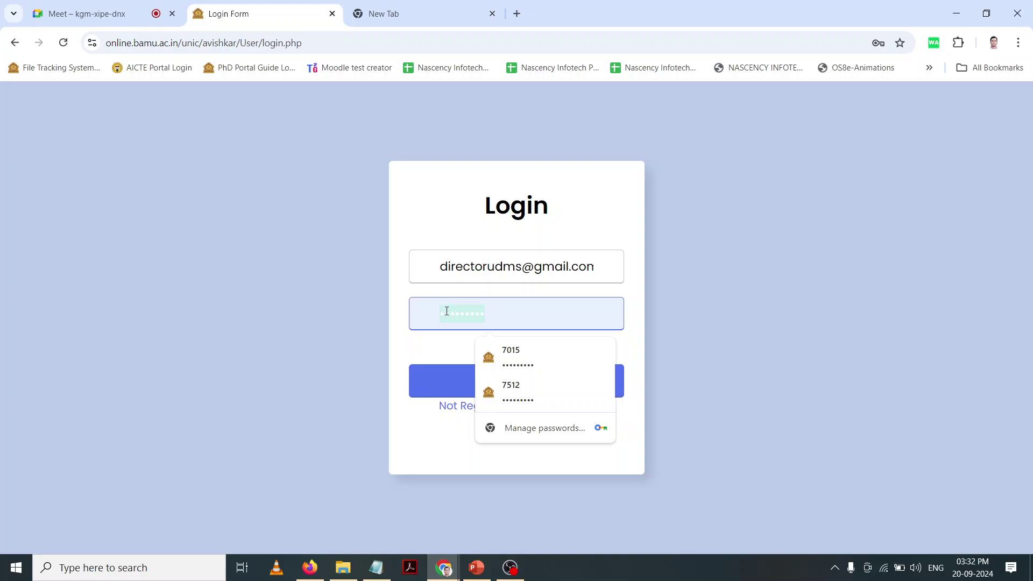
type("•••")
key("BackSpace")
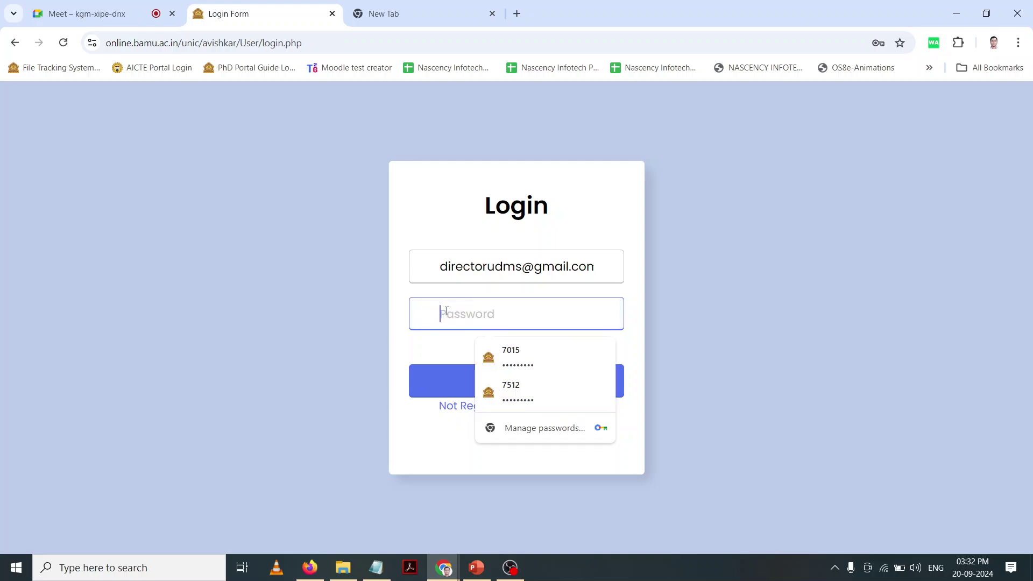
type("•••••••")
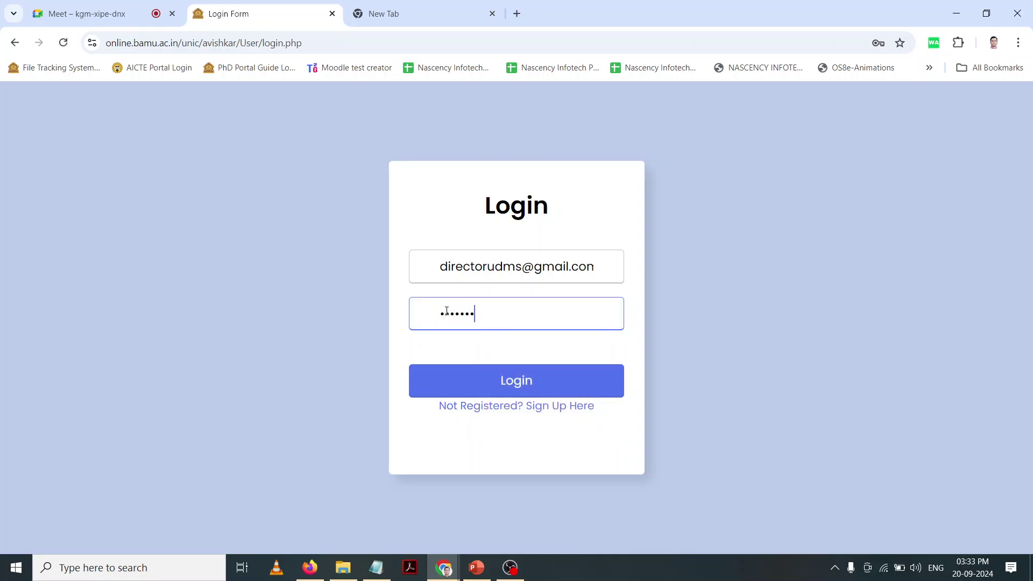
left_click(456, 389)
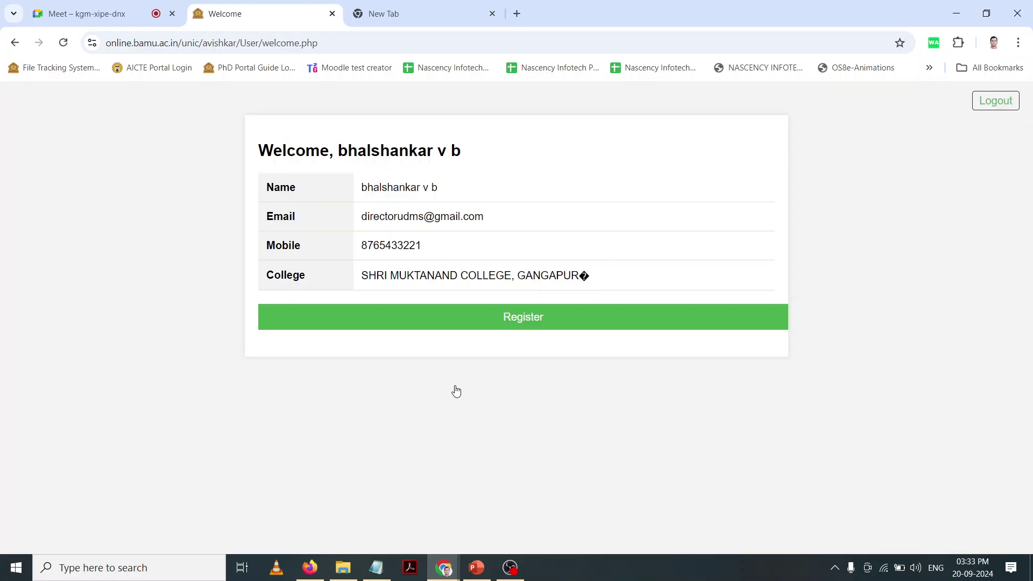
Step: Start a new registration and enter the participant's name, e-mail address and mobile number
left_click(503, 323)
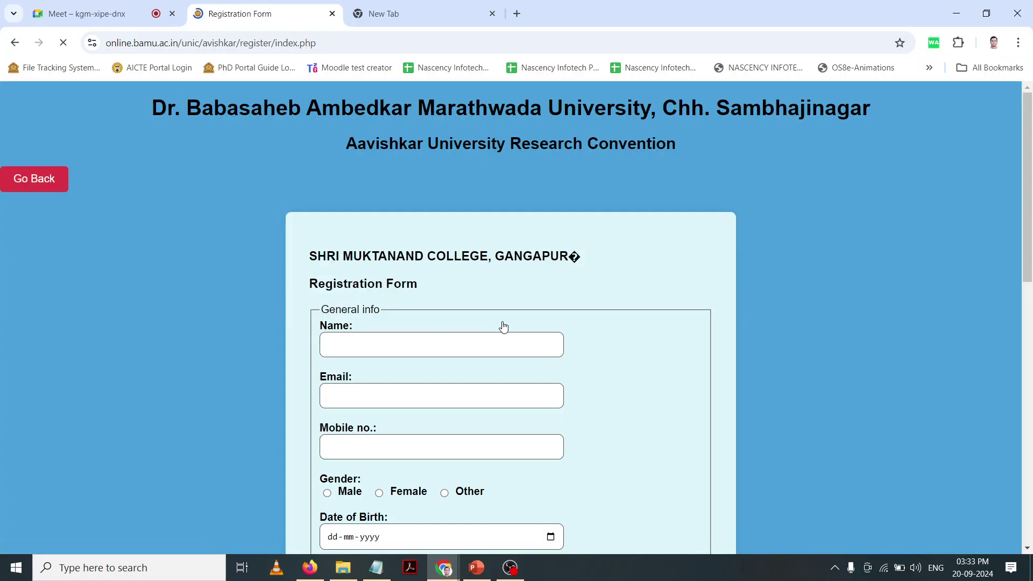
left_click(487, 339)
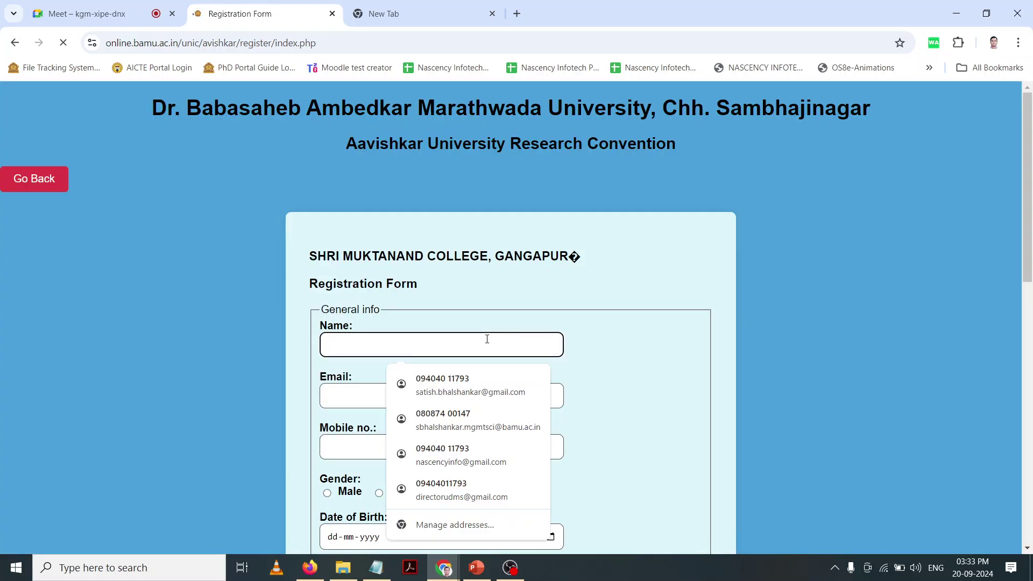
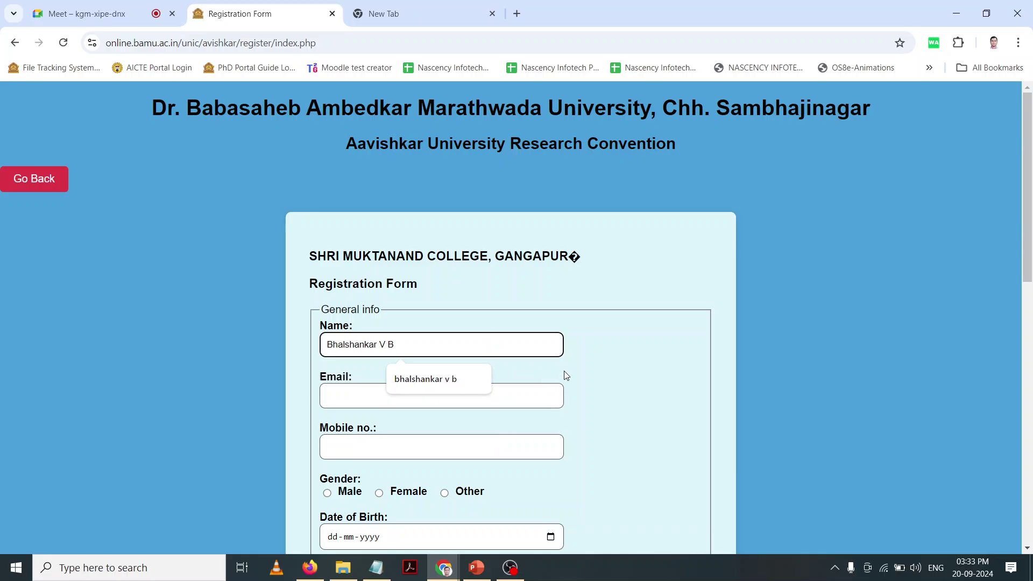
left_click(586, 370)
scroll(548, 334, "down", 3)
left_click(492, 268)
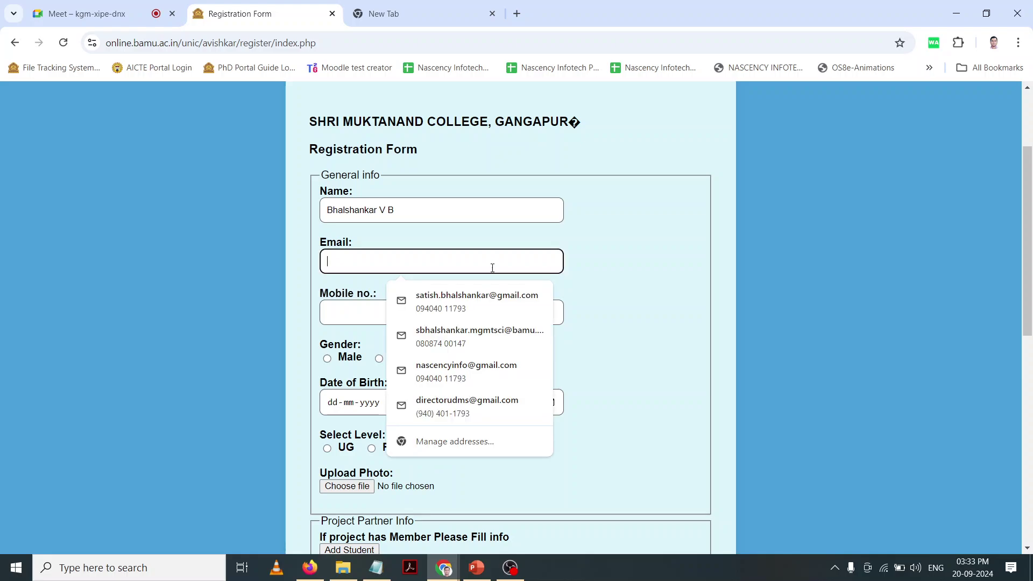
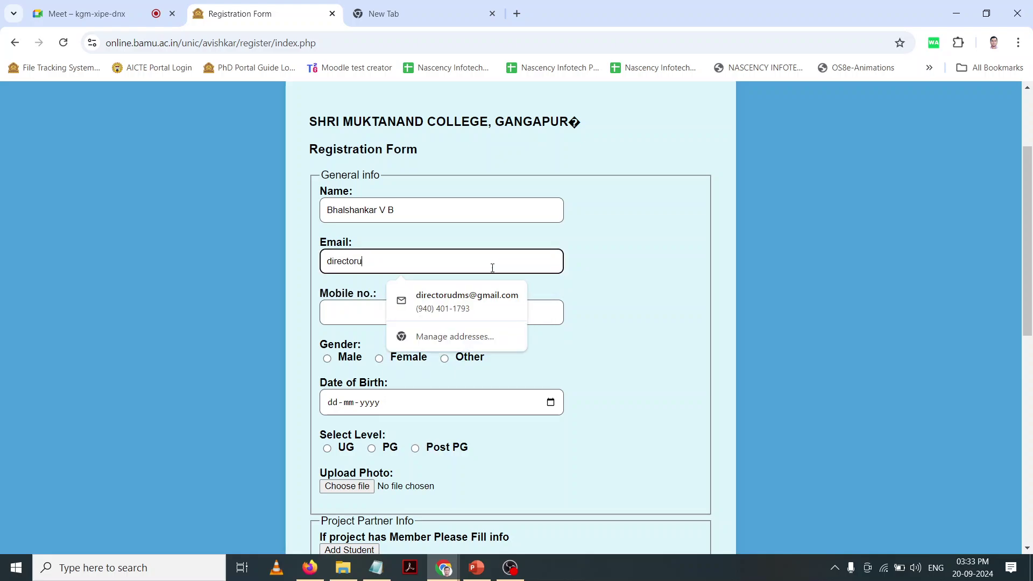
left_click(401, 307)
left_click(377, 318)
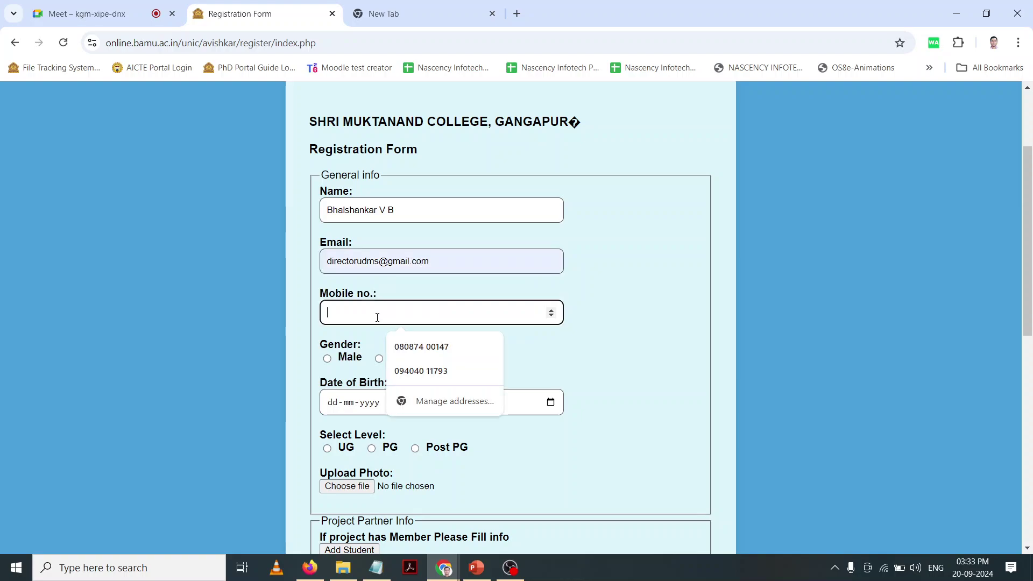
key("Up")
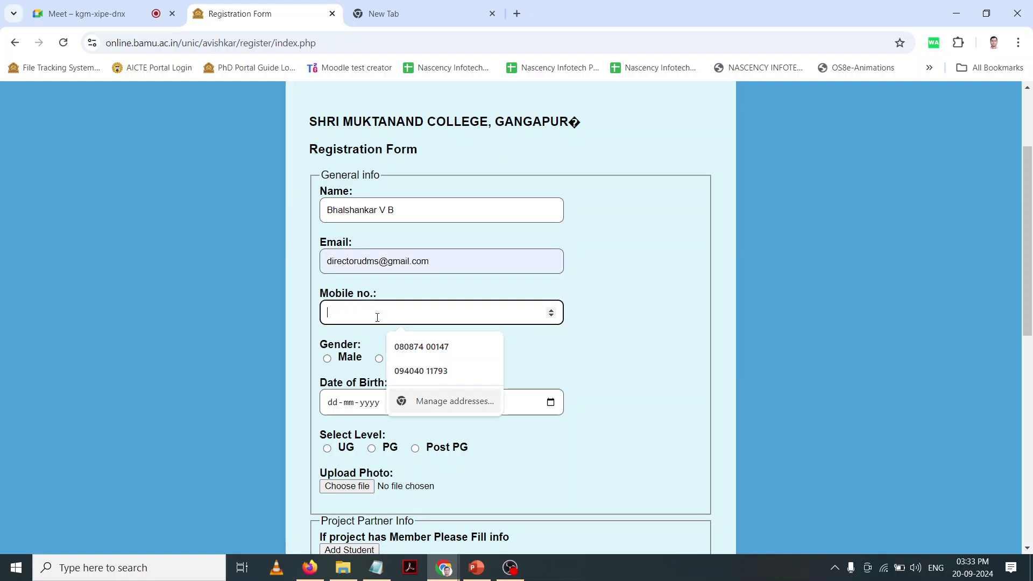
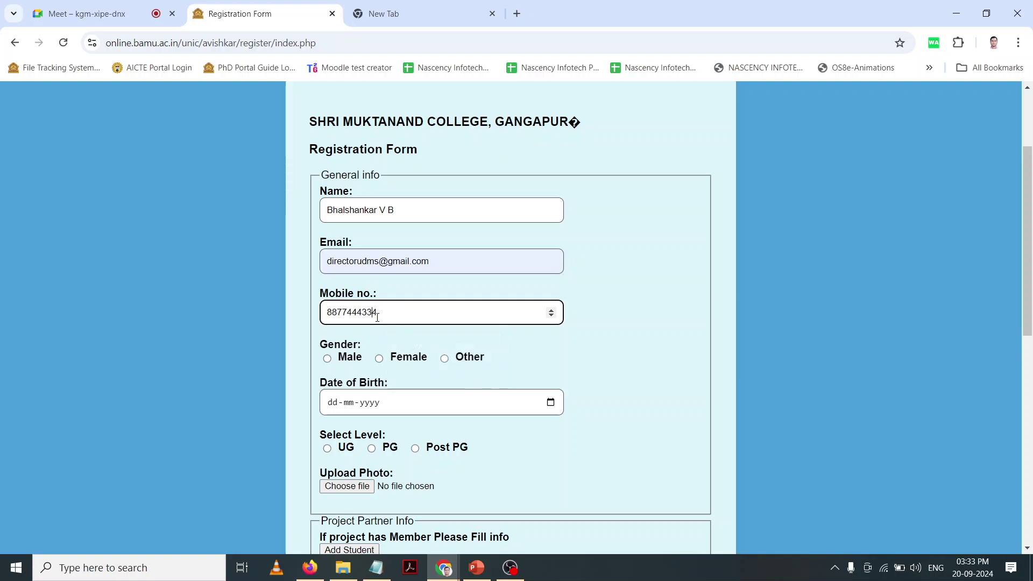
key("Left")
key("Left")
Step: Set gender to Male, date of birth to 04-10-2000 and level to UG
left_click(327, 359)
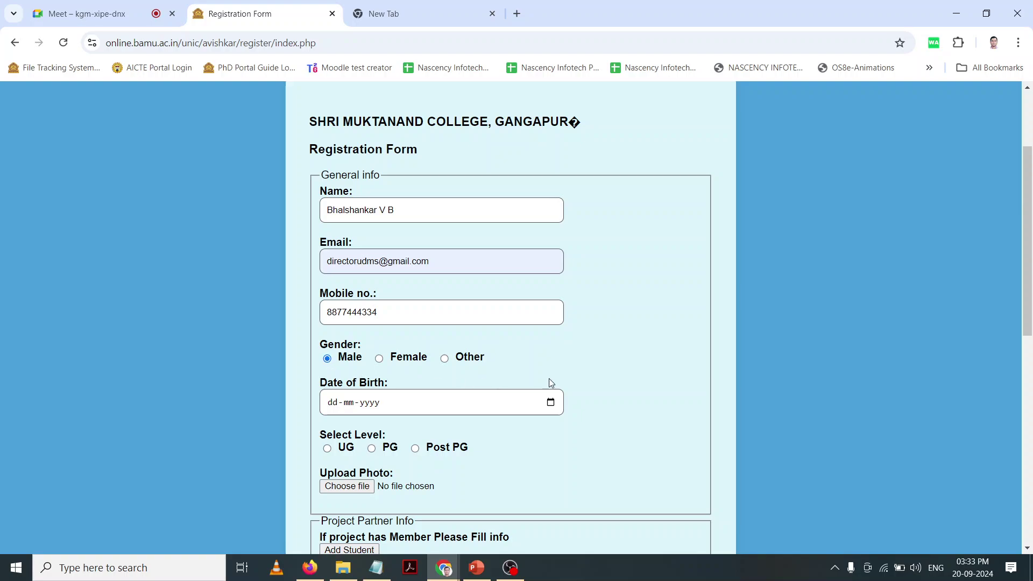
scroll(583, 375, "down", 1)
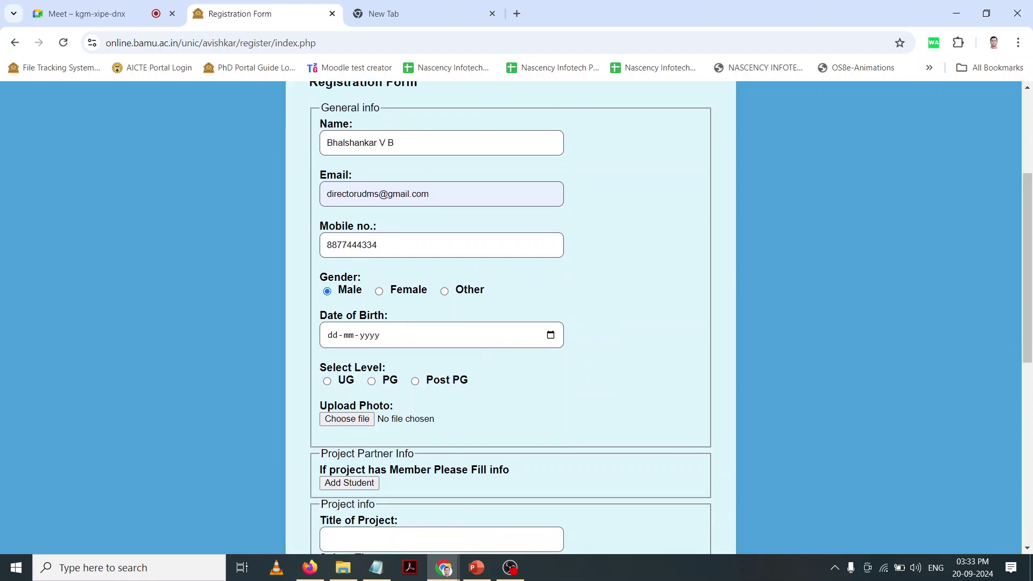
left_click(404, 334)
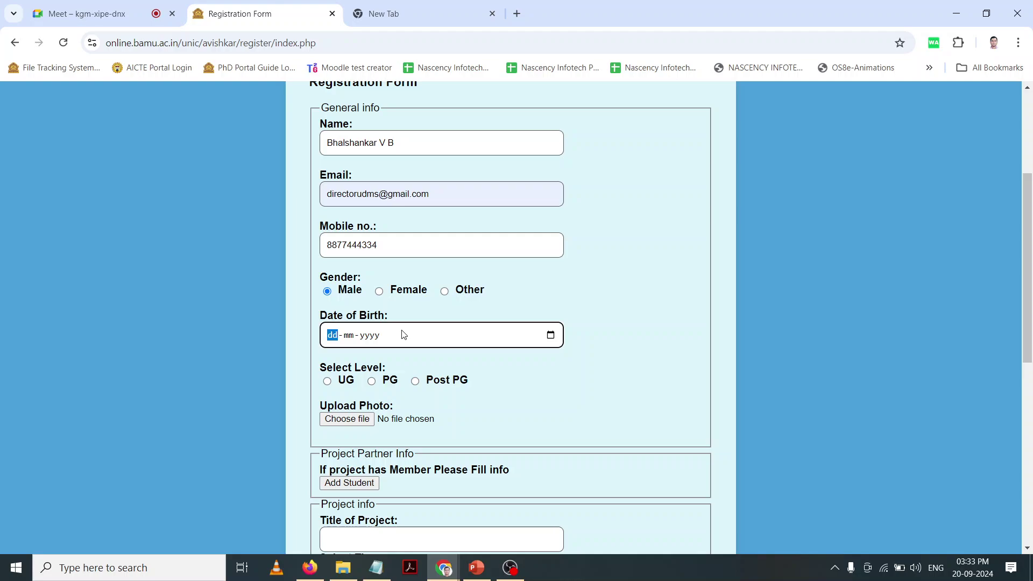
scroll(403, 334, "down", 8)
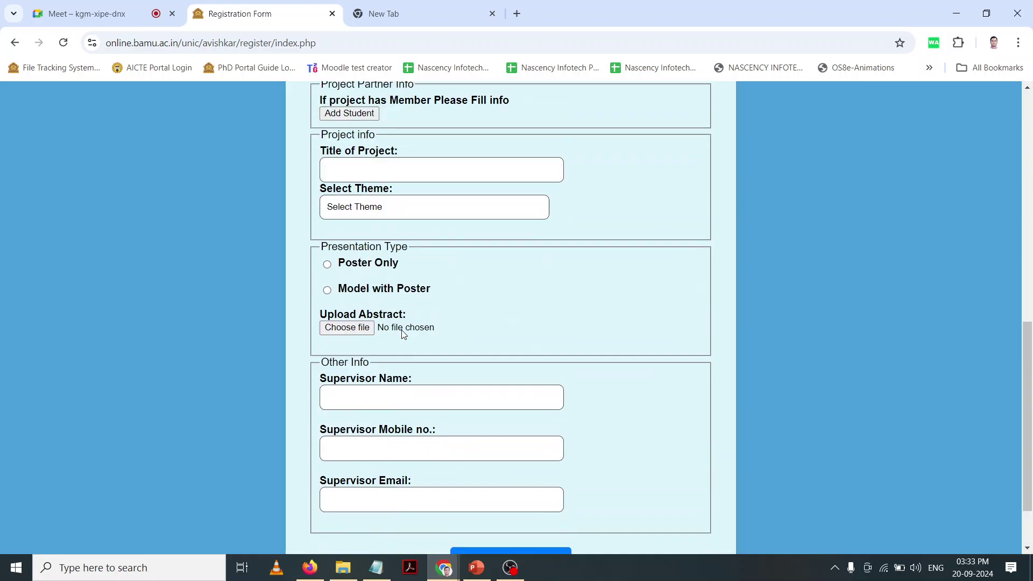
scroll(403, 334, "up", 9)
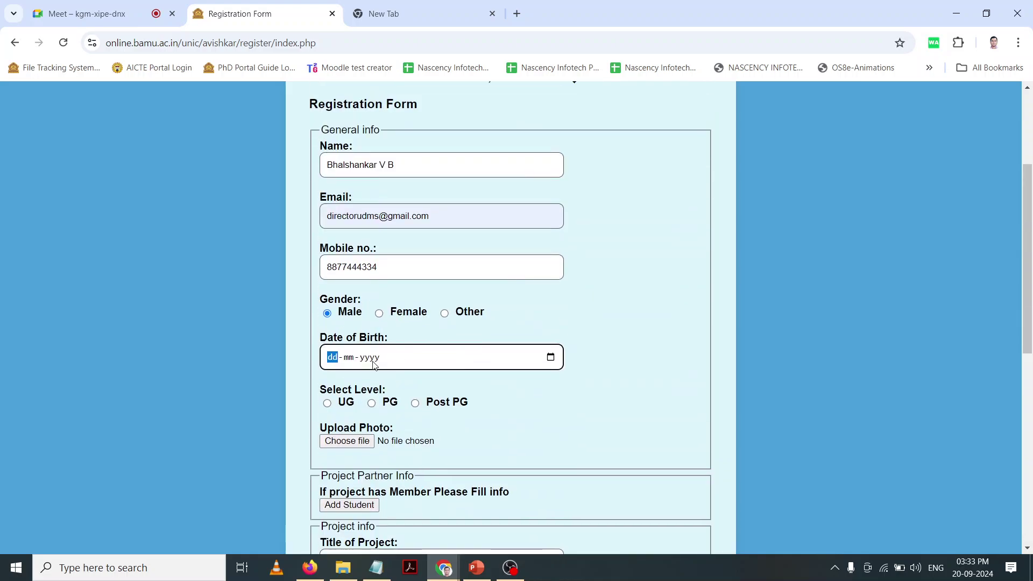
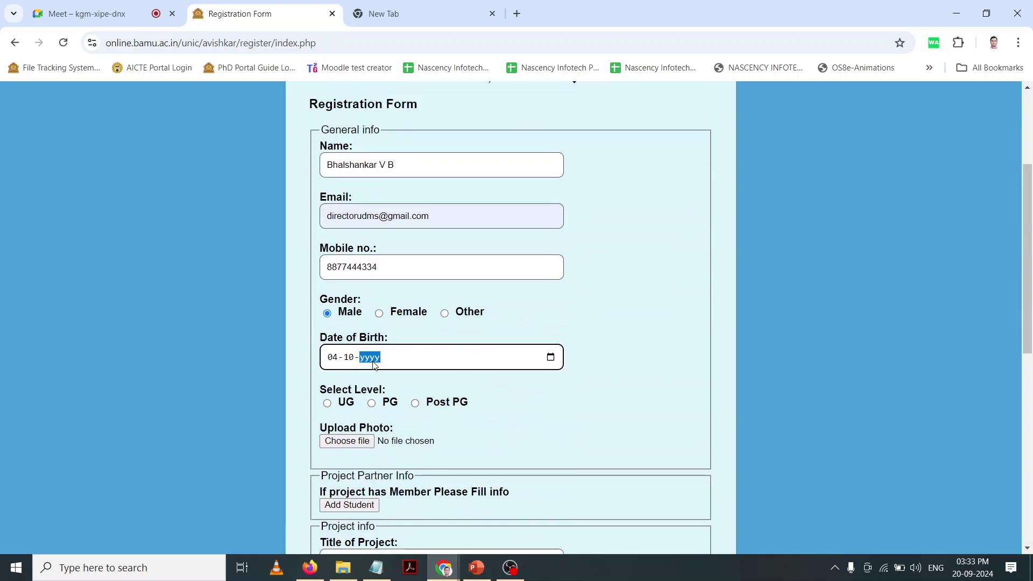
left_click(472, 394)
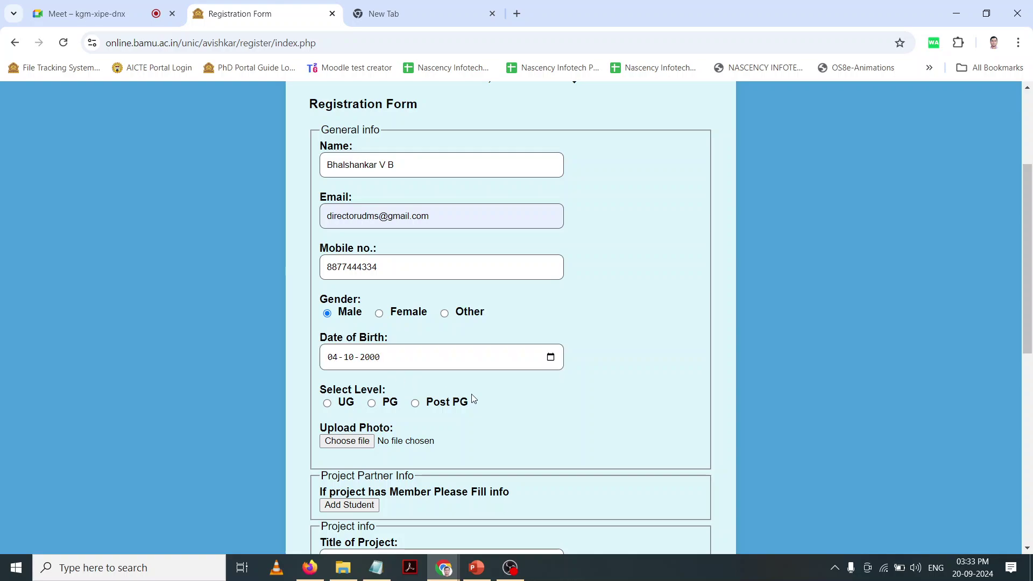
left_click(327, 403)
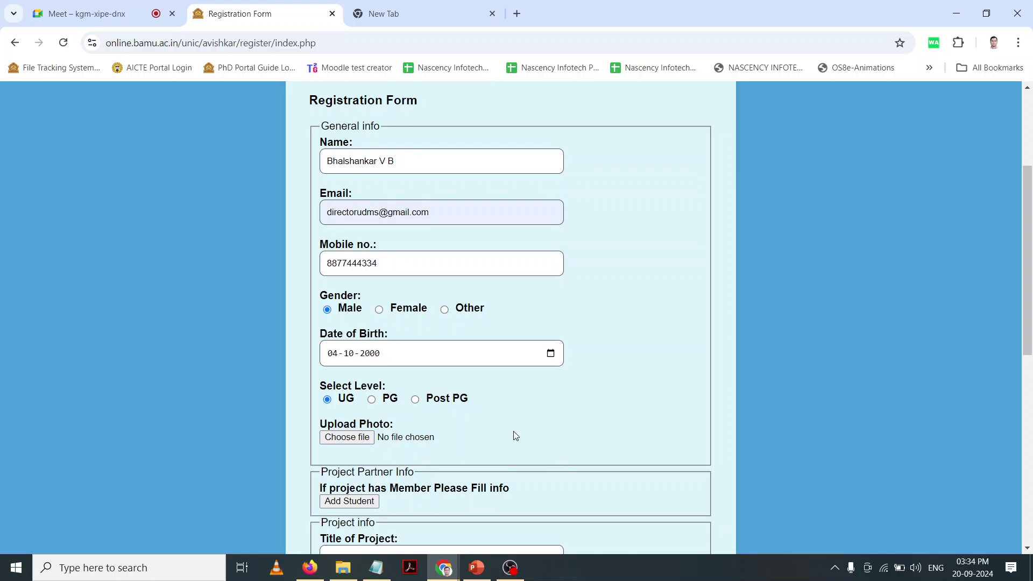
scroll(491, 413, "down", 2)
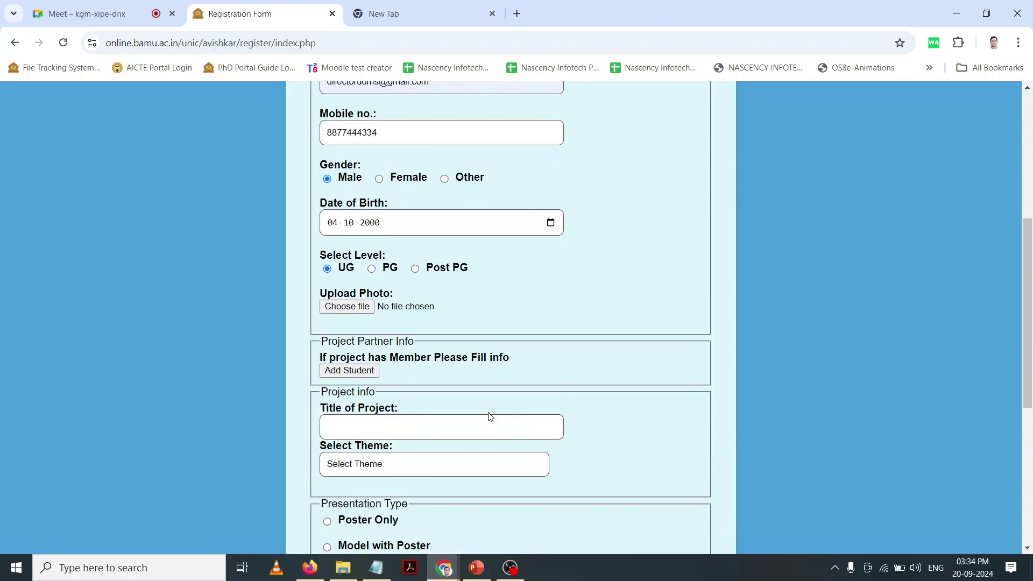
Step: In the photo upload dialog, browse to E:\3. Family Docs and the student's folder
left_click(370, 308)
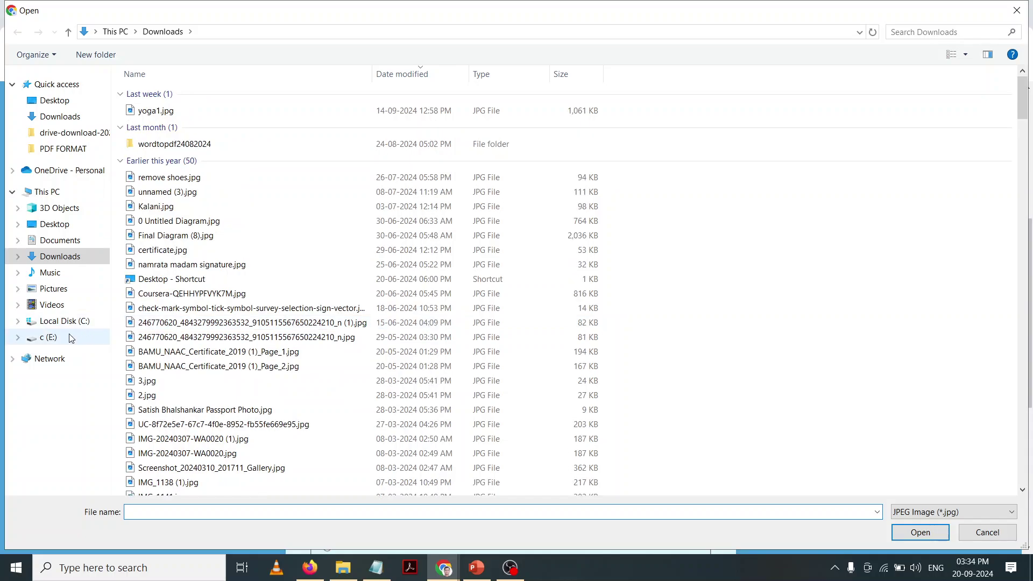
left_click(48, 337)
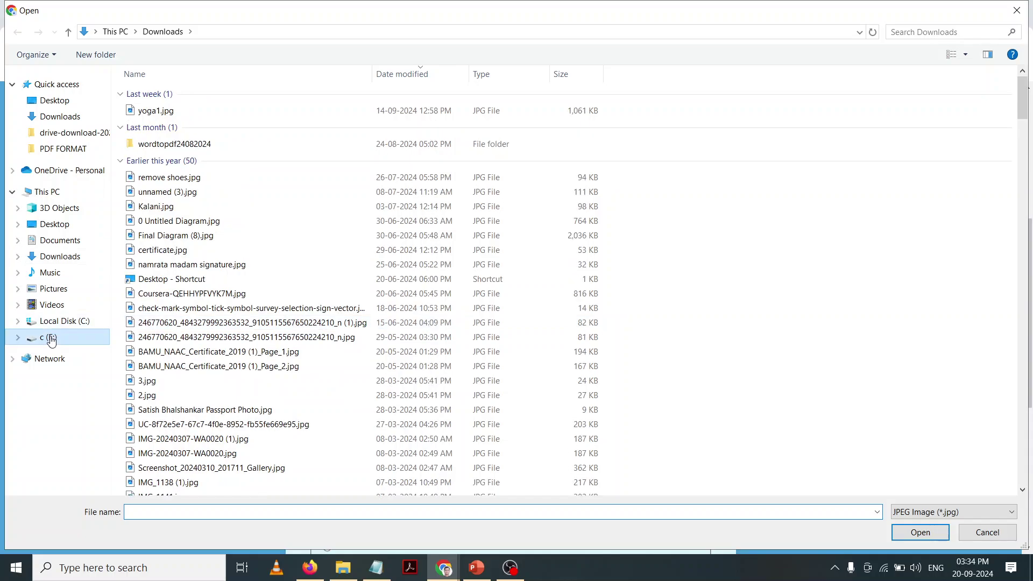
left_click(193, 134)
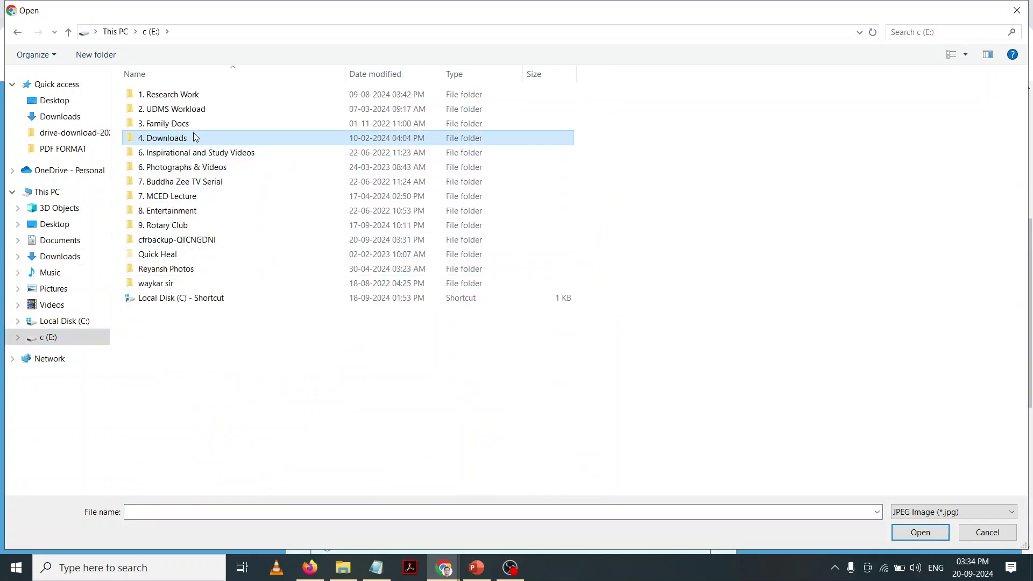
key("Up")
key("Up")
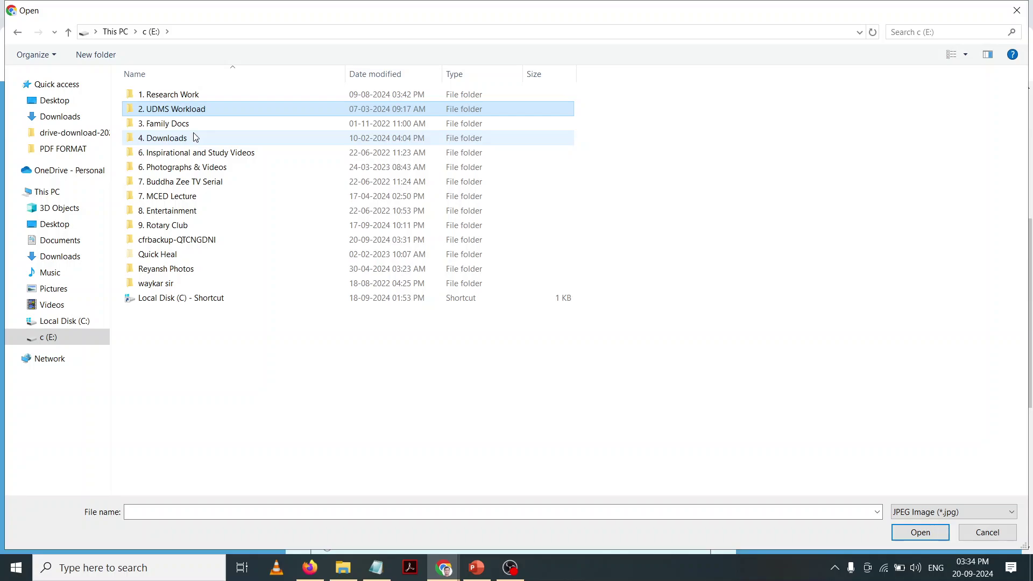
key("Down")
key("Return")
key("Down")
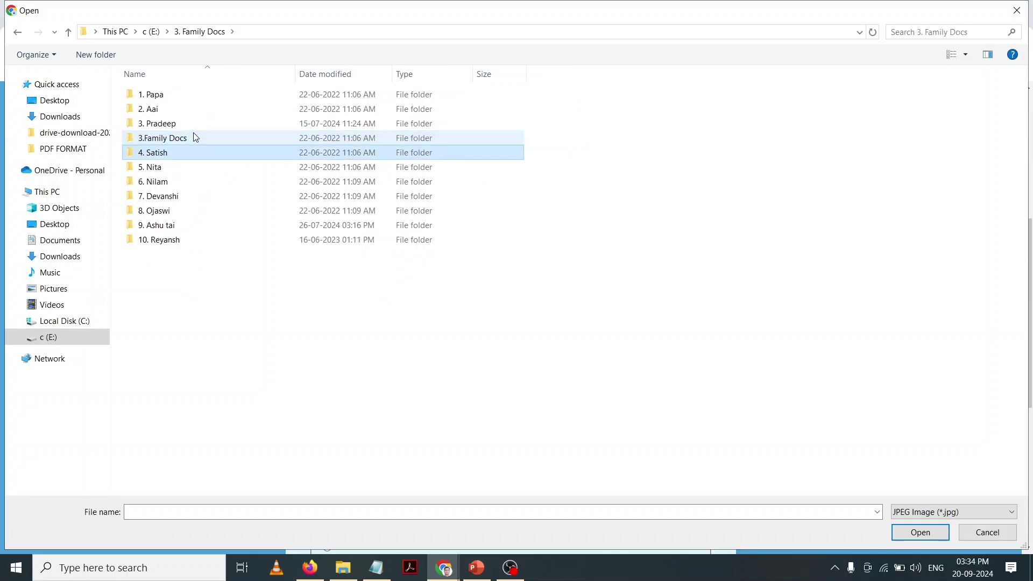
key("Return")
left_click(195, 138)
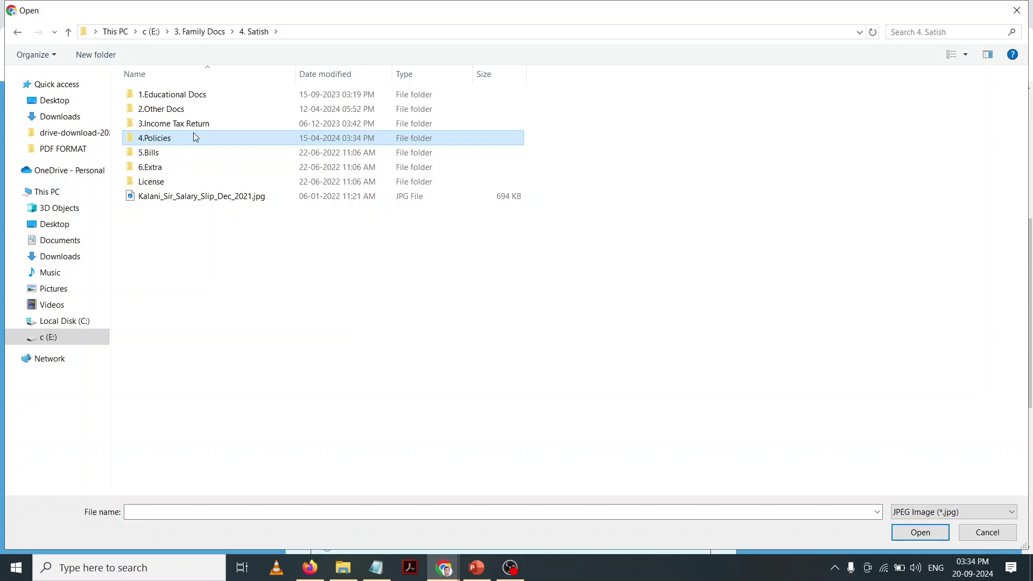
Step: Attach the student's passport photo from the 6.Extra folder
key("Down")
key("Down")
key("Down")
key("Up")
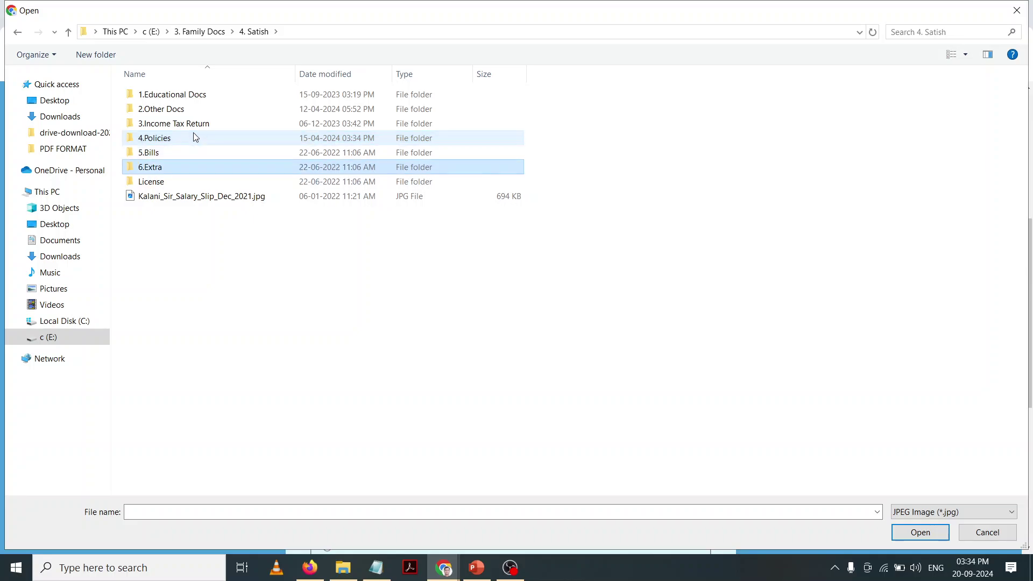
key("Return")
double_click(769, 138)
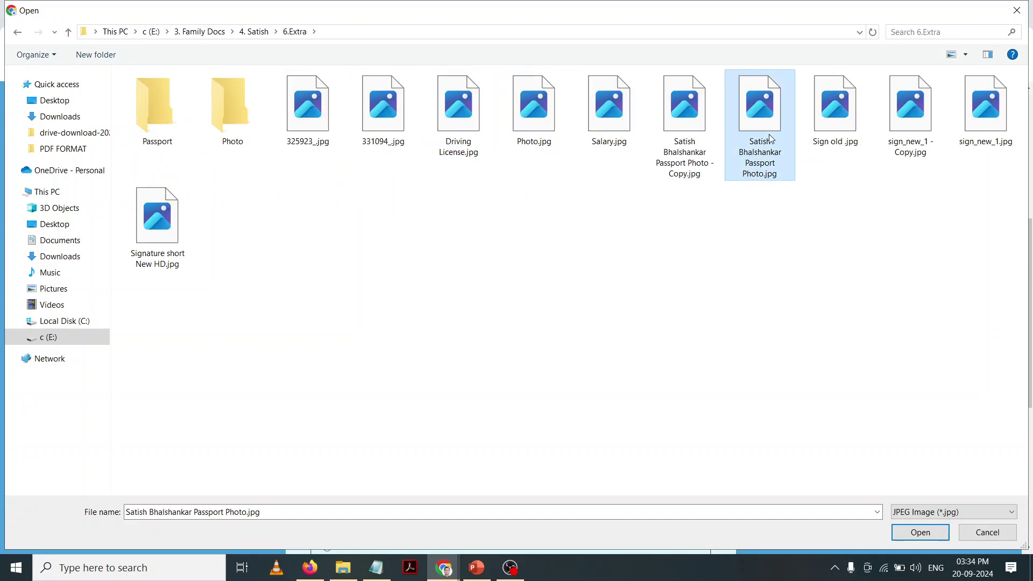
scroll(489, 304, "down", 2)
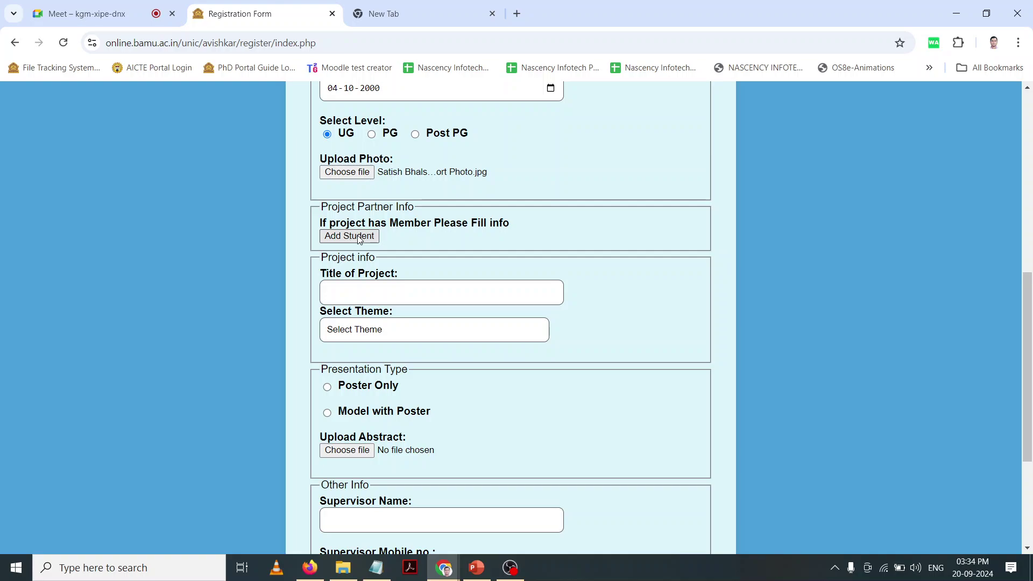
Step: Add the Project Partner section and enter the partner's name and e-mail
left_click(359, 237)
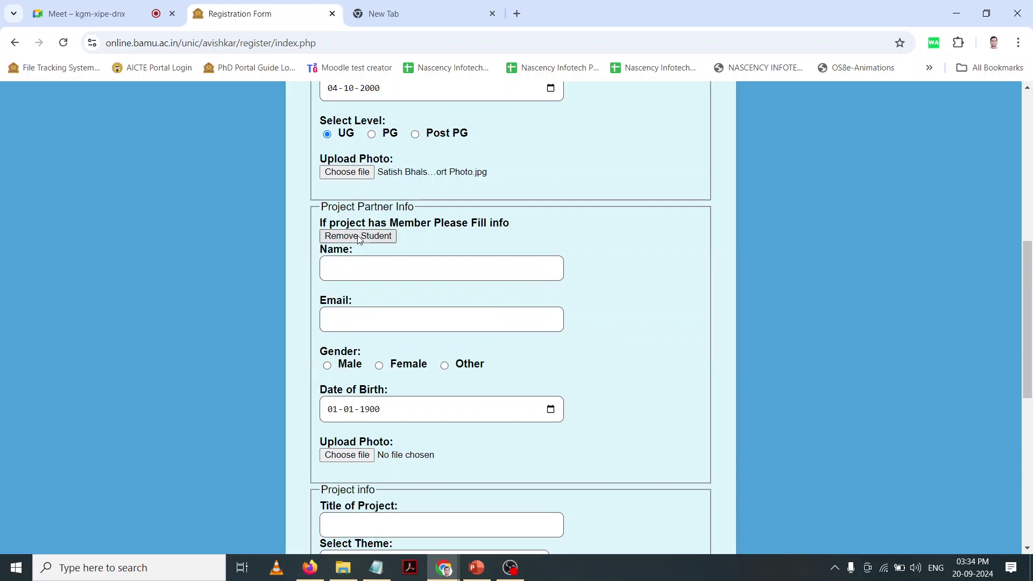
left_click(359, 237)
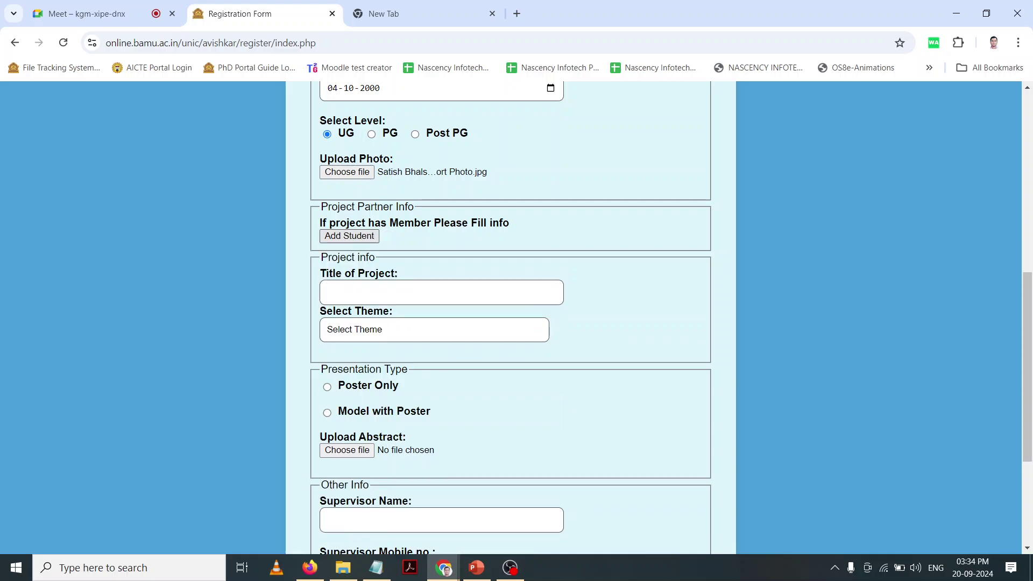
left_click(364, 239)
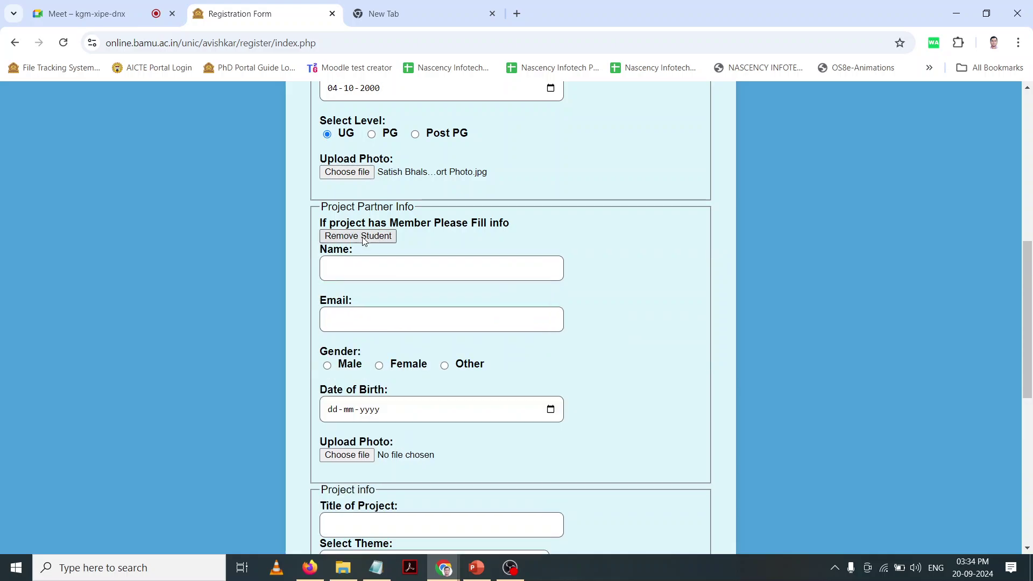
left_click(365, 240)
left_click(363, 240)
left_click(376, 273)
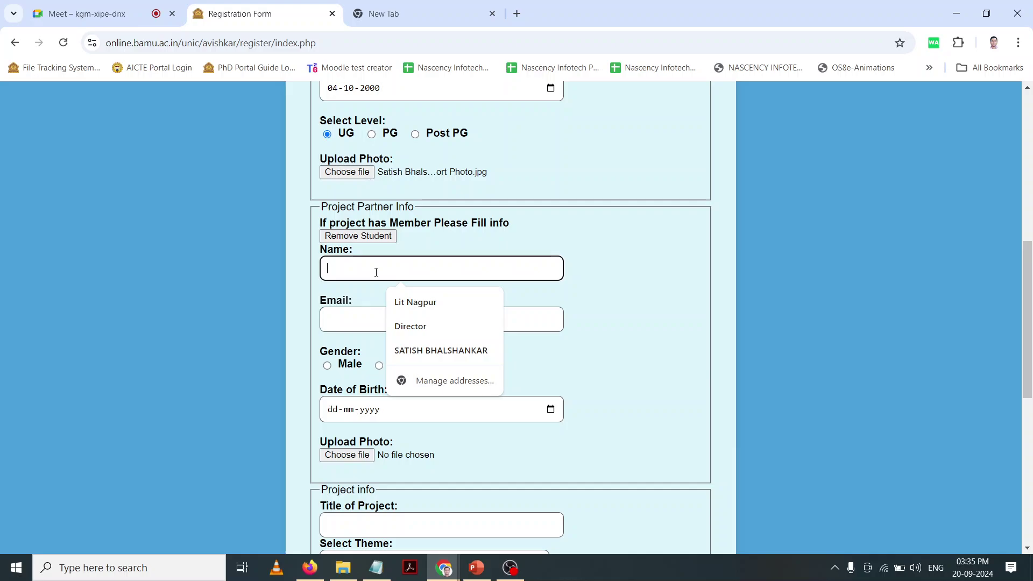
type("kbc")
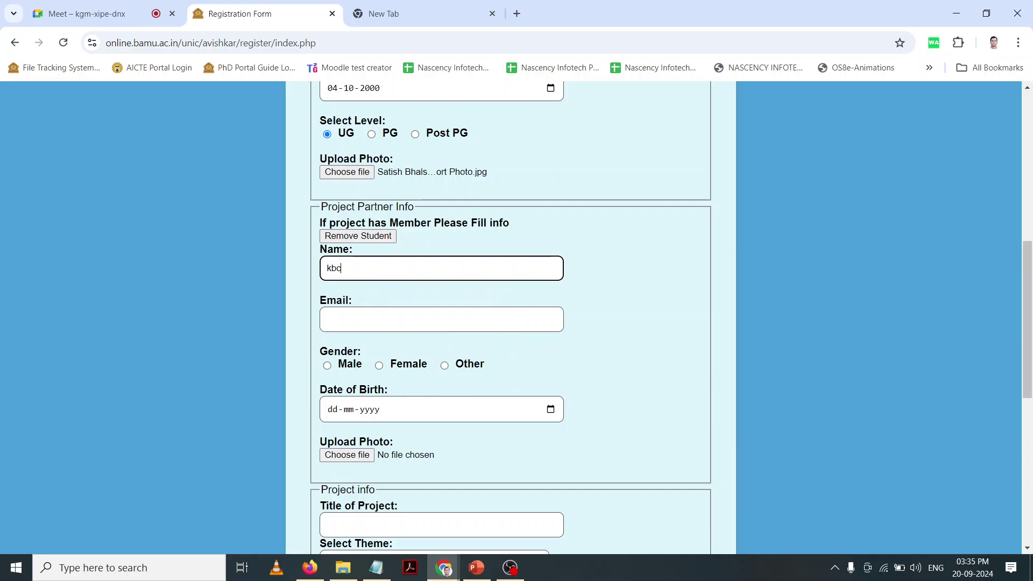
left_click(358, 309)
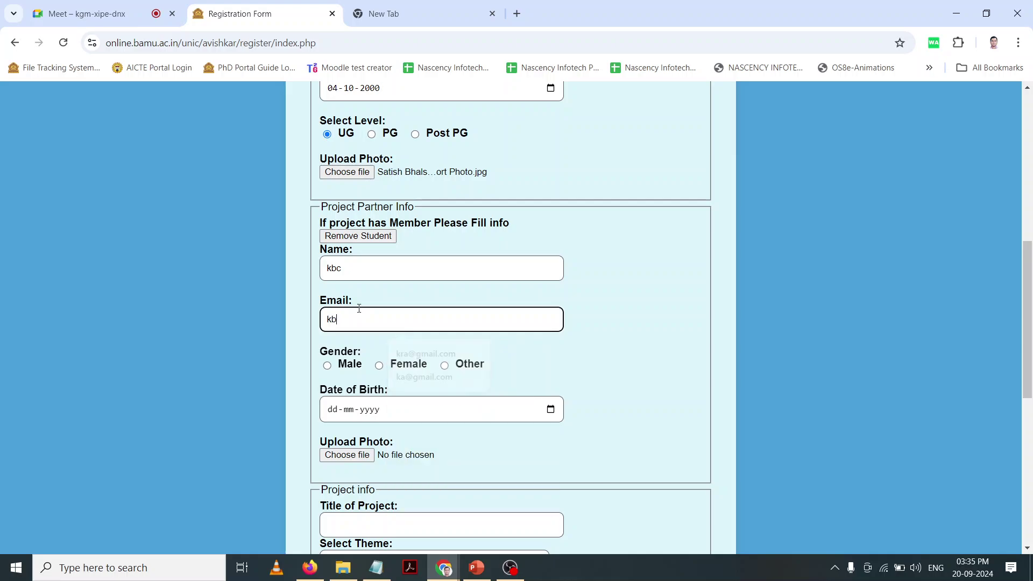
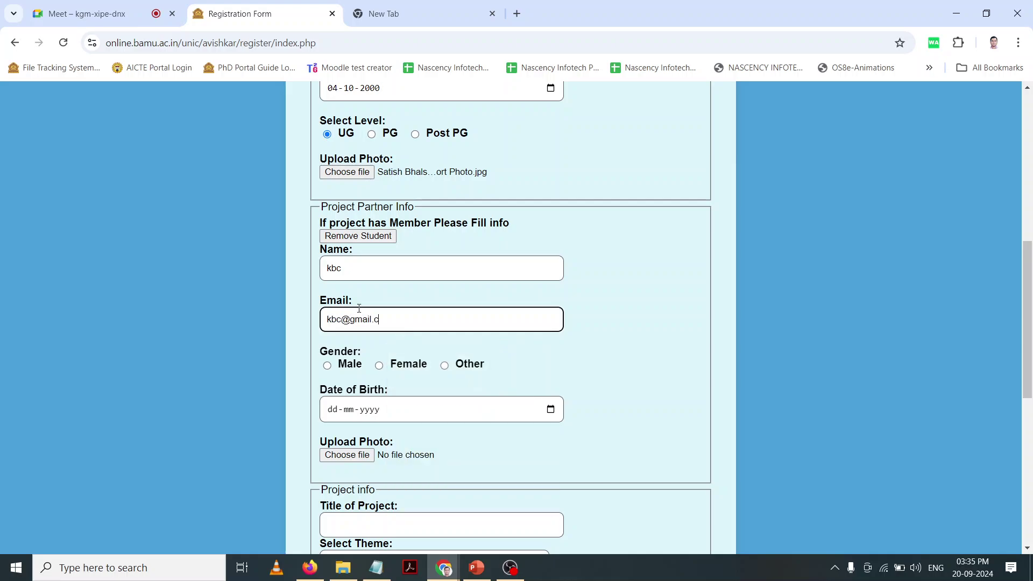
Step: Set the partner's gender to Female, birth date 02-10-2000, and attach their passport photo
left_click(380, 366)
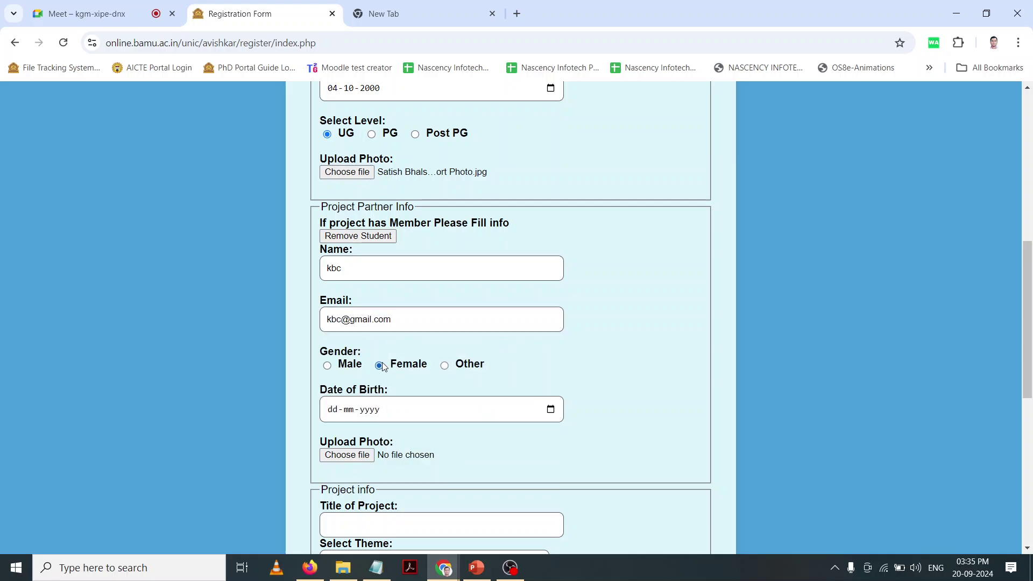
left_click(326, 411)
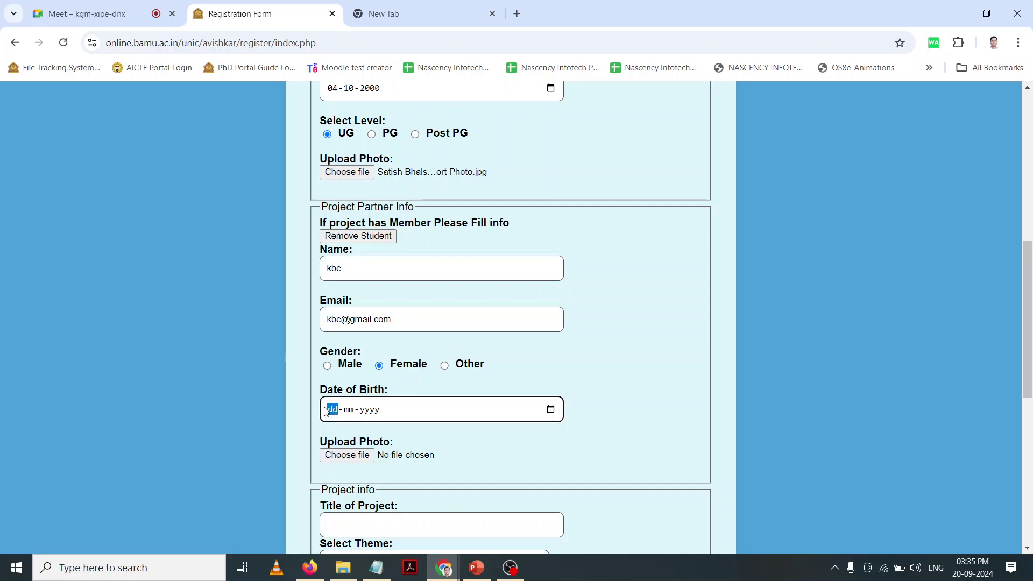
type("02")
type("1020")
left_click(250, 327)
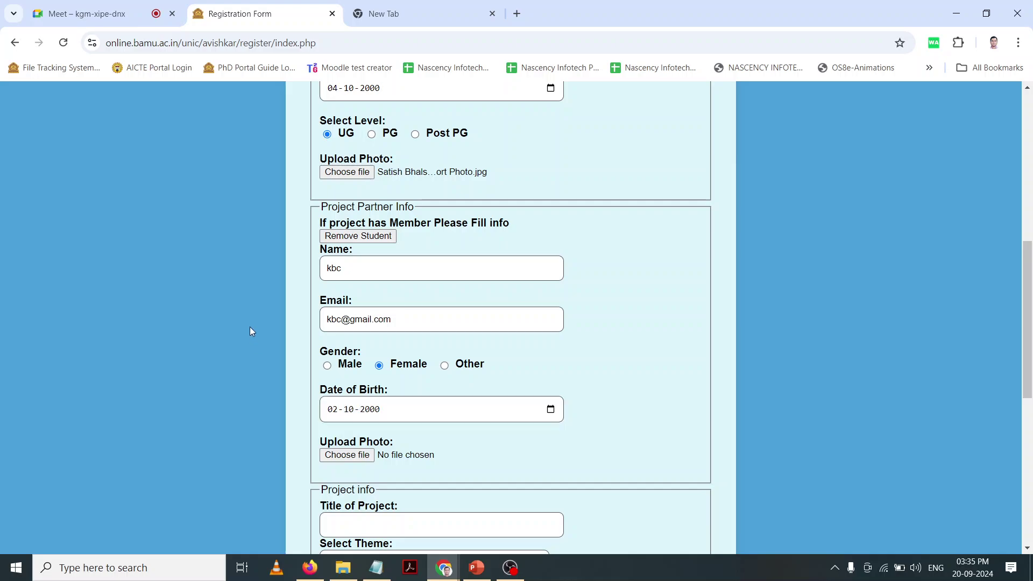
scroll(249, 327, "down", 5)
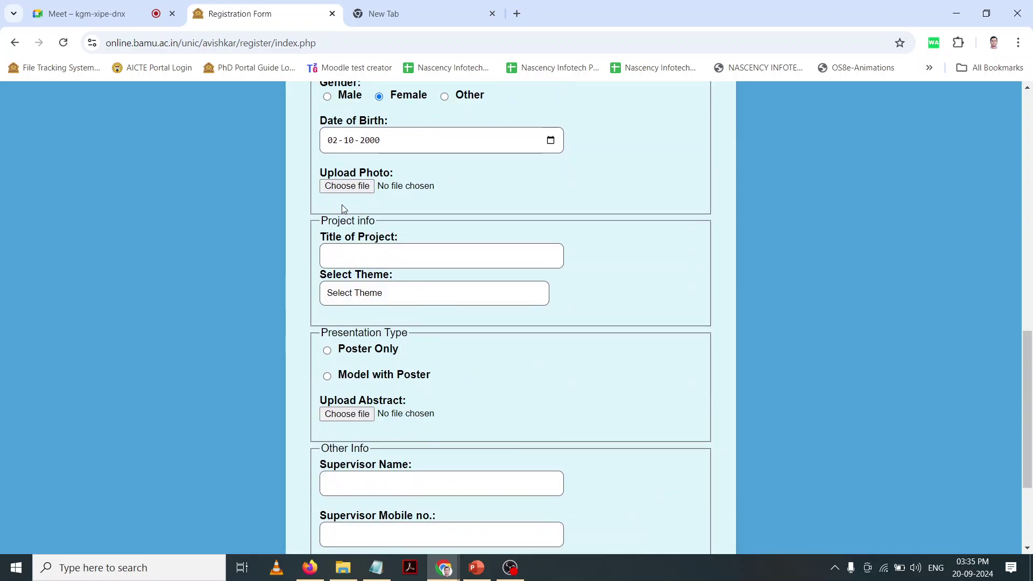
left_click(347, 189)
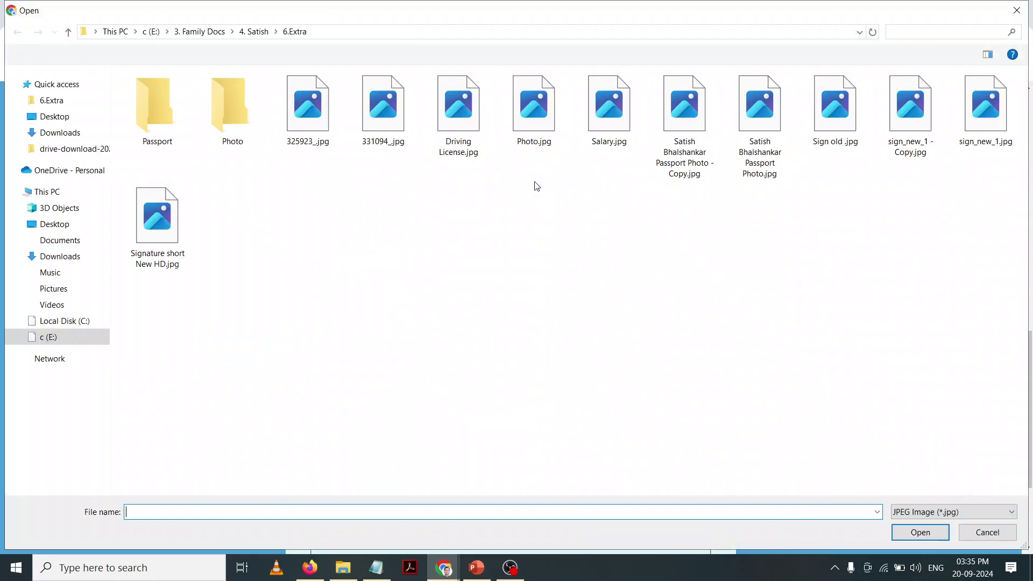
double_click(760, 119)
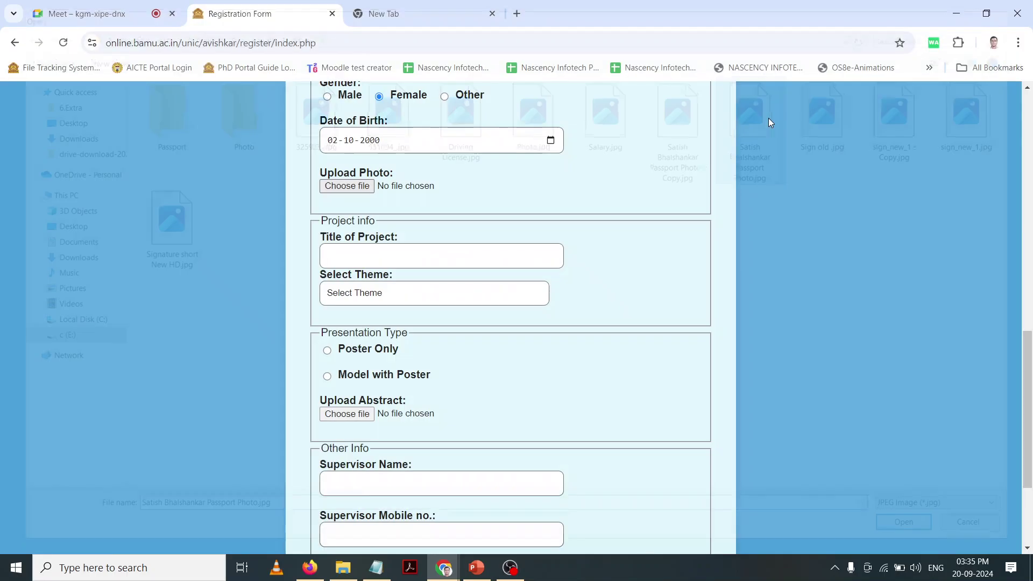
Step: Fill the project title from the JETBOT and RASPBERRYBOT suggestion and pick the Engineering and Technology theme
left_click(462, 249)
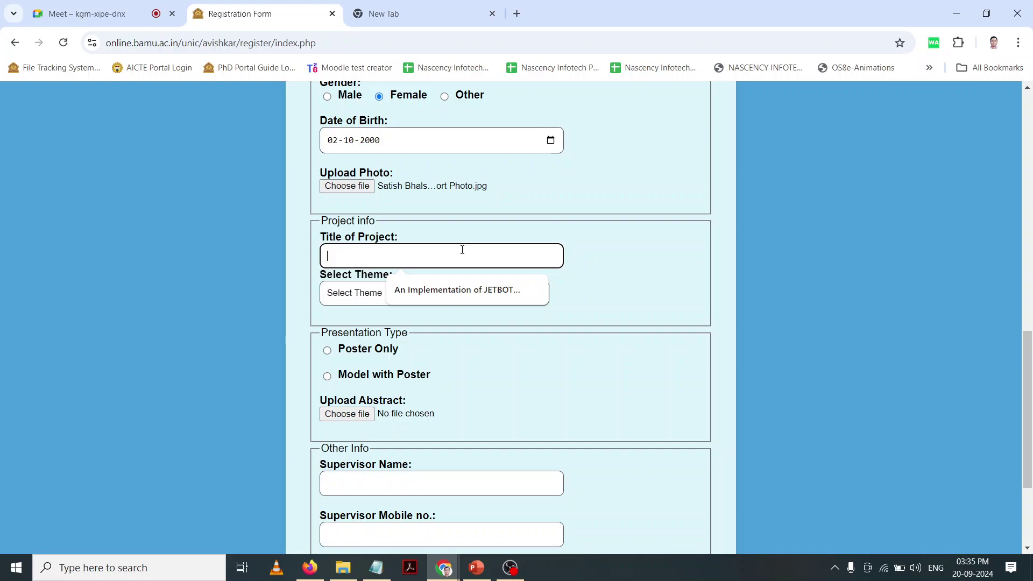
left_click(466, 290)
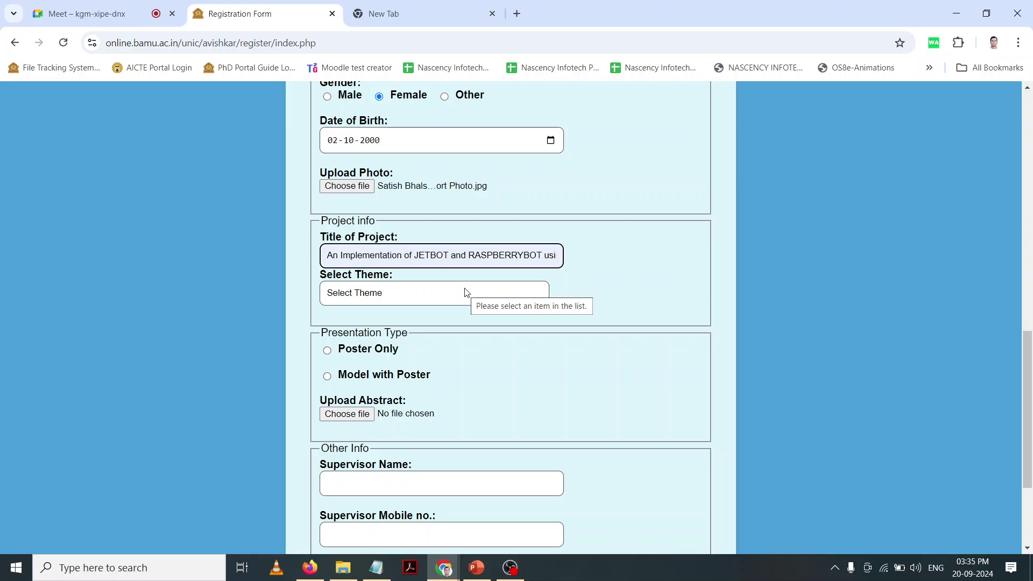
left_click(430, 298)
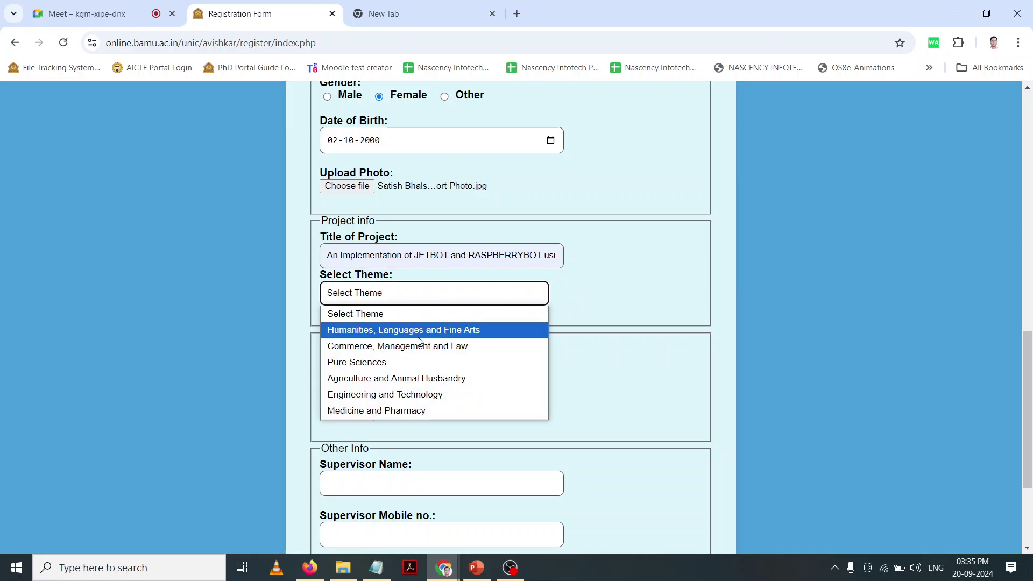
left_click(415, 394)
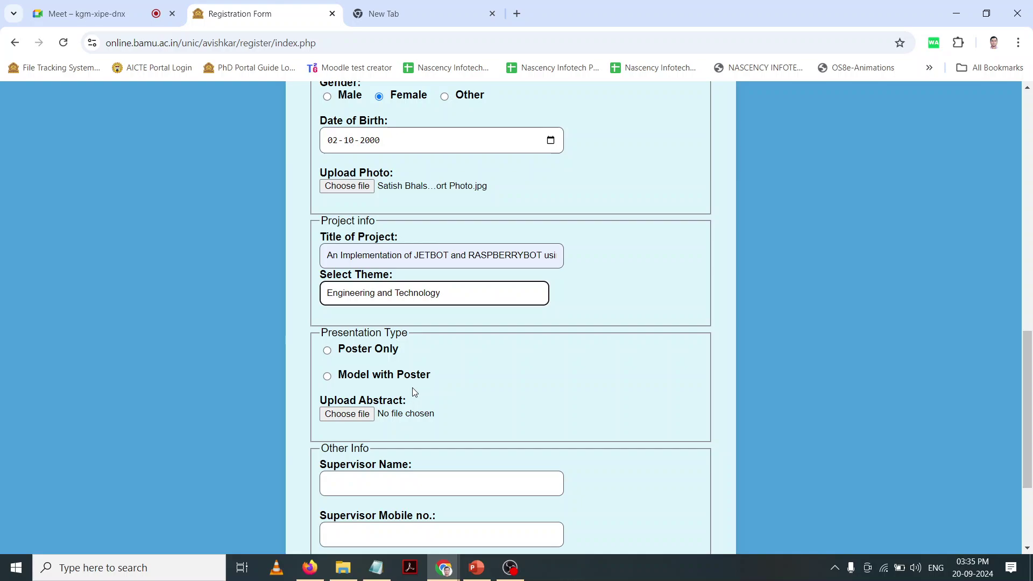
left_click(298, 354)
scroll(298, 354, "down", 2)
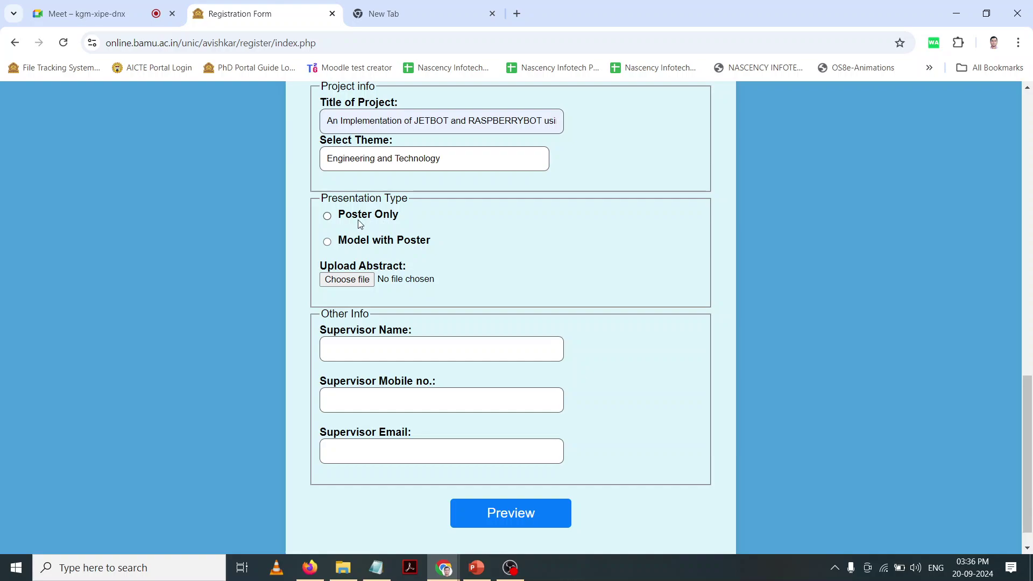
Step: Choose Model with Poster, ticking Electricity and Table while leaving Water unticked
left_click(327, 219)
left_click(327, 242)
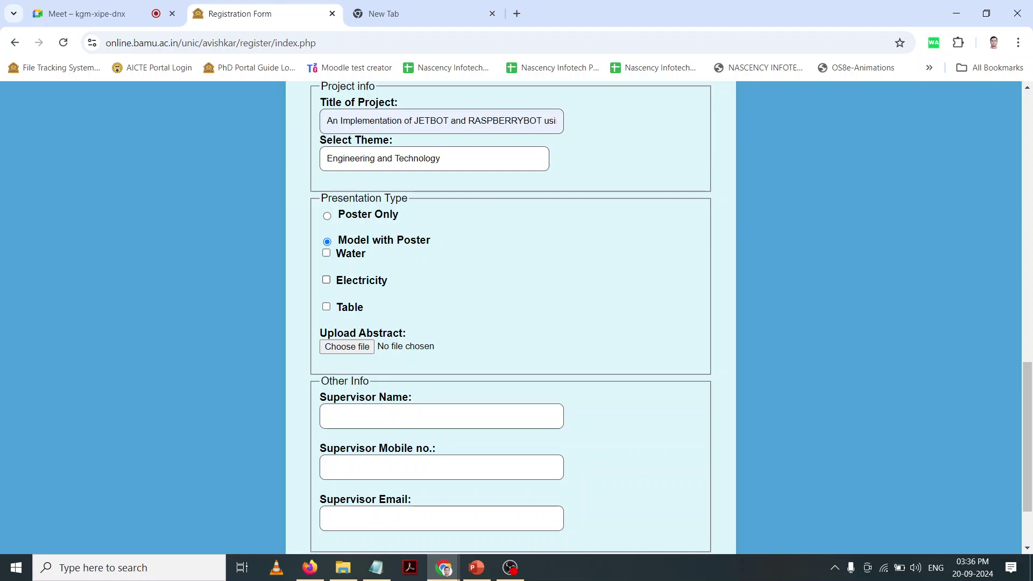
left_click(328, 281)
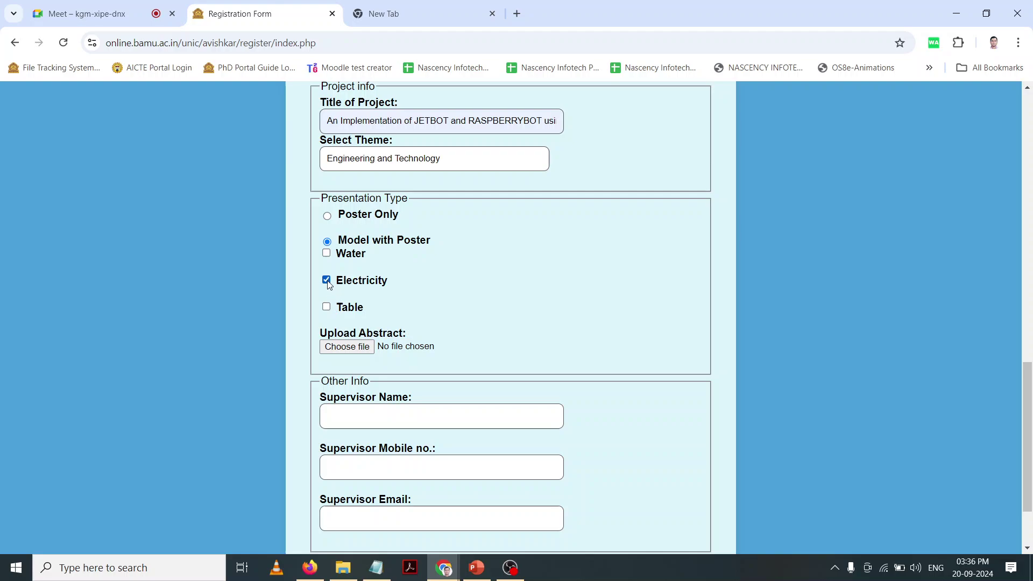
left_click(328, 309)
left_click(326, 280)
left_click(328, 256)
left_click(327, 281)
left_click(327, 217)
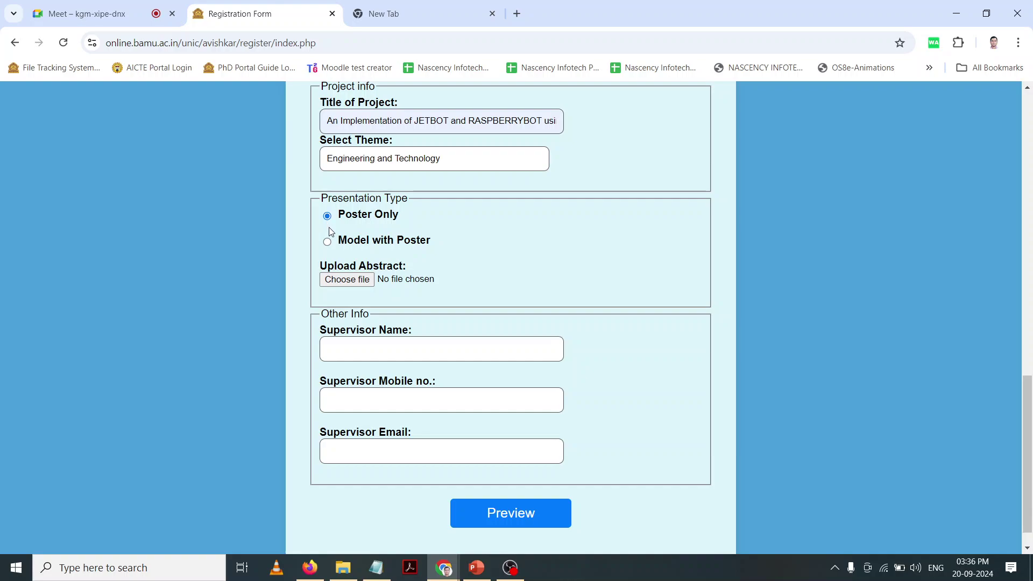
left_click(327, 241)
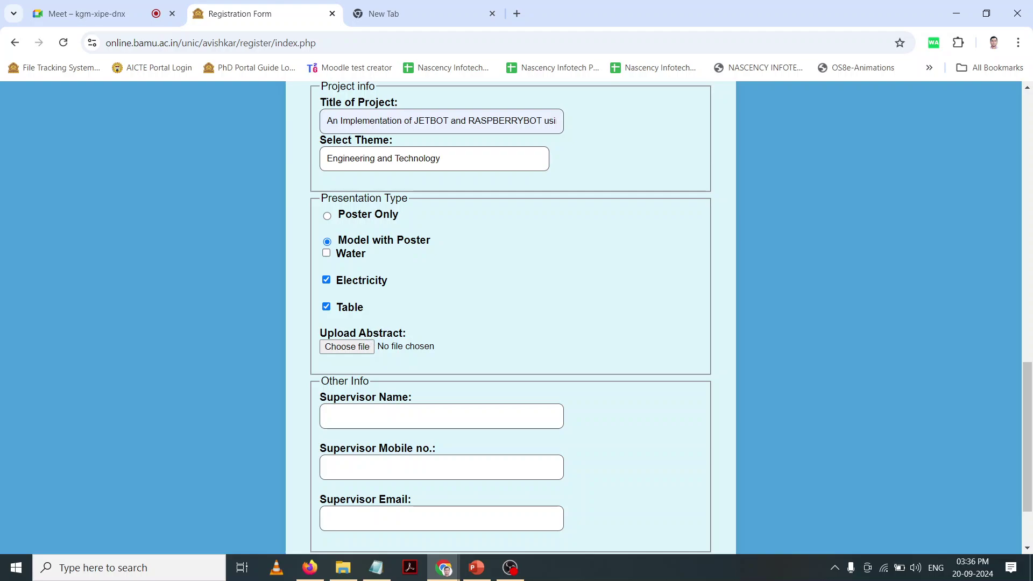
left_click(377, 13)
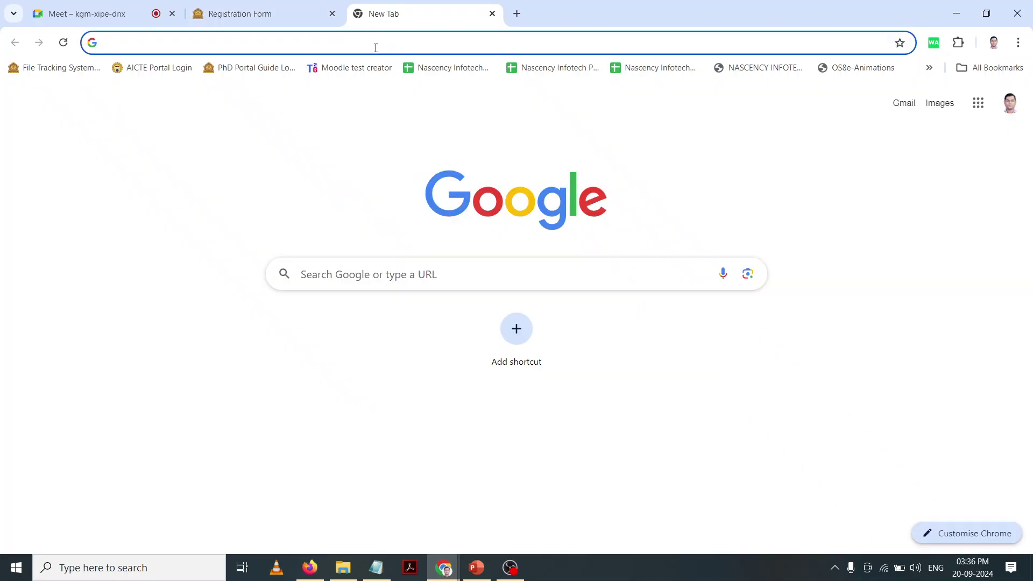
Step: Load web.whatsapp.com in the new tab from the 'web.' autocomplete
left_click(376, 48)
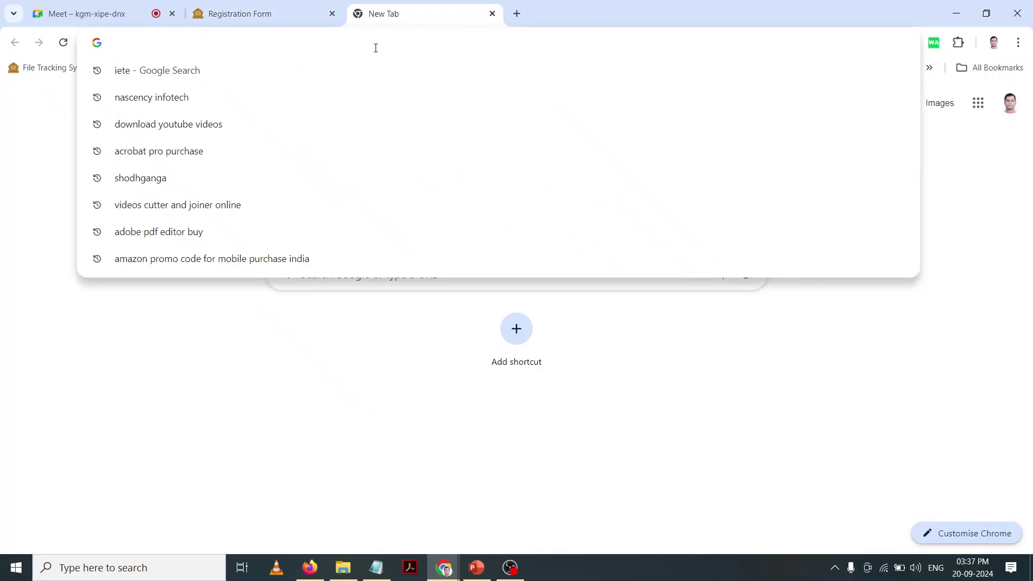
type("web.whatsapp.com")
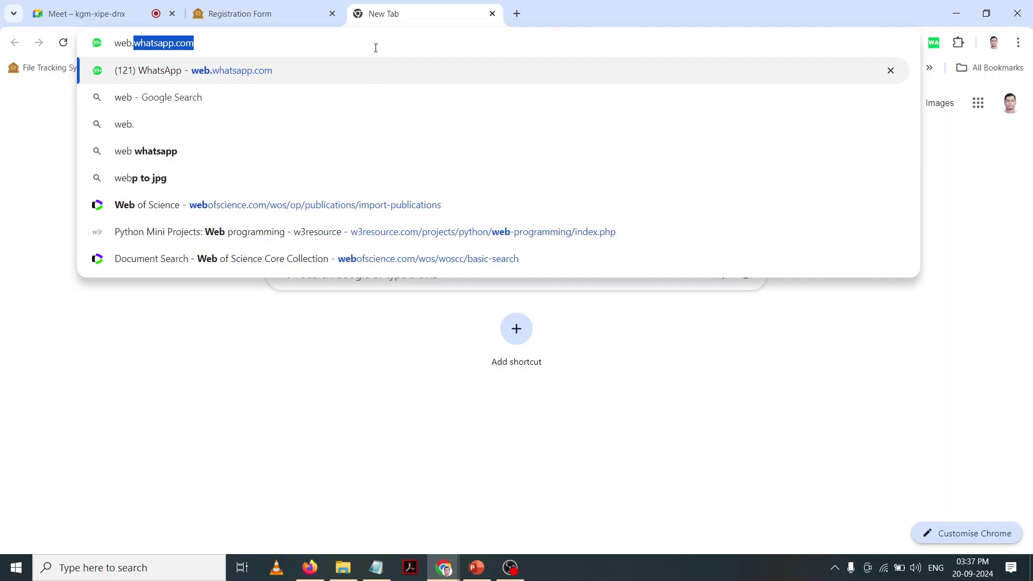
key("Return")
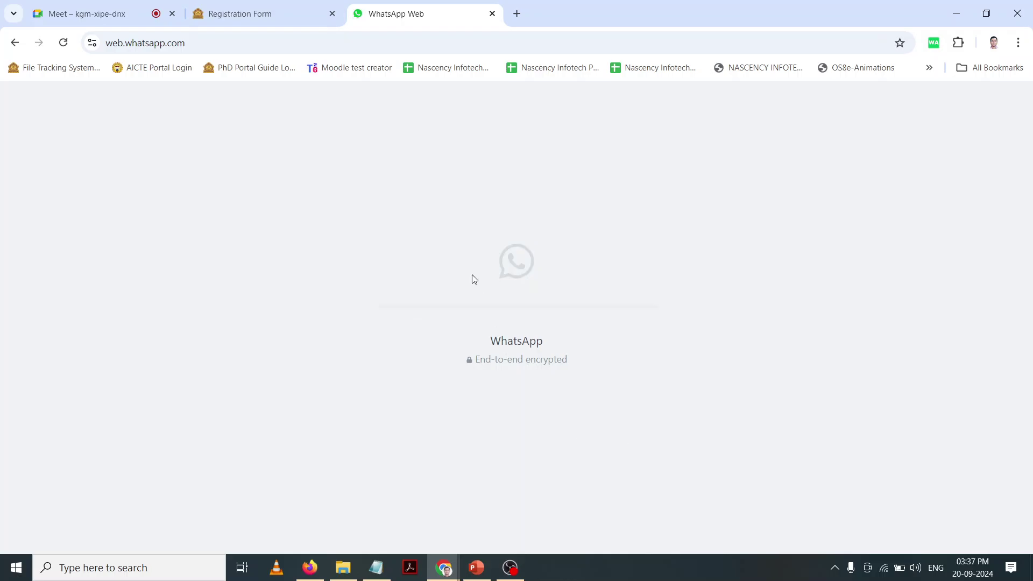
left_click(300, 36)
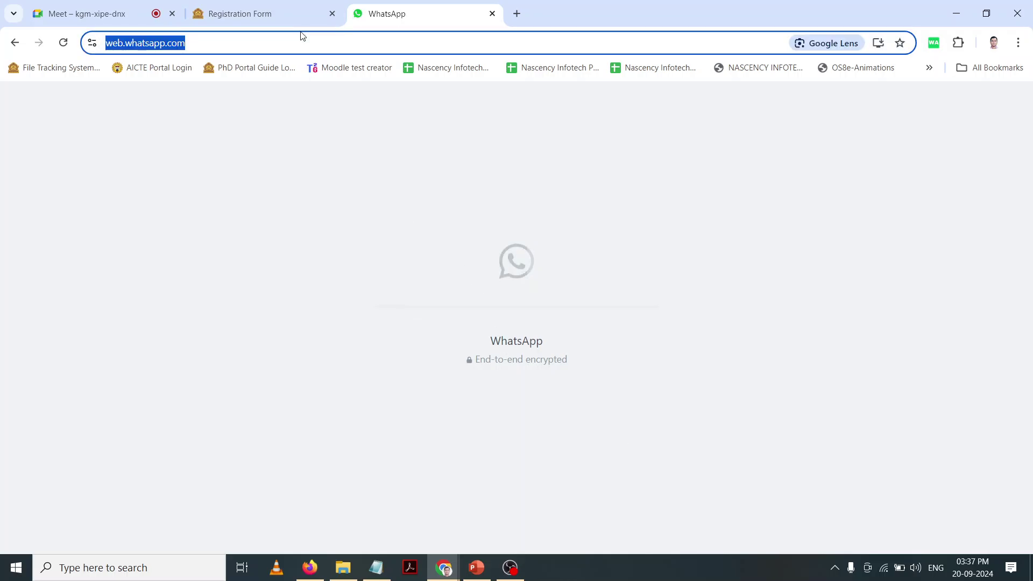
Step: Go to Gmail, open 'Regarding the Aavishkar 2024 updates' and follow its bamu.ac.in/Aavishkar.aspx link
type("gma")
key("Return")
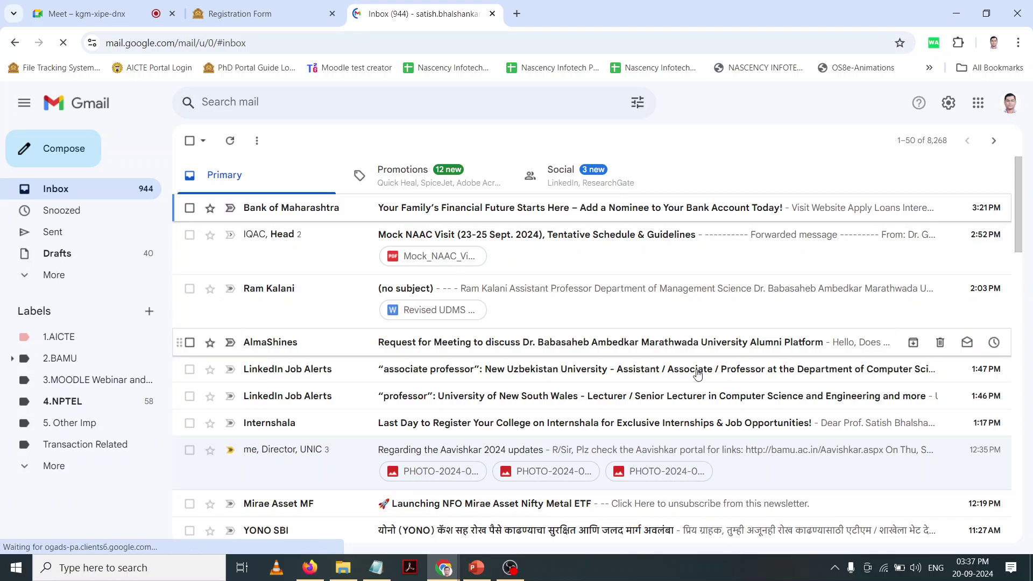
scroll(696, 368, "down", 4)
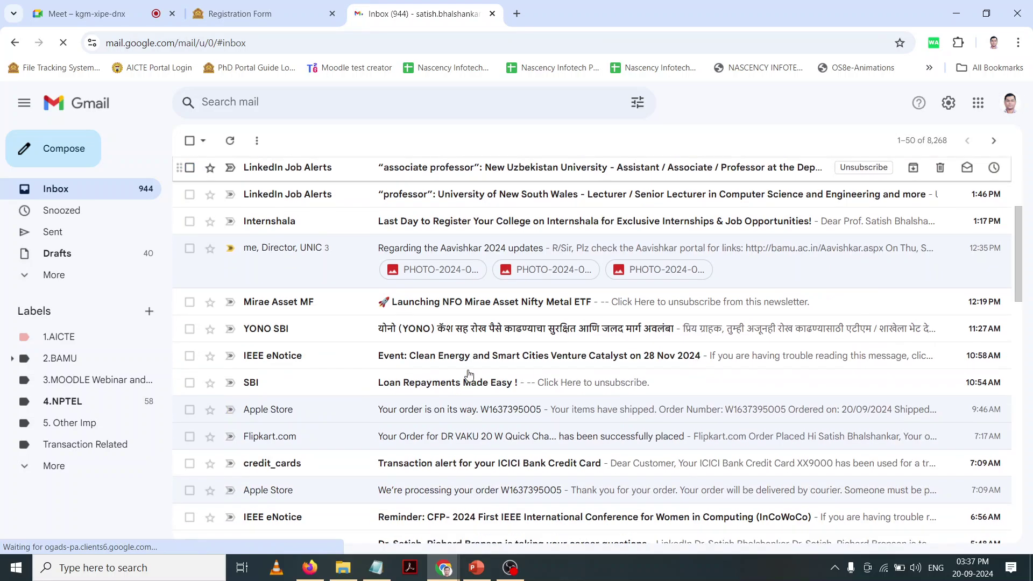
left_click(739, 260)
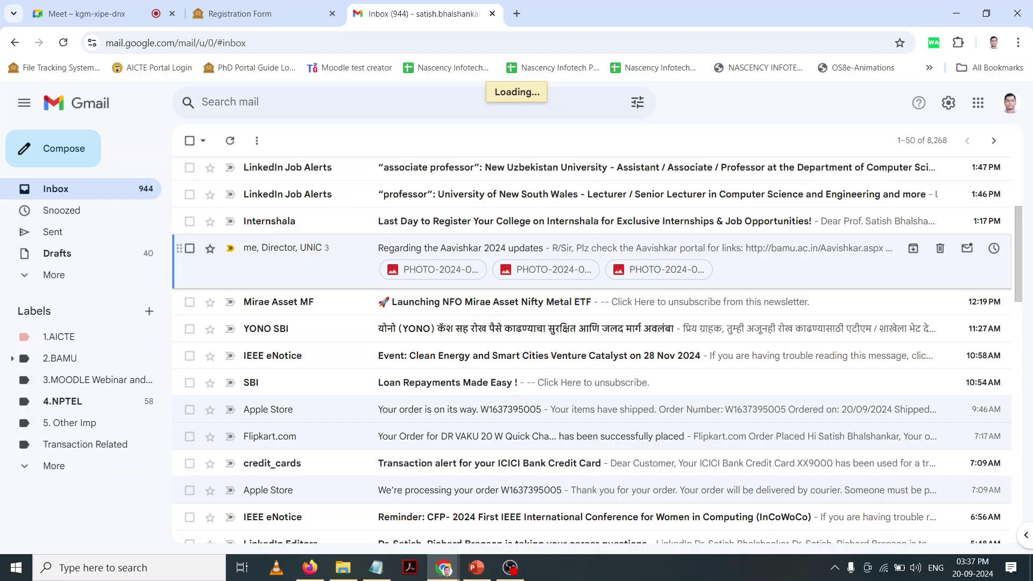
scroll(457, 309, "down", 1)
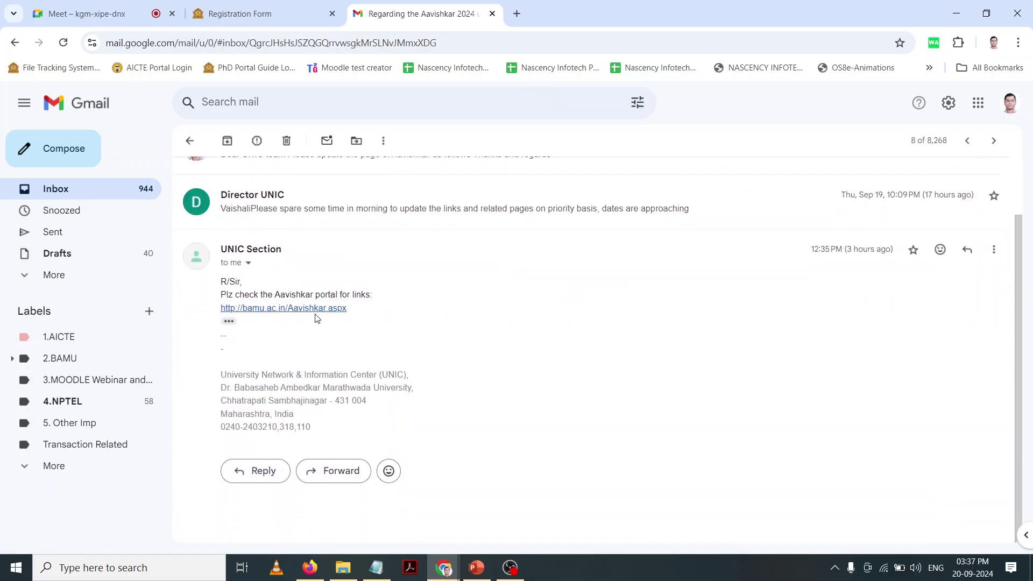
left_click(312, 310)
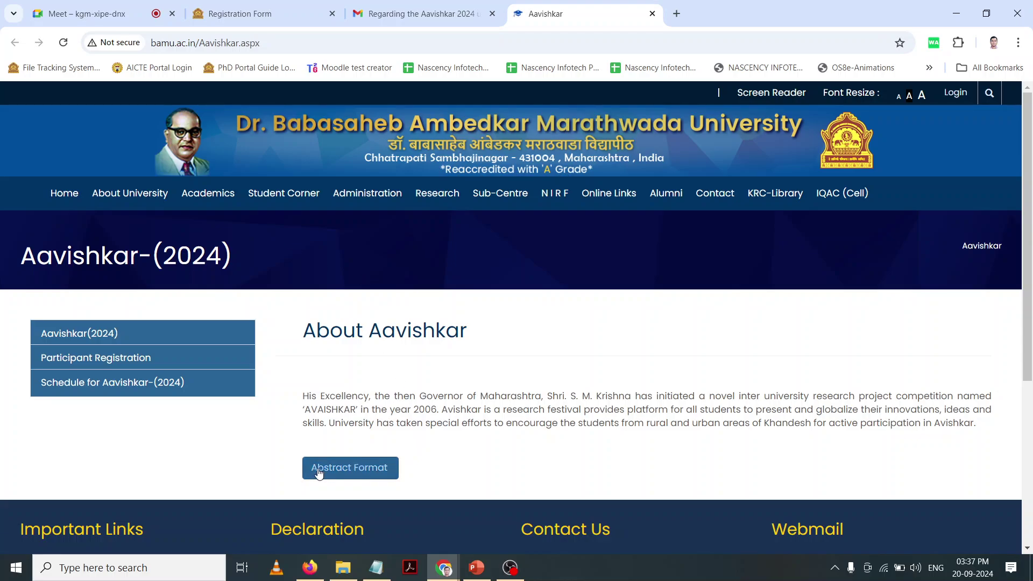
Step: Download Aavishkar-2023-Abstract-Format.docx, keep the blocked download, and open the file
left_click(336, 473)
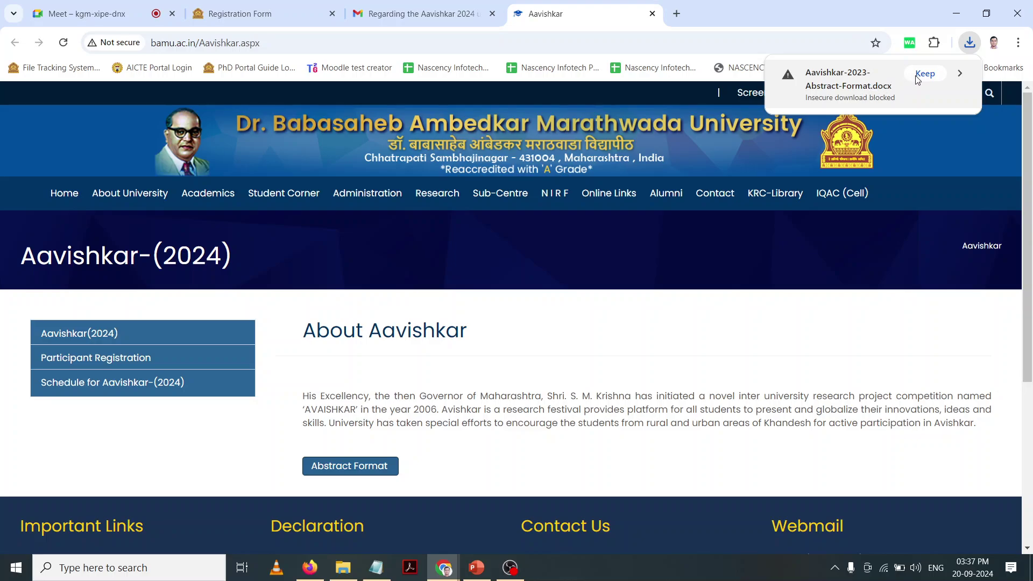
left_click(925, 75)
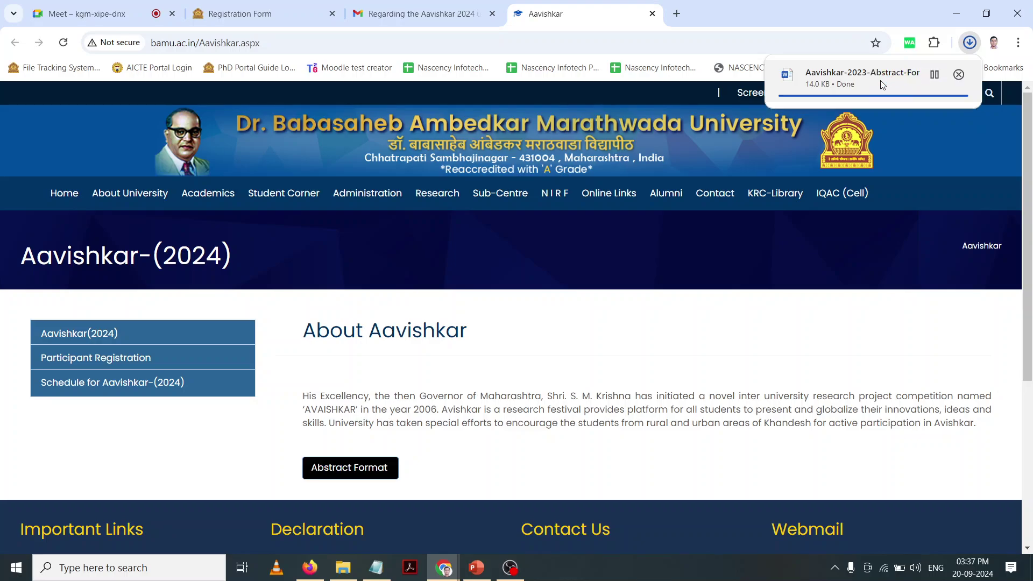
left_click(833, 76)
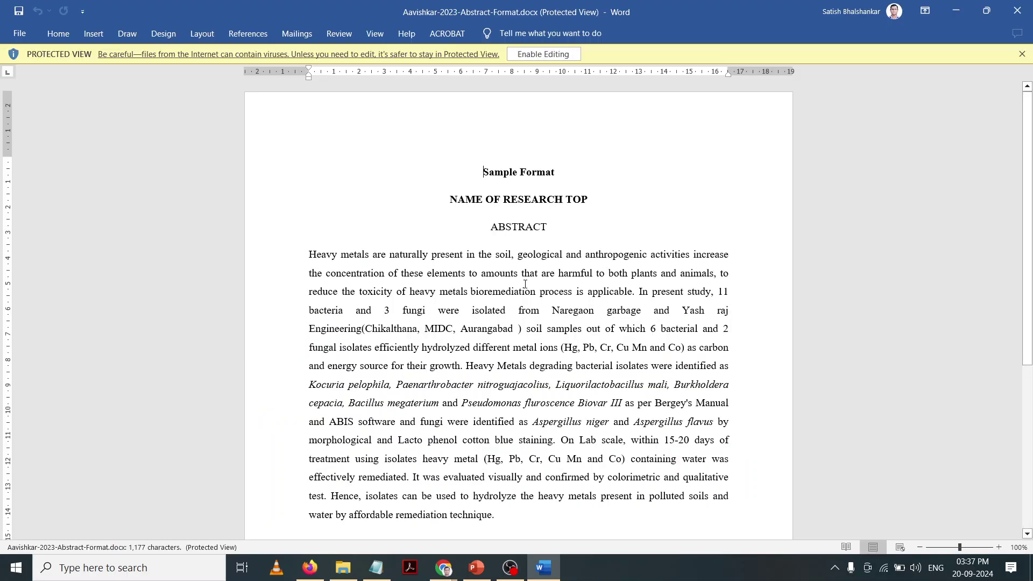
Step: Enable editing on the abstract format and scroll through the sample abstract to the KEYWORDS line
left_click(540, 53)
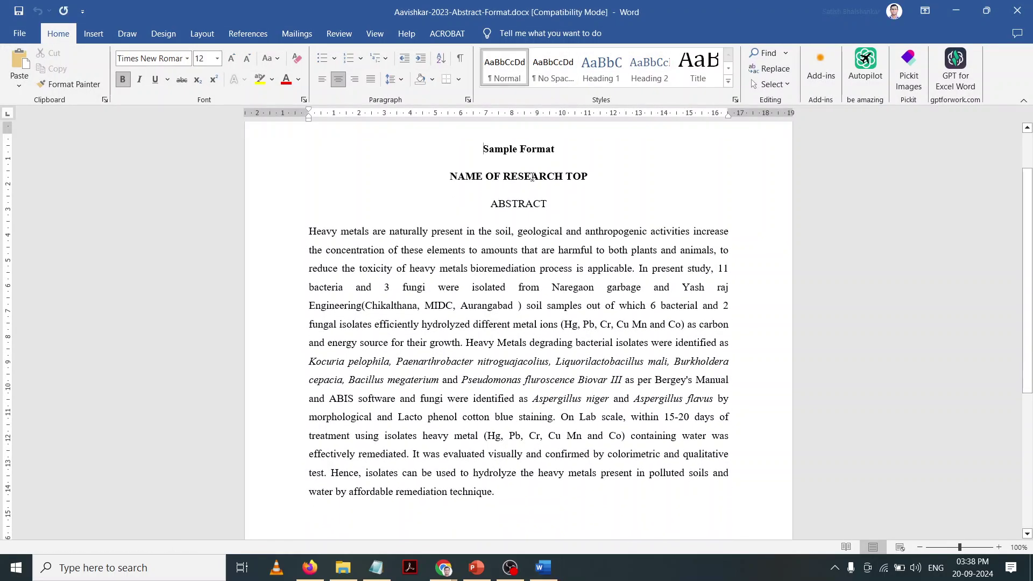
scroll(487, 283, "down", 3)
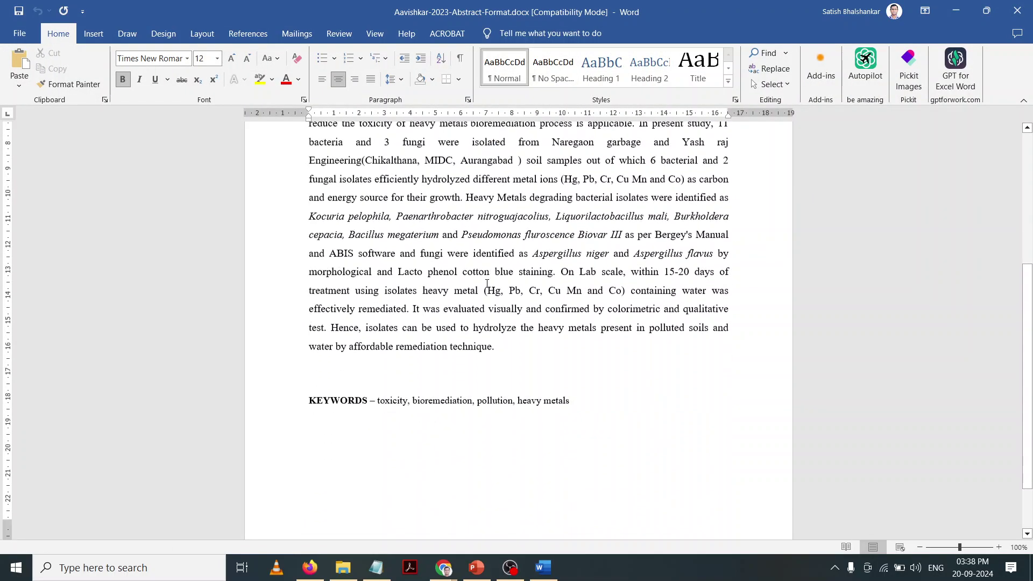
scroll(487, 283, "down", 2)
left_click(556, 376)
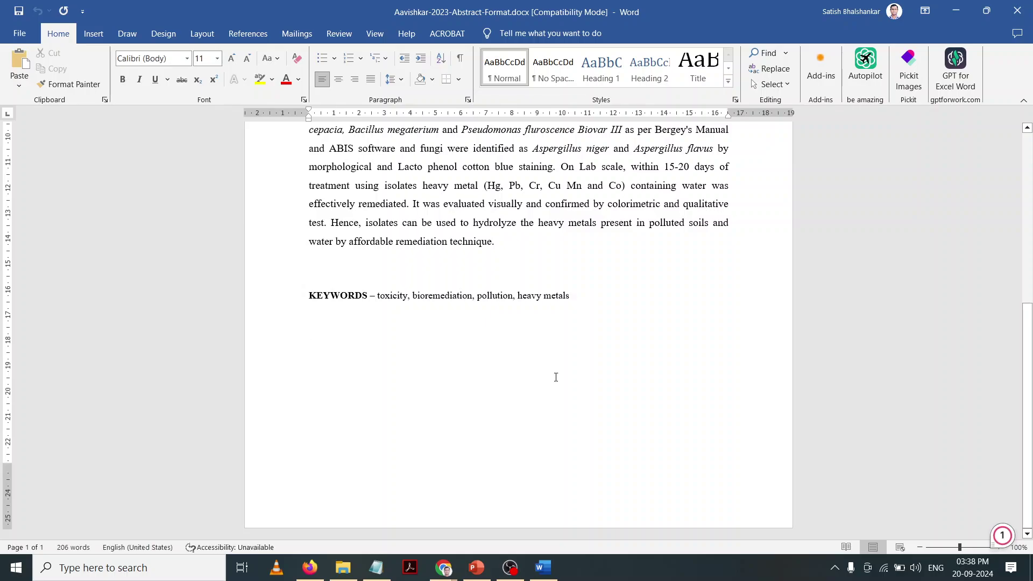
scroll(555, 376, "up", 5)
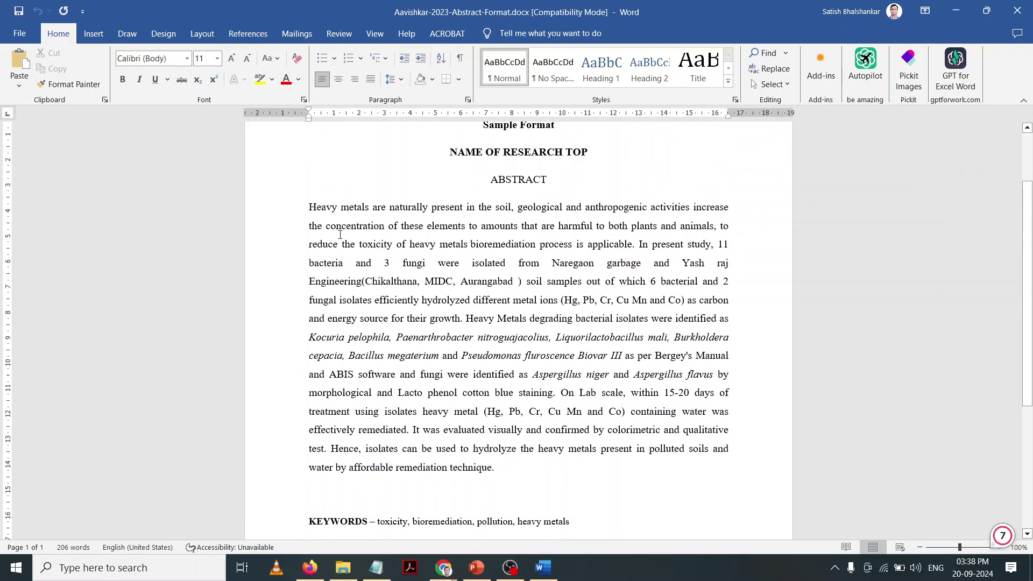
scroll(530, 431, "down", 2)
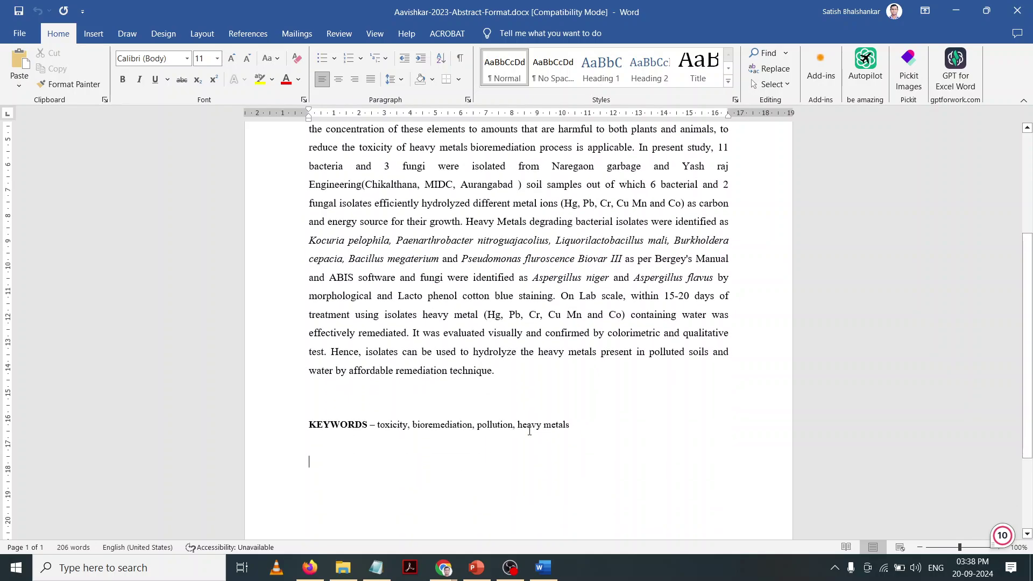
scroll(426, 433, "down", 2)
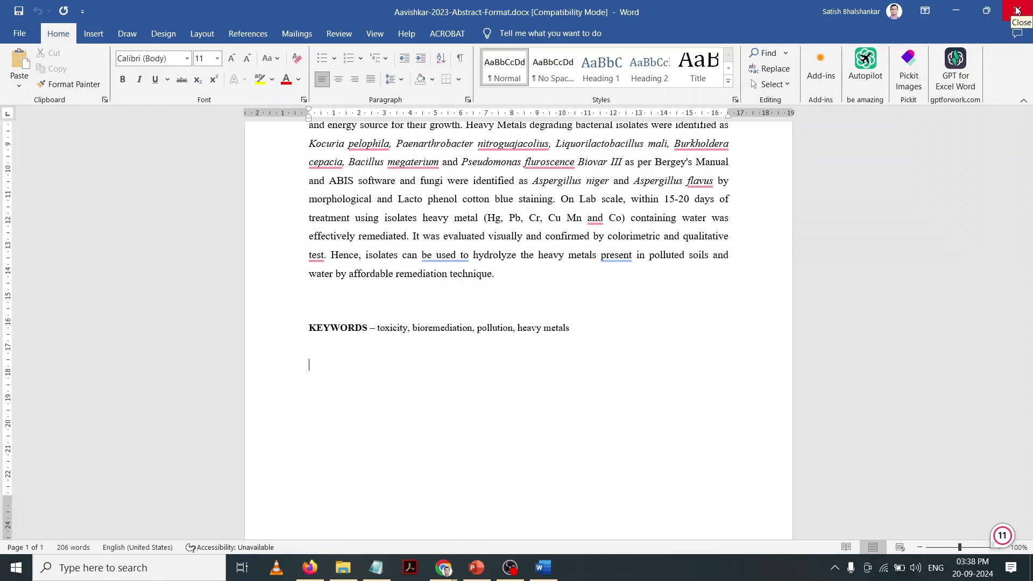
Step: Return to the registration form and open the abstract upload dialog on the Downloads folder
left_click(955, 11)
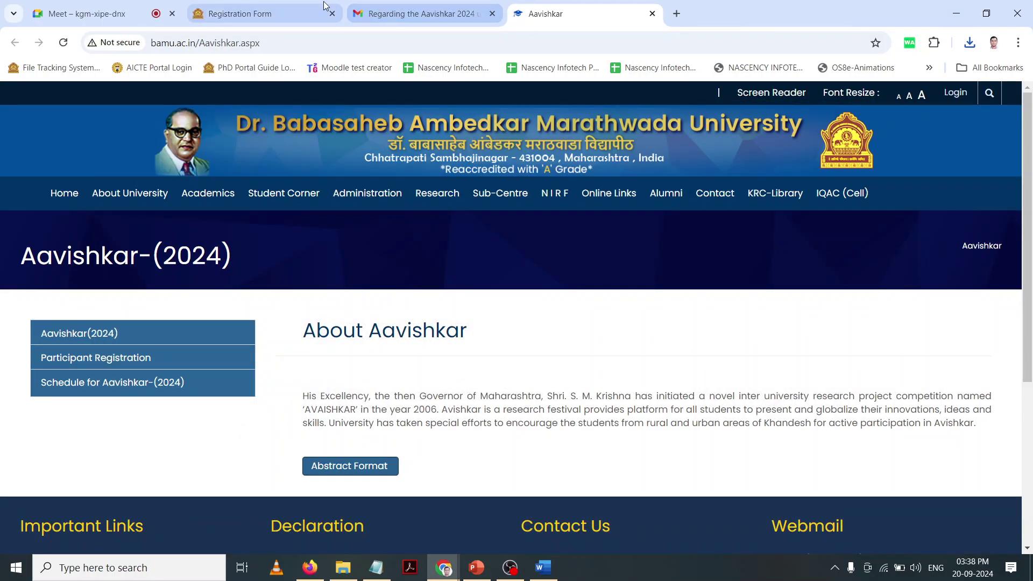
left_click(277, 7)
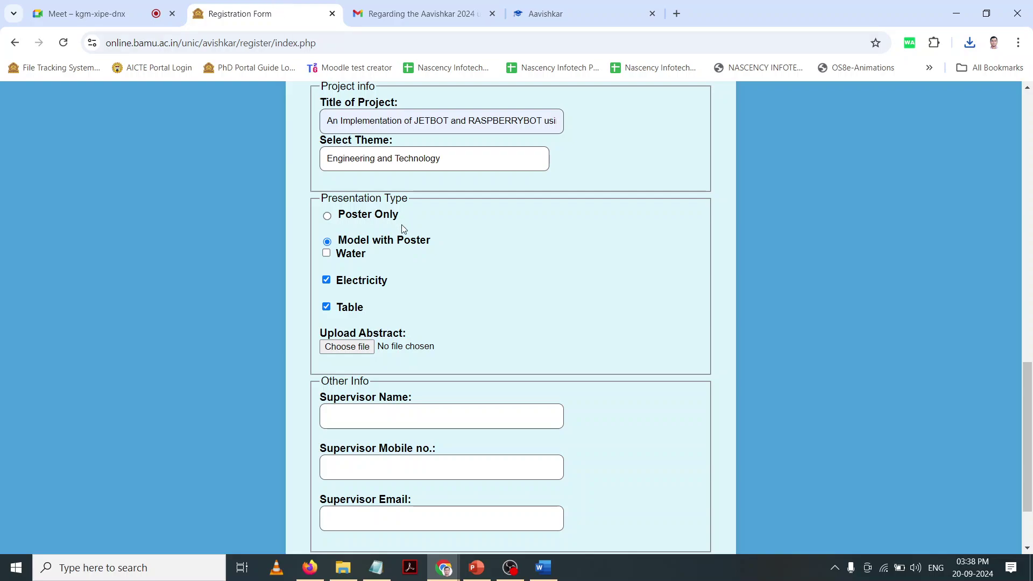
left_click(367, 347)
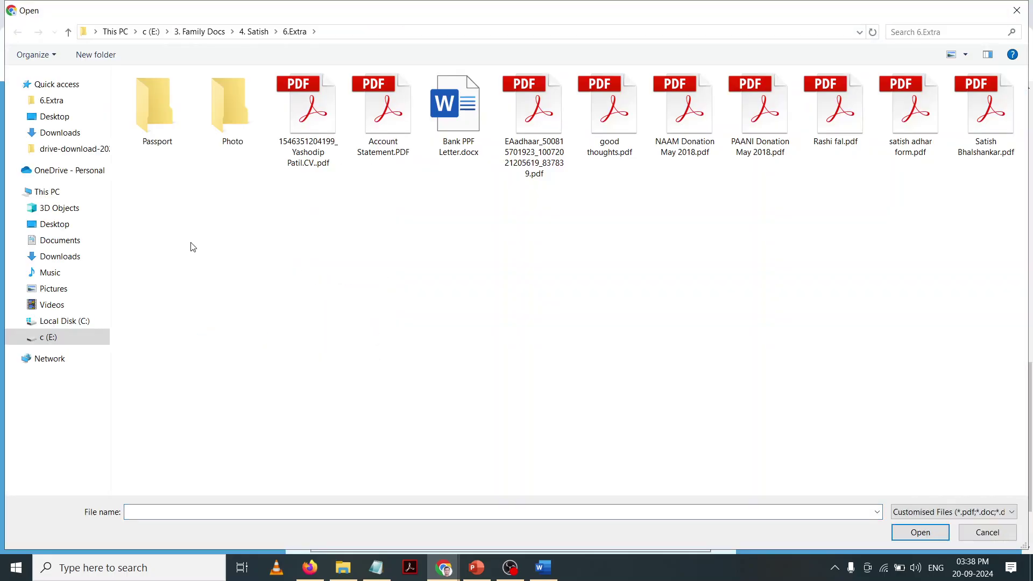
left_click(44, 137)
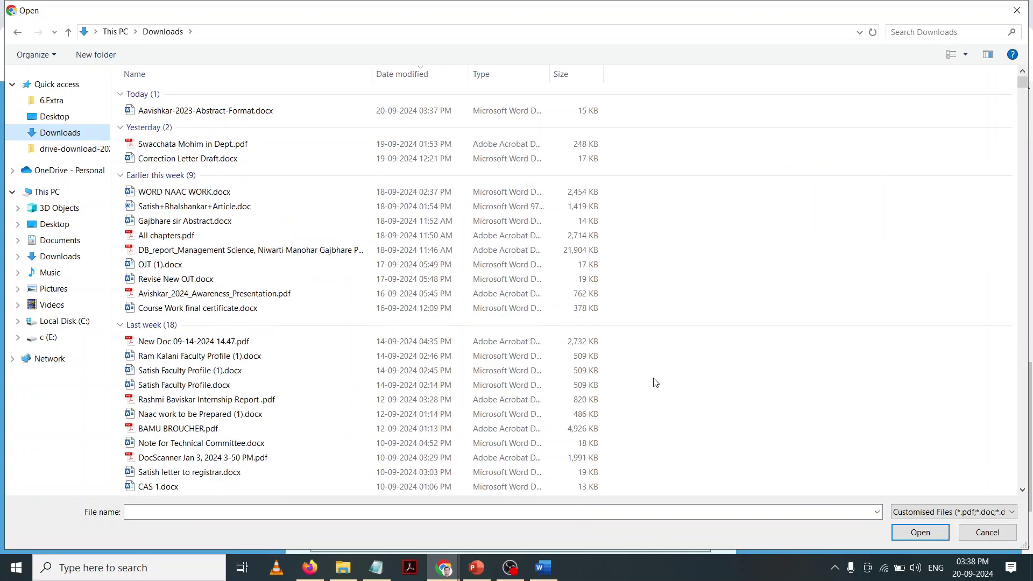
Step: Sort Downloads by type and attach CAS 1.pdf as the abstract
scroll(655, 382, "down", 5)
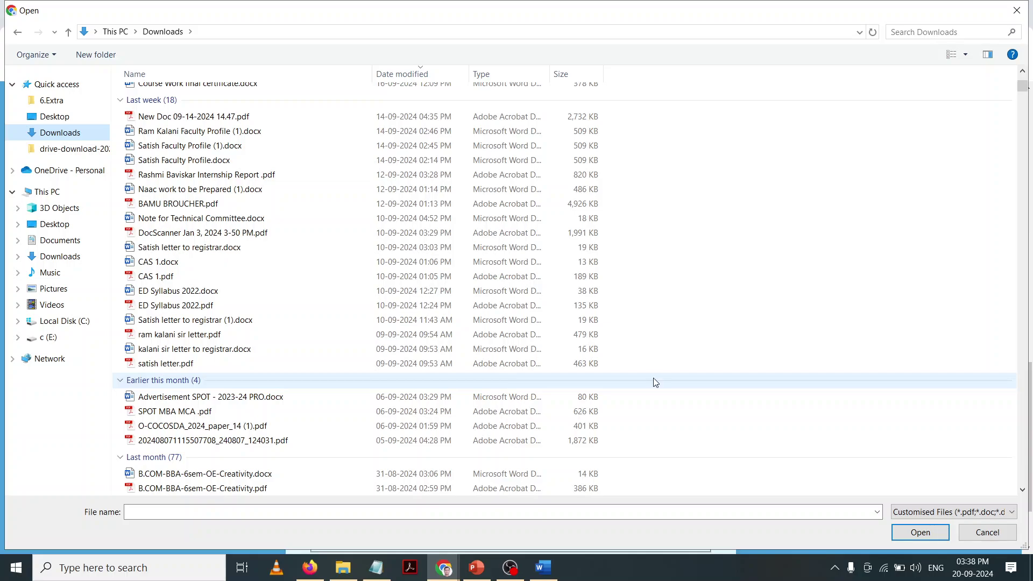
scroll(655, 382, "down", 3)
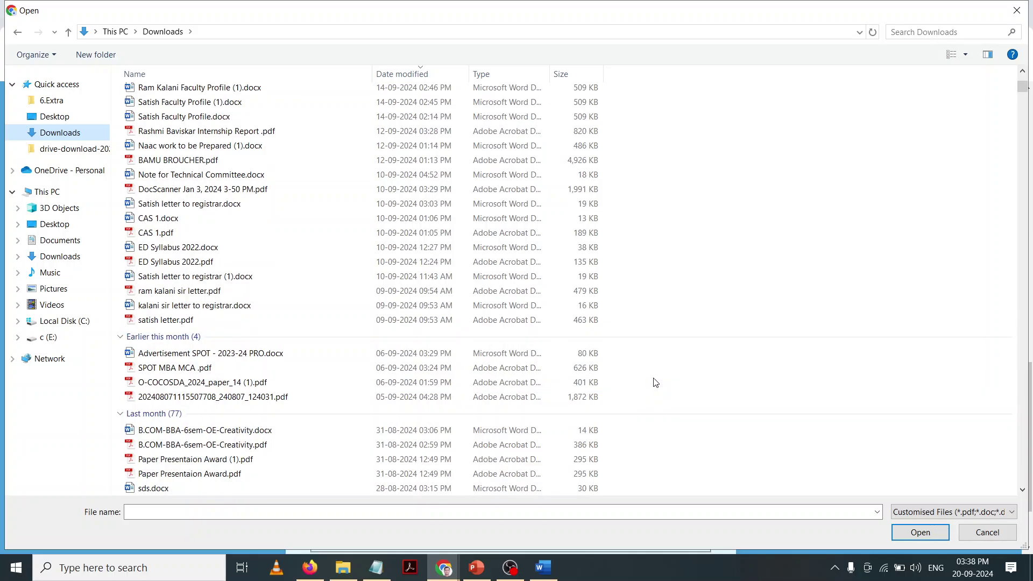
scroll(655, 382, "down", 2)
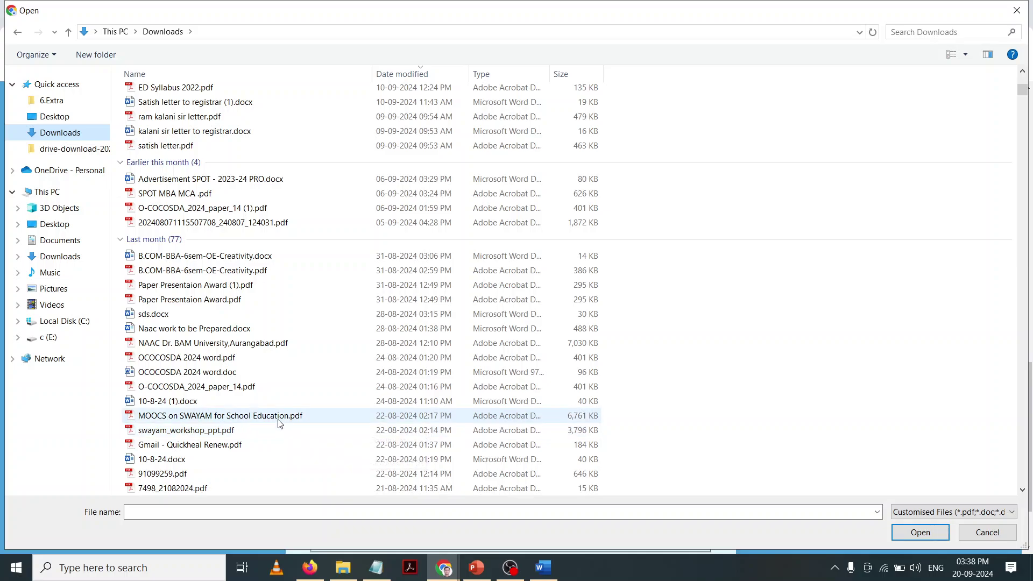
scroll(273, 416, "down", 1)
scroll(273, 416, "down", 3)
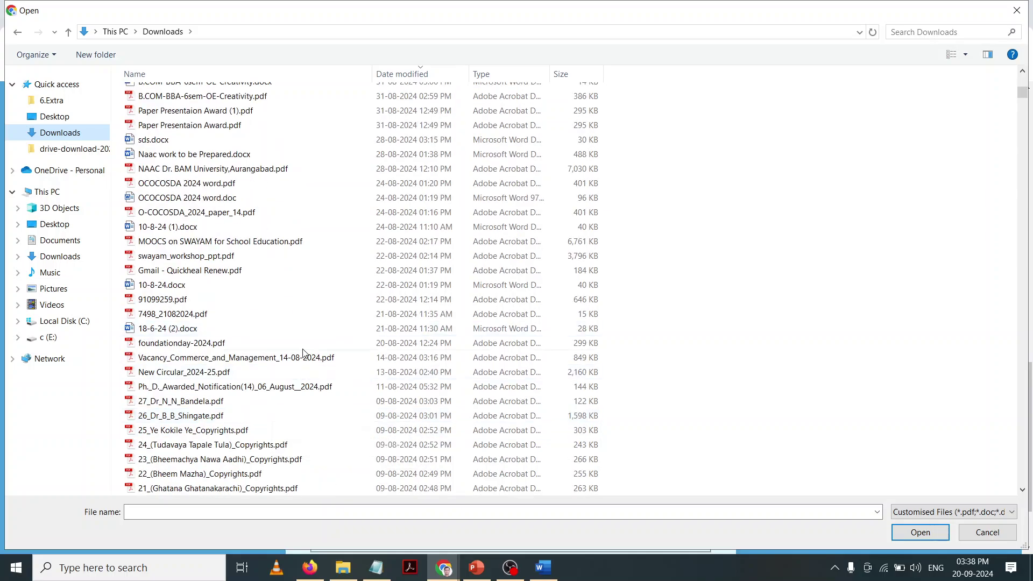
left_click(560, 73)
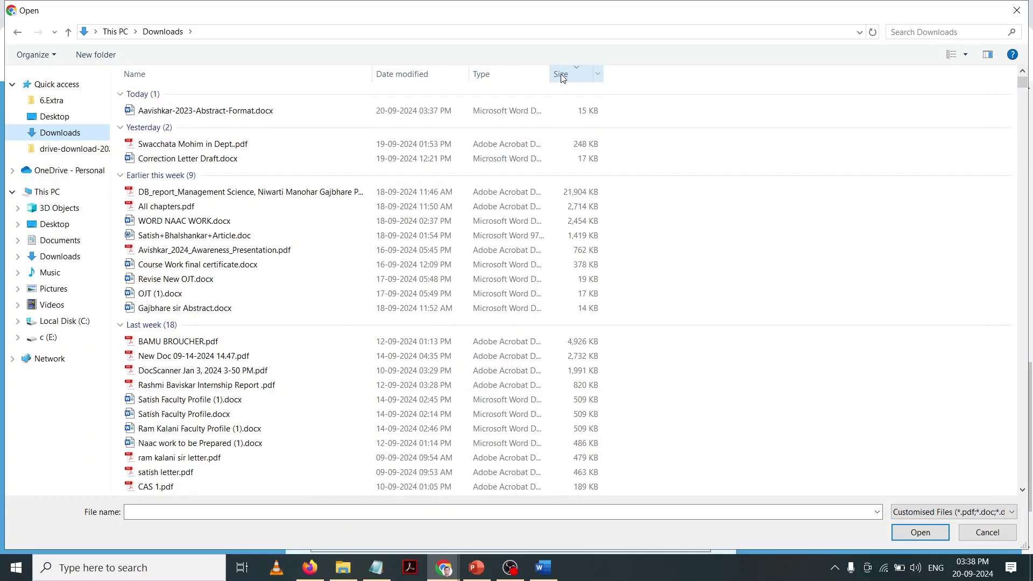
scroll(575, 207, "down", 5)
scroll(569, 200, "up", 7)
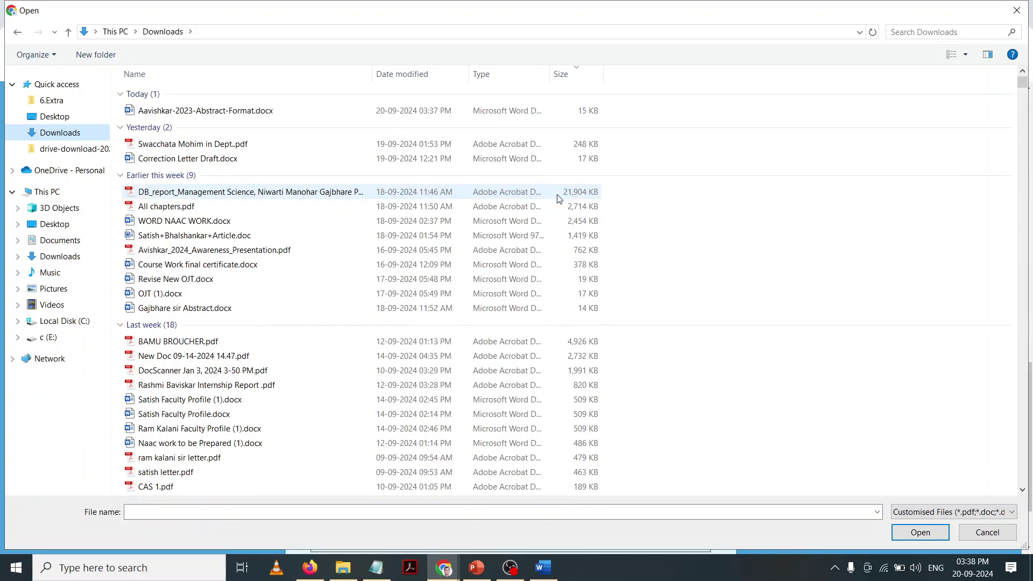
scroll(572, 243, "down", 7)
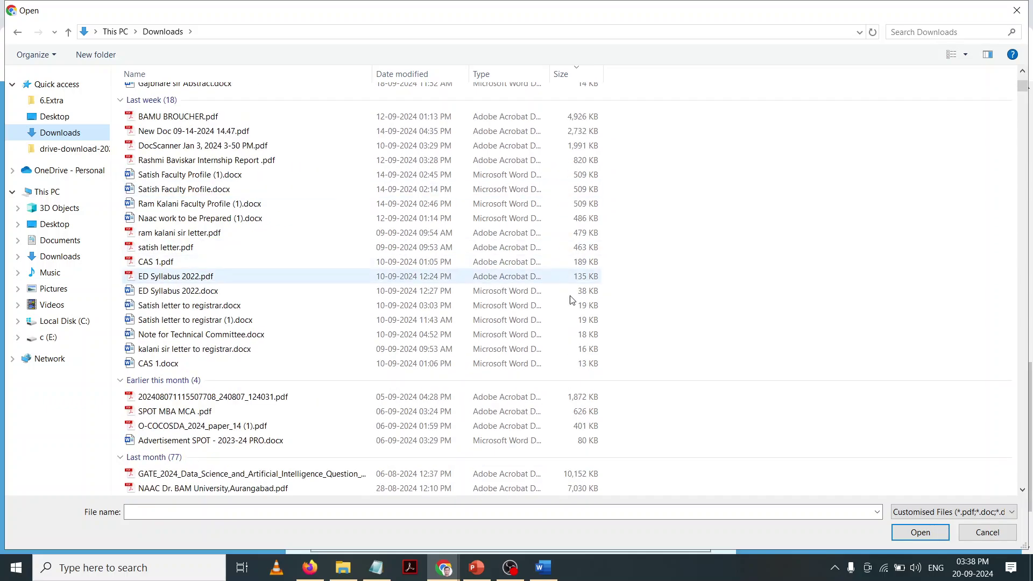
left_click(522, 76)
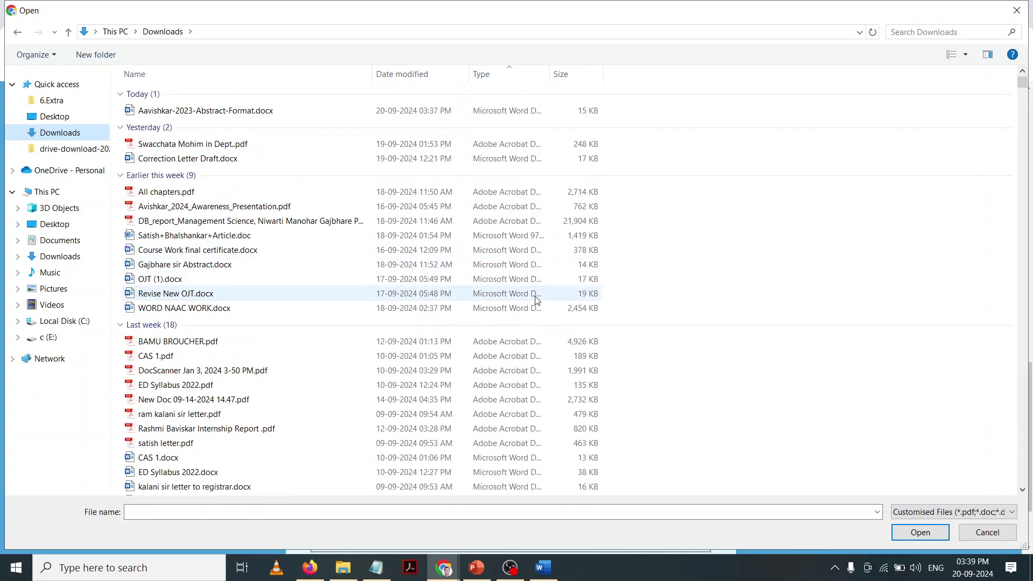
scroll(536, 300, "down", 3)
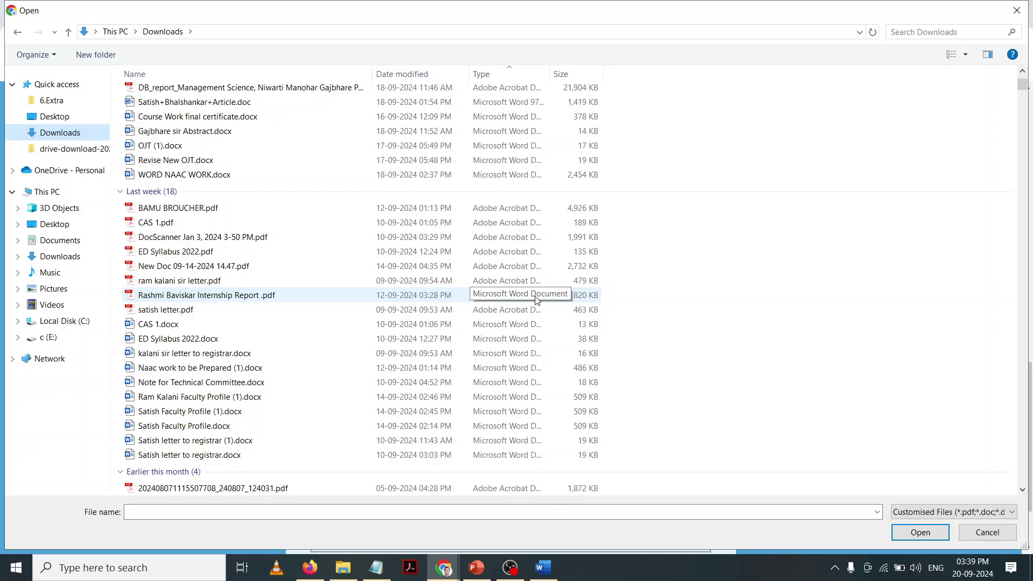
left_click(424, 222)
double_click(425, 222)
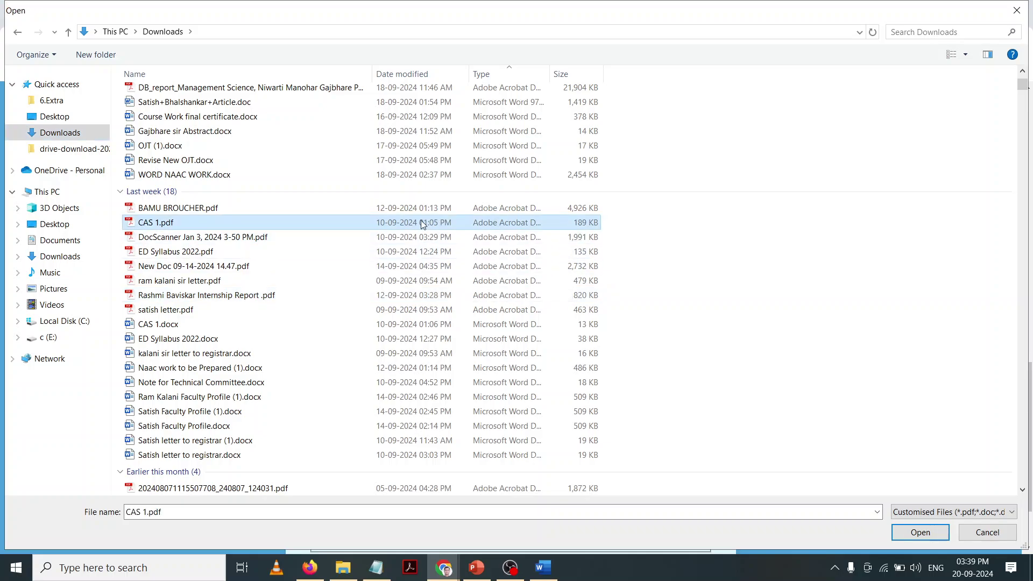
Step: Enter the supervisor's name, mobile number (fixing a mistyped entry) and e-mail address in Other Info
scroll(450, 299, "down", 1)
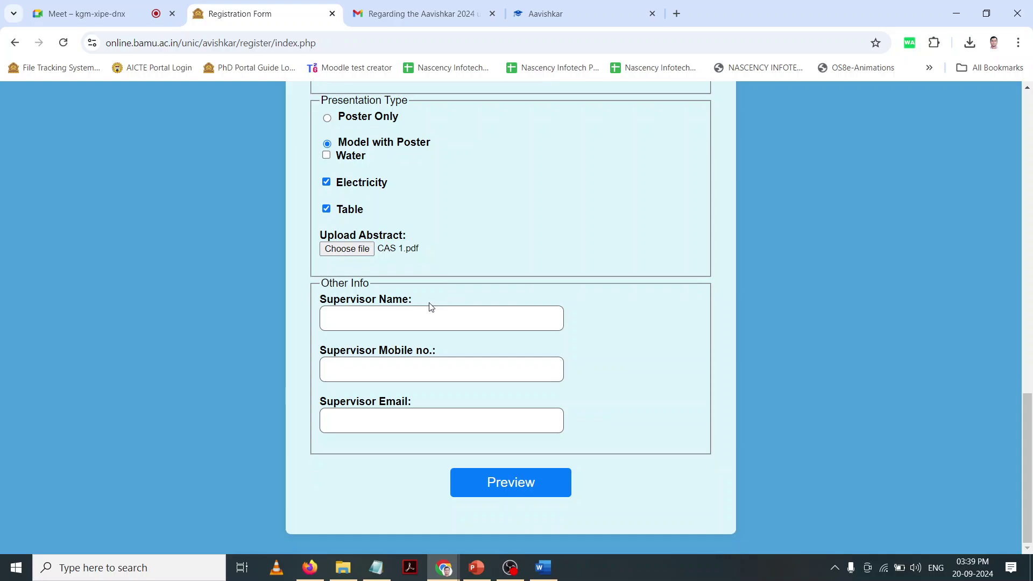
left_click(422, 312)
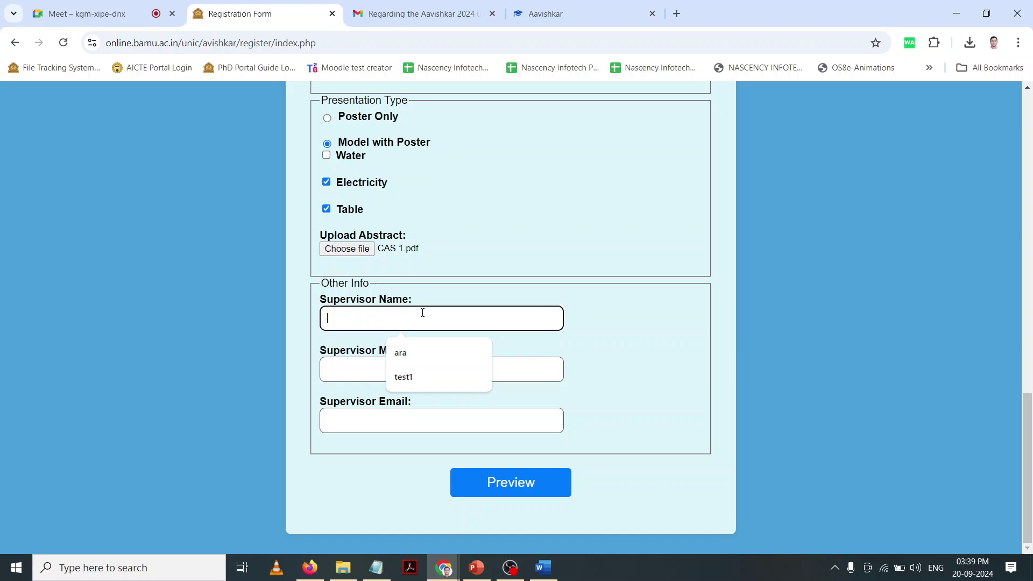
type("ABC")
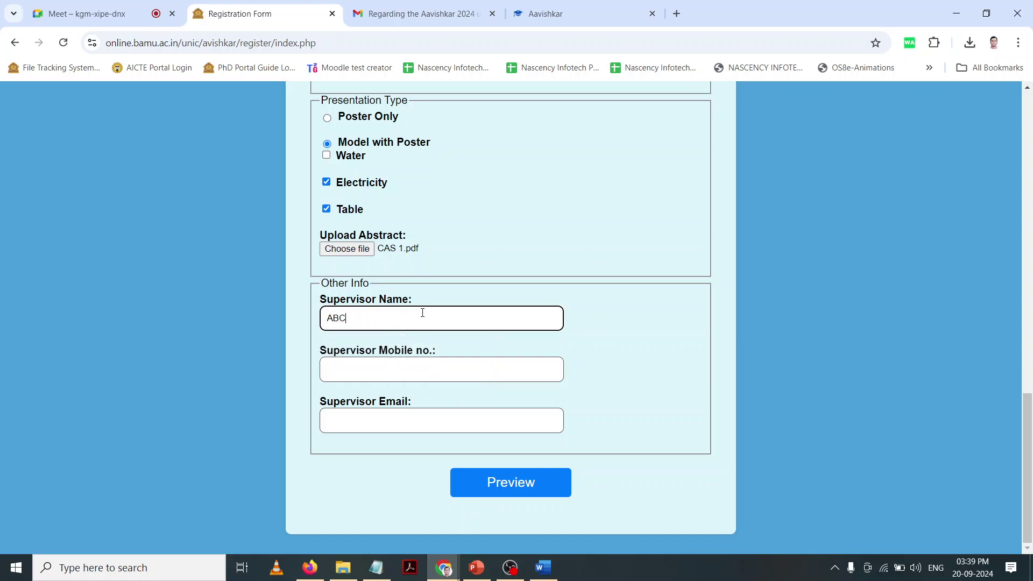
left_click(403, 370)
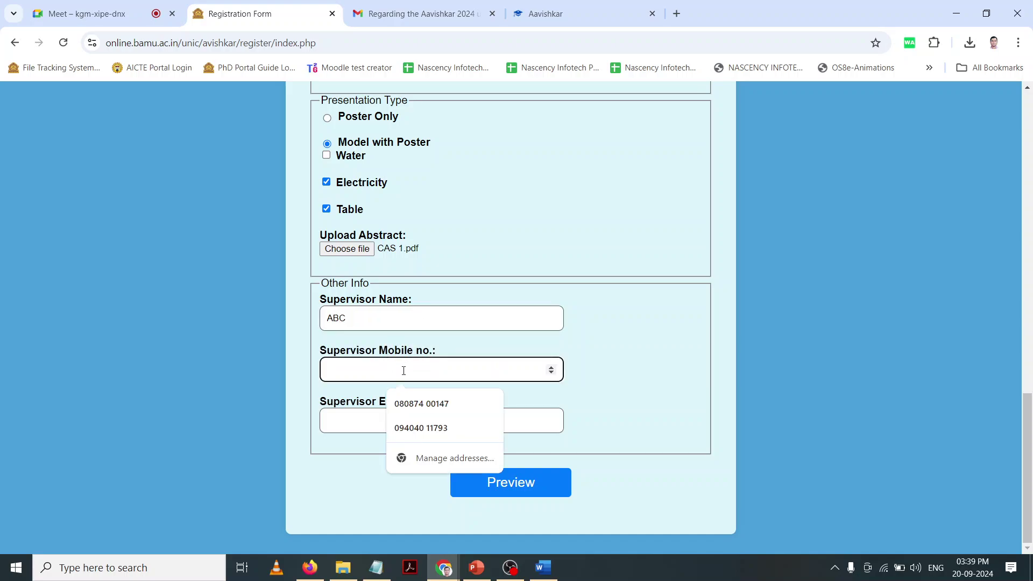
type("0808")
key("BackSpace")
key("BackSpace")
key("BackSpace")
key("BackSpace")
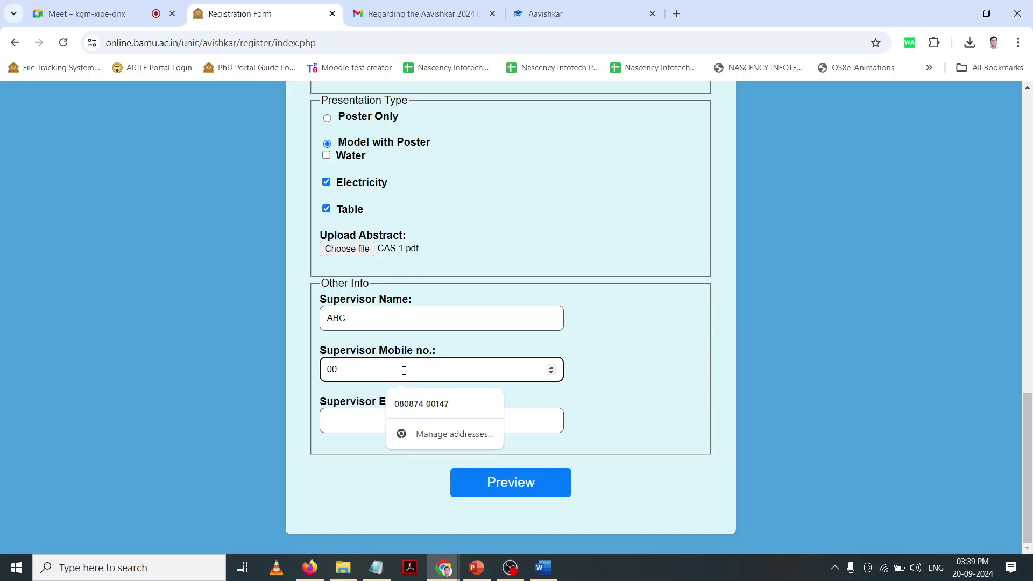
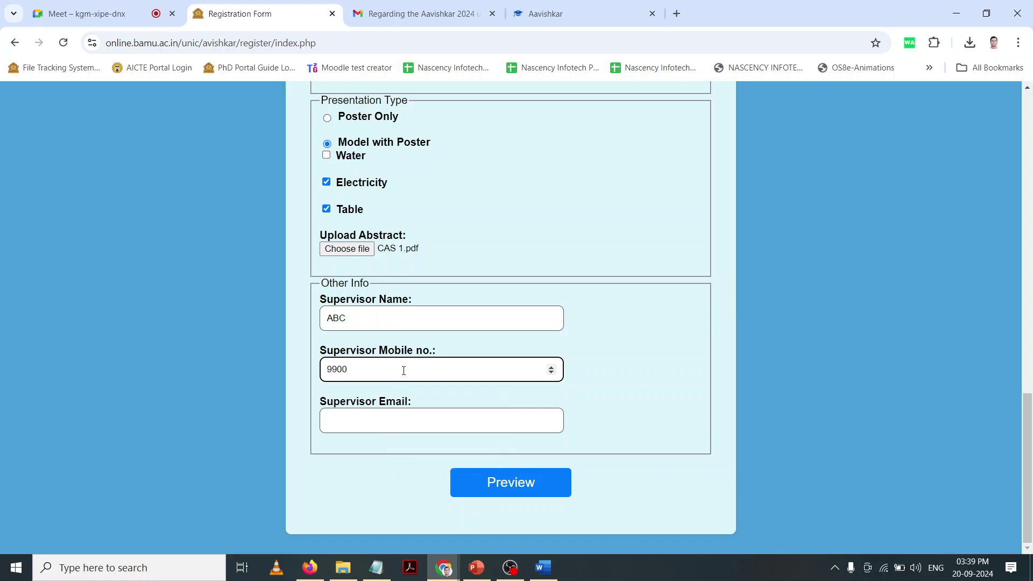
left_click(394, 410)
type("a")
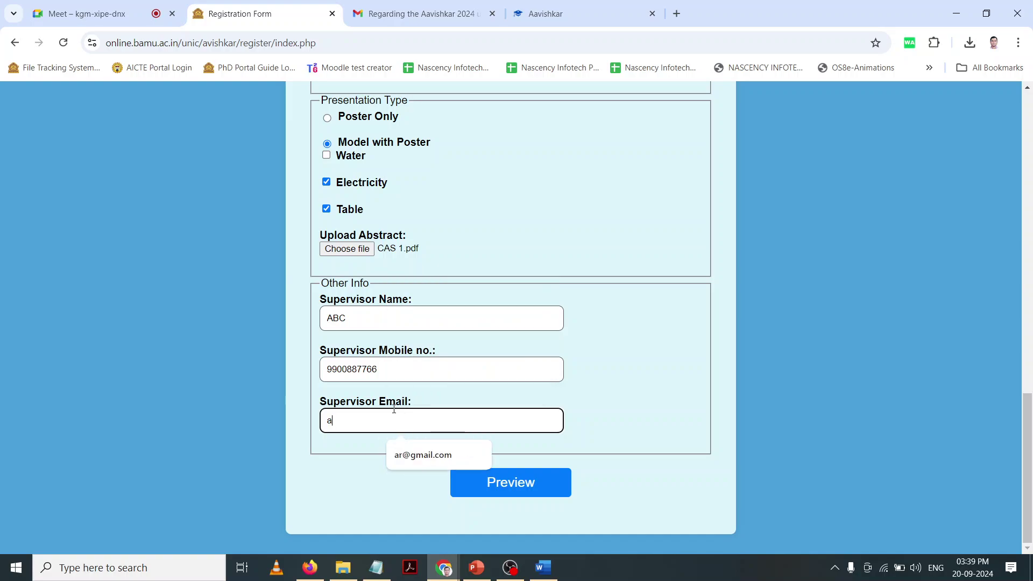
type("bc@gma")
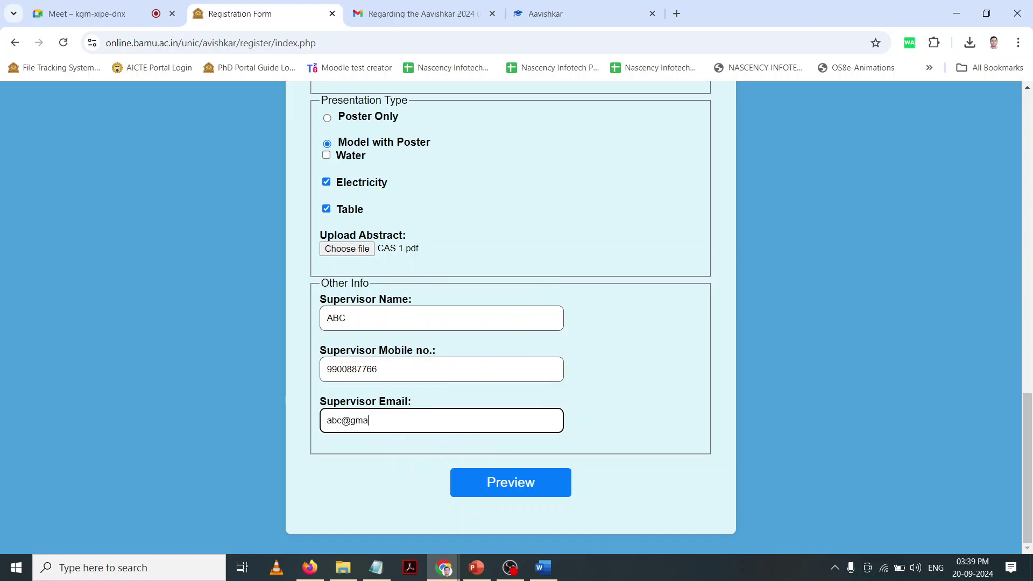
type("il.com")
Step: Preview the form data and scroll through it and the abstract to the reCAPTCHA and Submit button
left_click(517, 486)
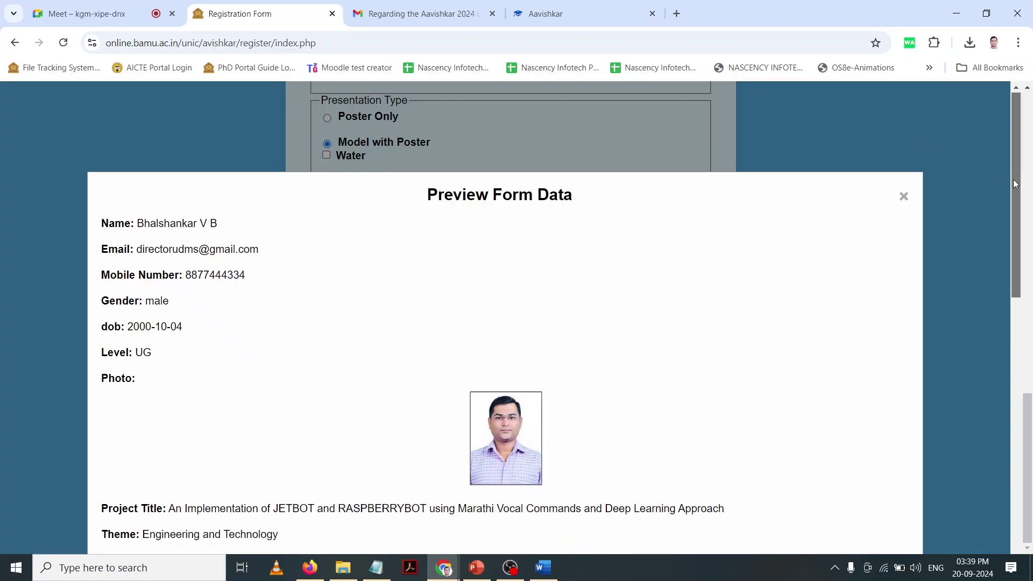
left_click_drag(1011, 179, 1017, 325)
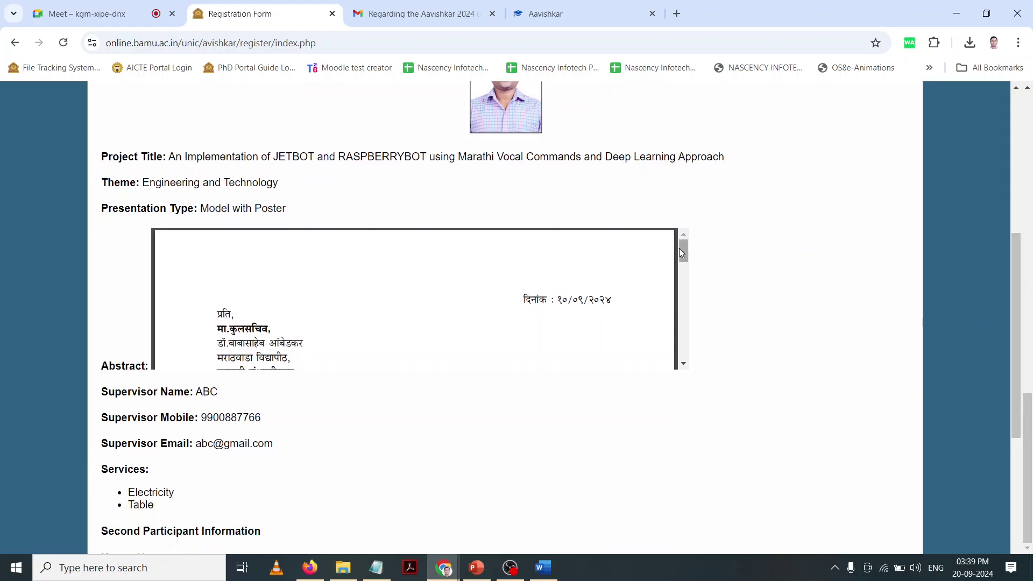
left_click_drag(680, 251, 693, 391)
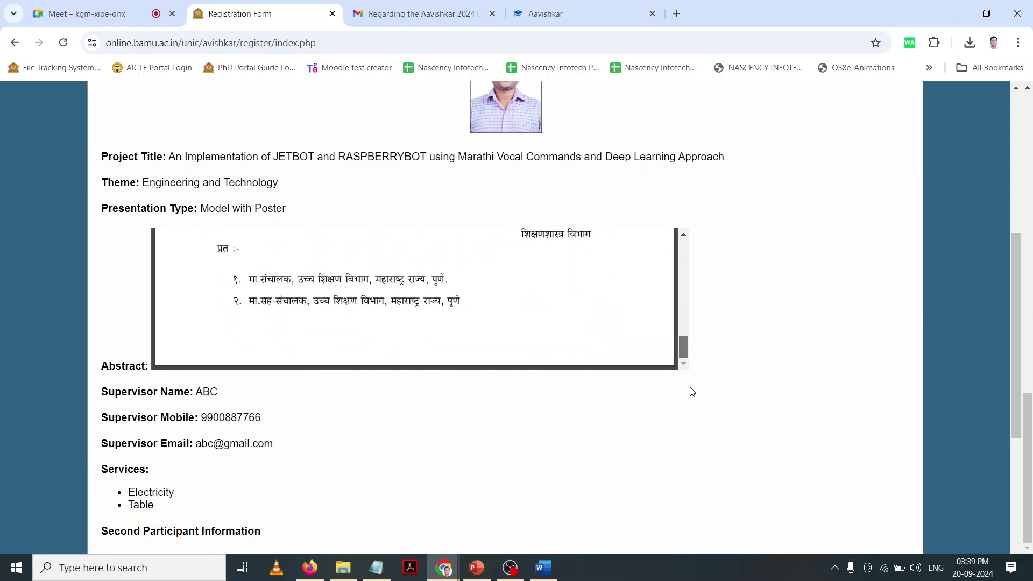
scroll(826, 319, "down", 5)
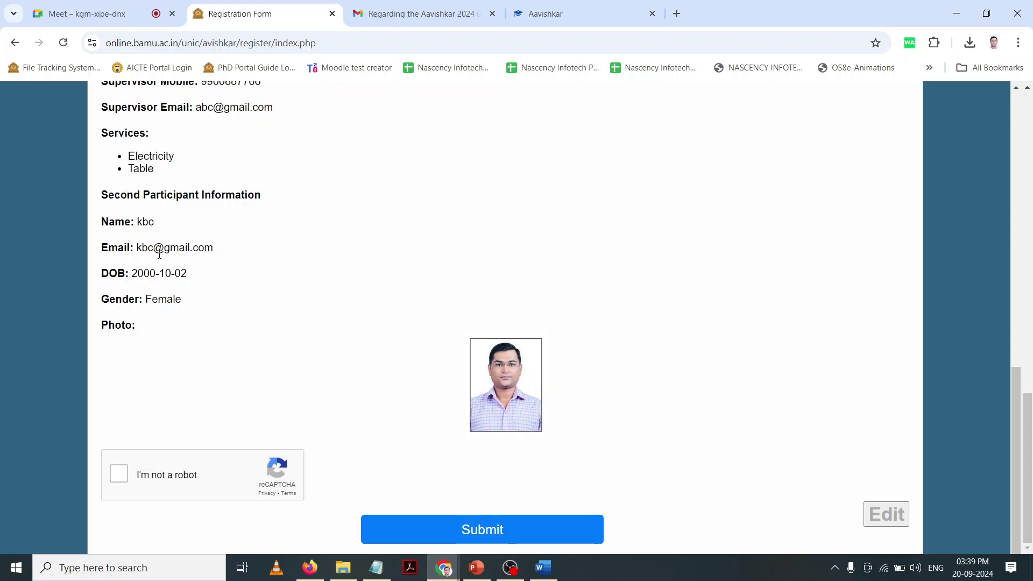
scroll(439, 371, "down", 1)
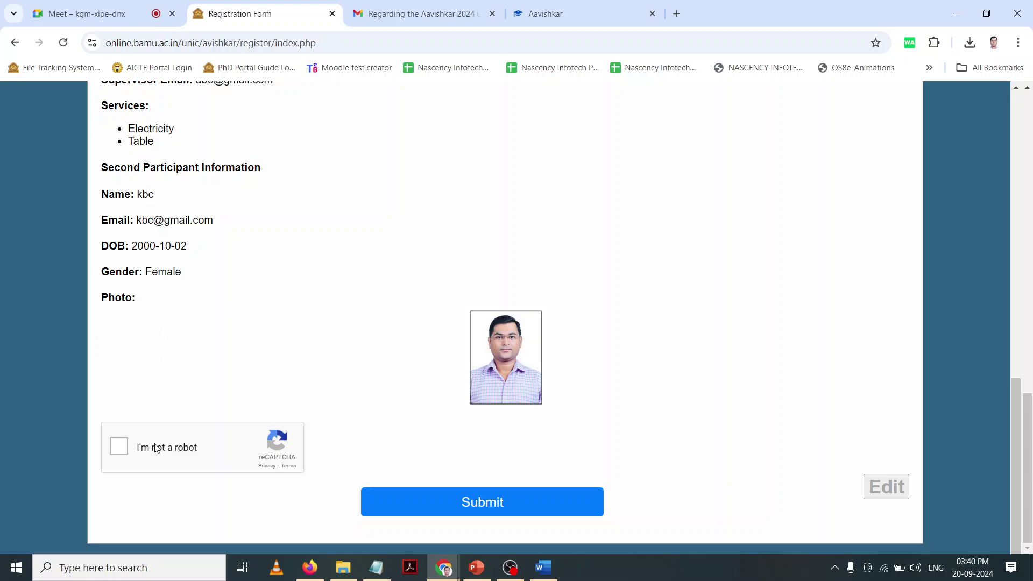
Step: Pass the reCAPTCHA check, submit the registration and dismiss the 'Registration successful' alert
left_click(119, 447)
left_click(490, 506)
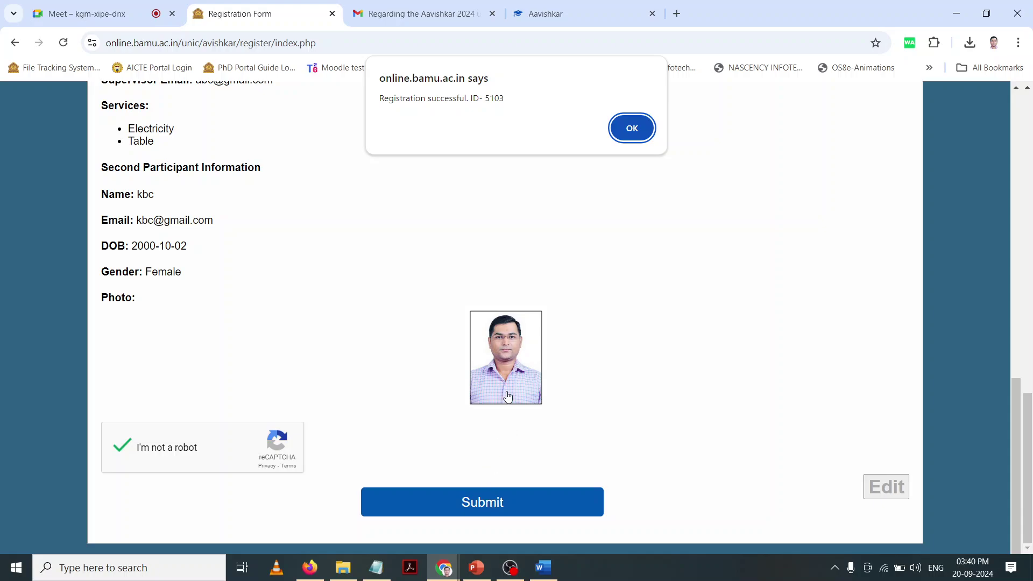
left_click(628, 128)
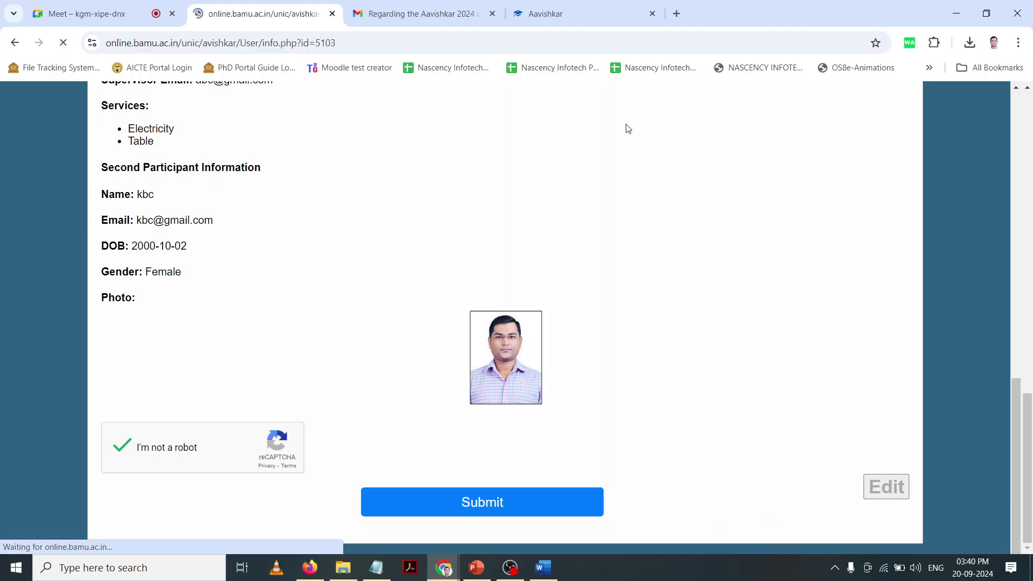
Step: Highlight the form's team size of two, Mode of Presentation, and facilities Electricity and Table
scroll(700, 209, "down", 2)
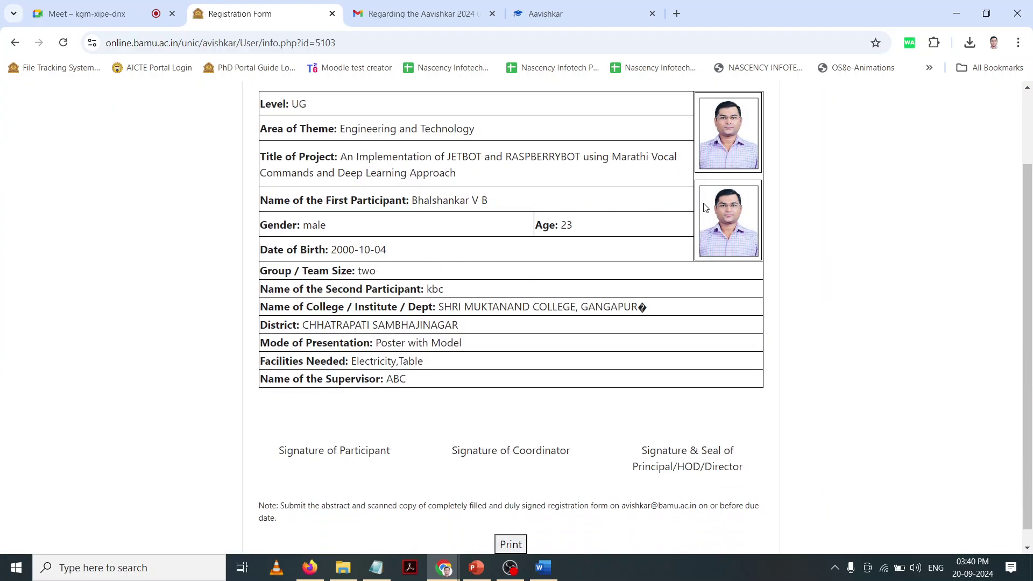
scroll(703, 203, "up", 2)
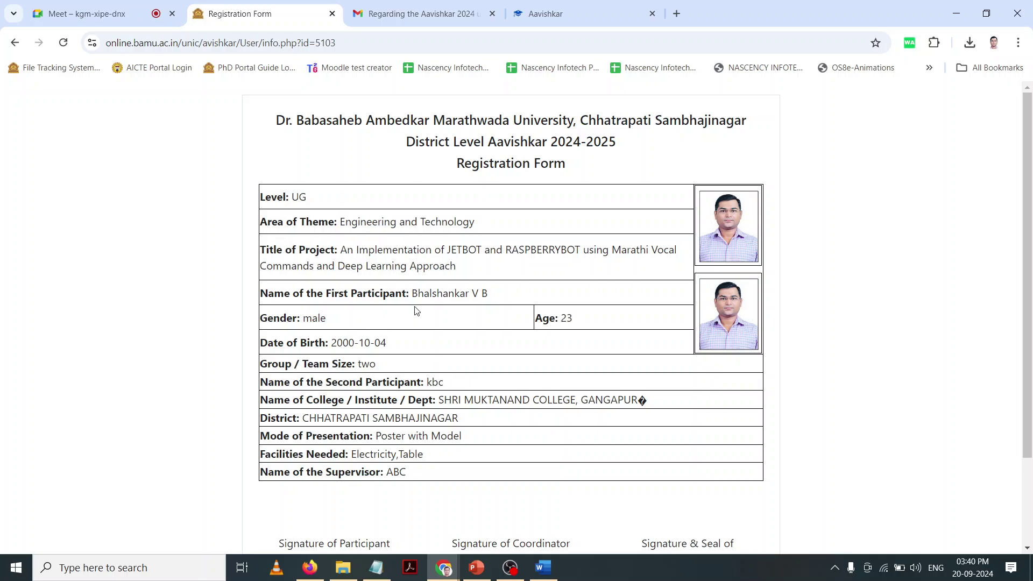
scroll(378, 294, "down", 1)
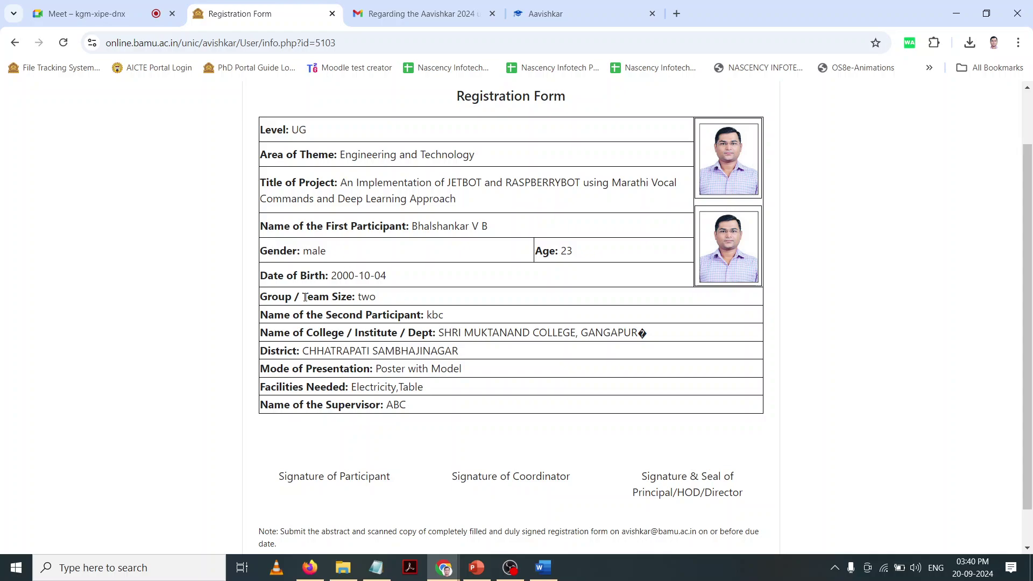
left_click_drag(305, 298, 387, 304)
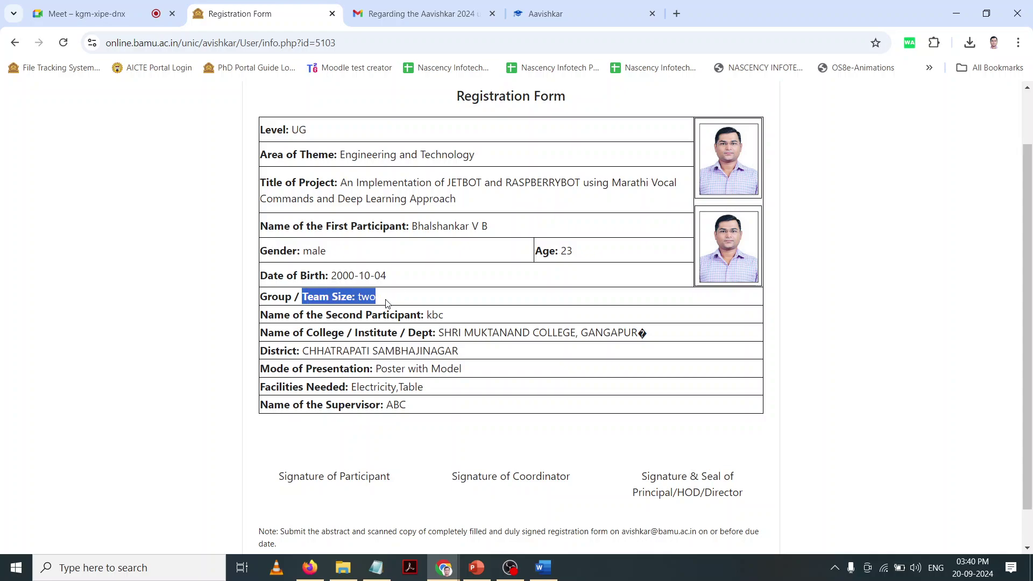
left_click(463, 335)
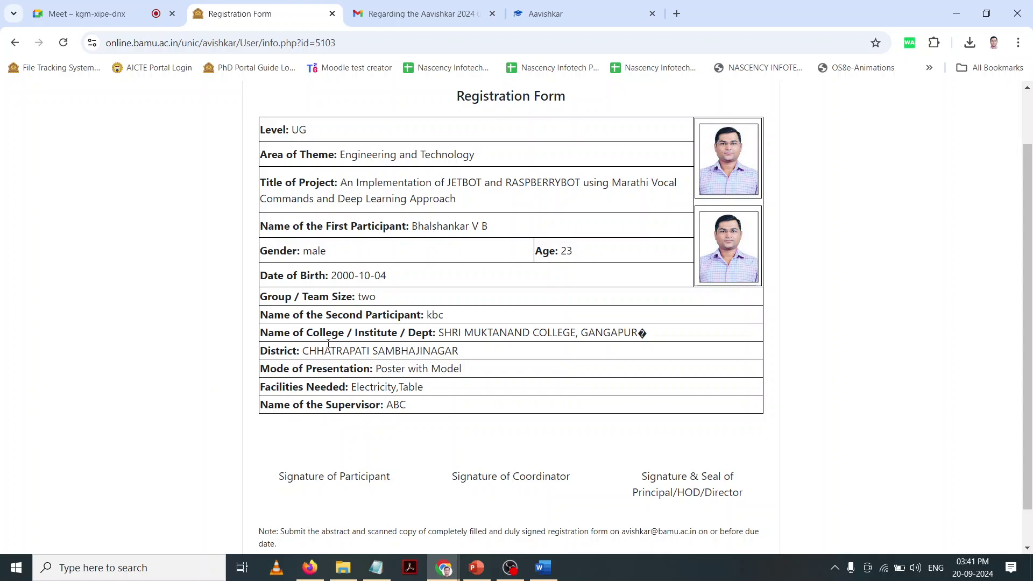
left_click_drag(341, 370, 455, 370)
left_click_drag(353, 383, 433, 405)
left_click(434, 410)
scroll(449, 411, "down", 1)
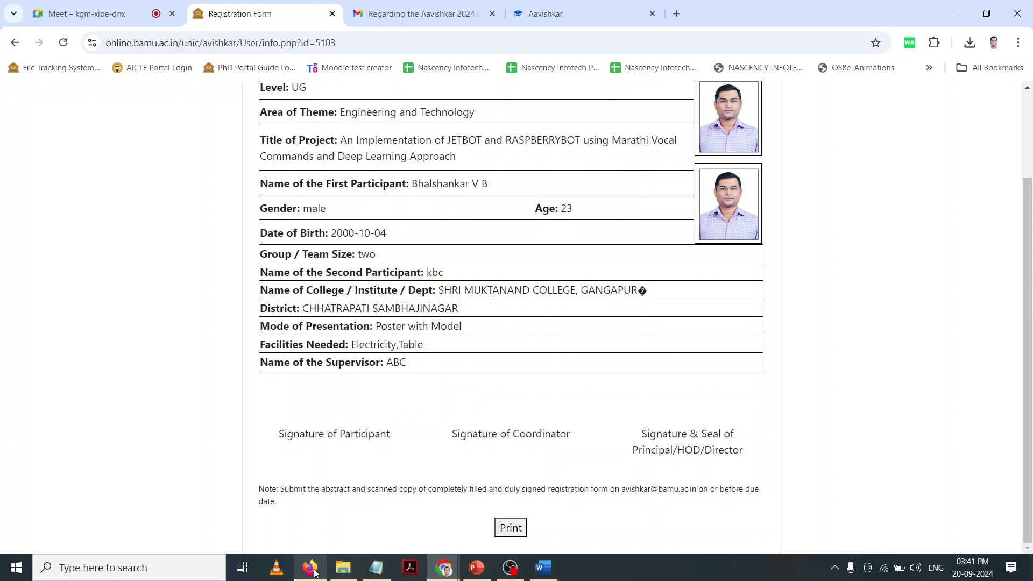
Step: Switch to the View Users page in Firefox and go back to the college dashboard
mouse_move(315, 572)
left_click(315, 531)
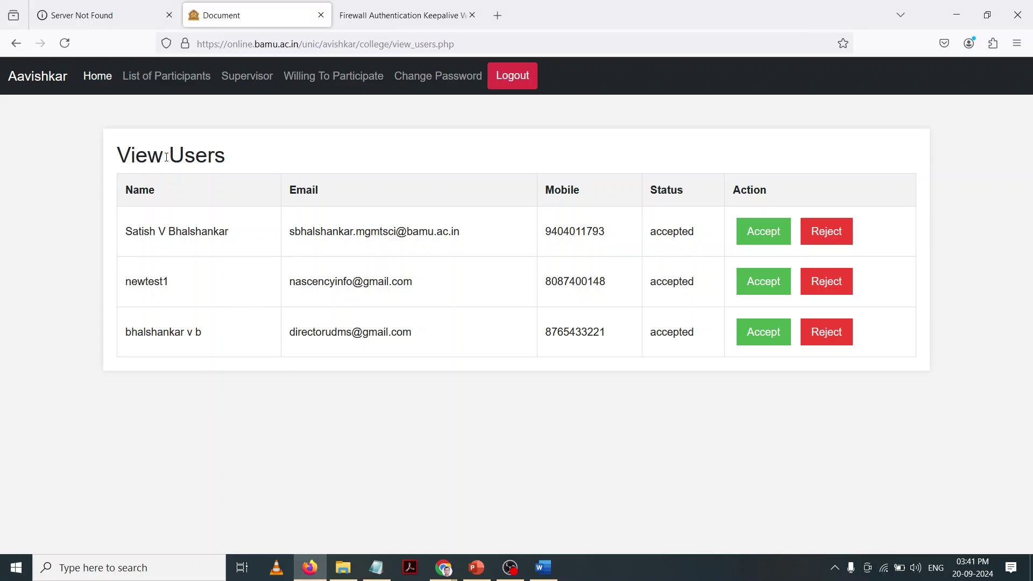
left_click(101, 87)
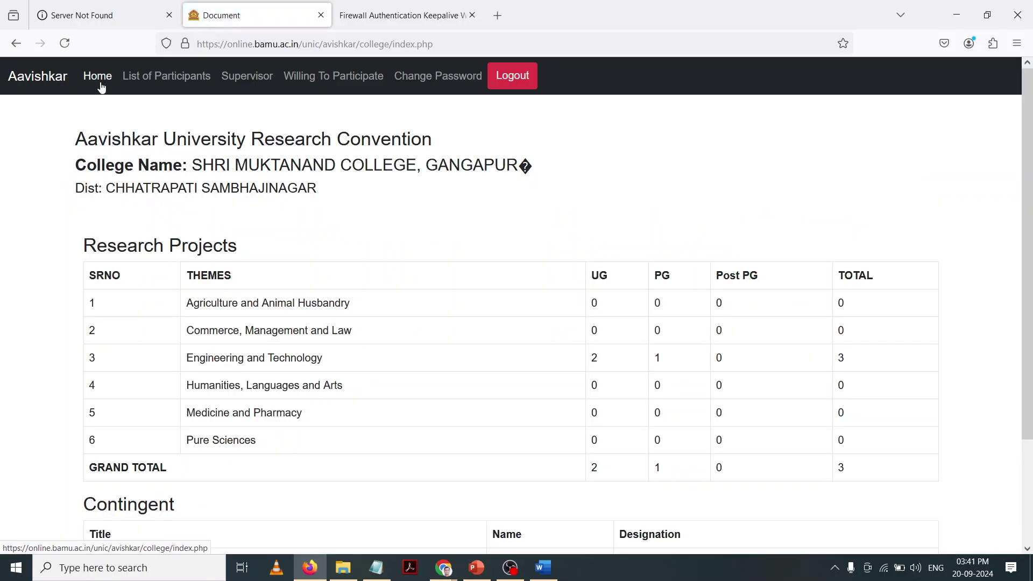
Step: Highlight the Research Projects table, its Engineering and Technology counts (total 3) and grand total UG
left_click_drag(83, 245, 699, 392)
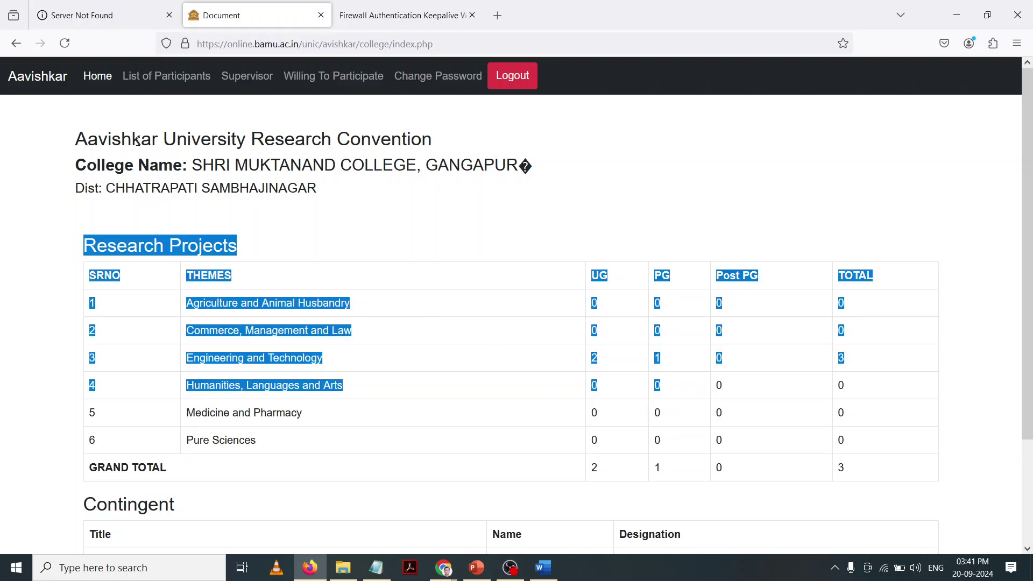
left_click_drag(94, 135, 327, 199)
left_click(327, 198)
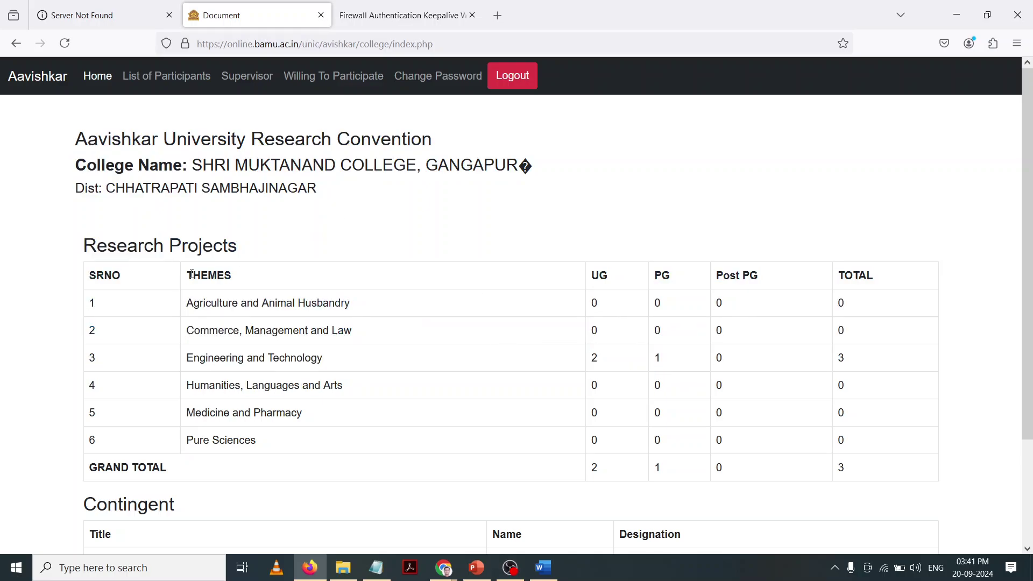
left_click_drag(90, 249, 850, 466)
left_click(817, 461)
left_click_drag(587, 370, 603, 368)
left_click_drag(833, 370, 859, 366)
left_click_drag(587, 475, 603, 483)
left_click(854, 474)
Step: Scroll down and highlight the Contingent staff table
scroll(860, 475, "down", 4)
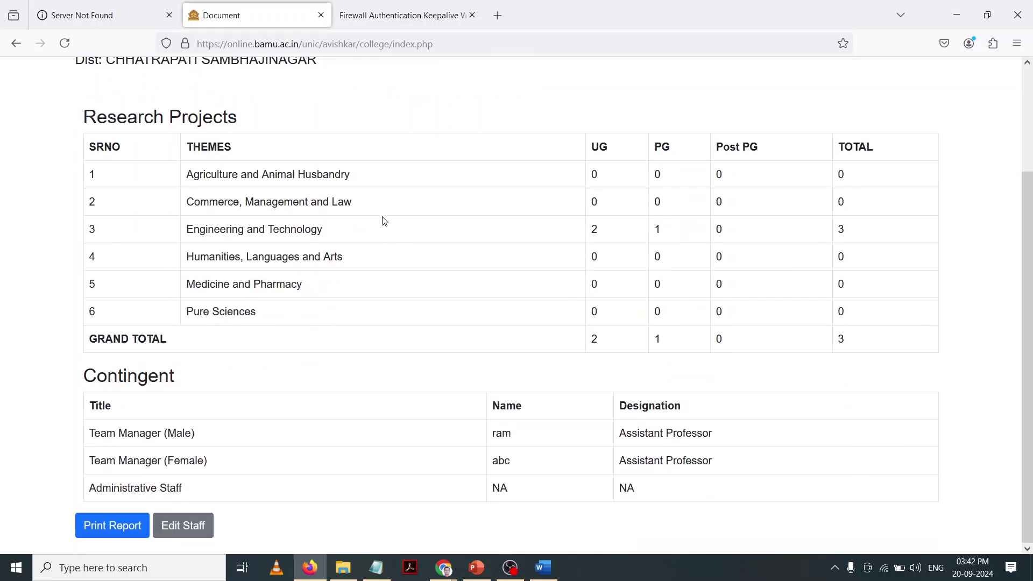
scroll(211, 185, "up", 5)
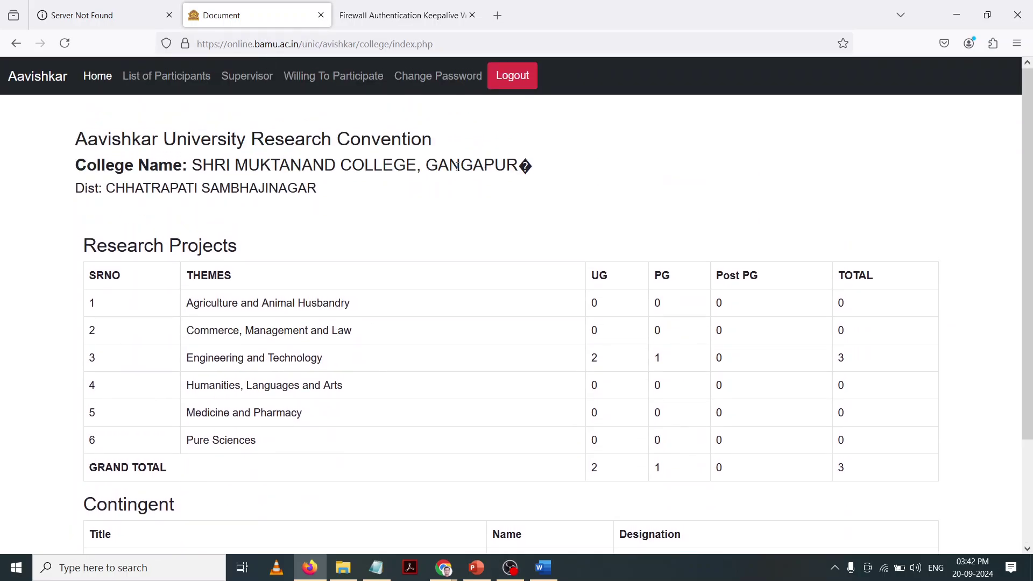
scroll(551, 277, "down", 4)
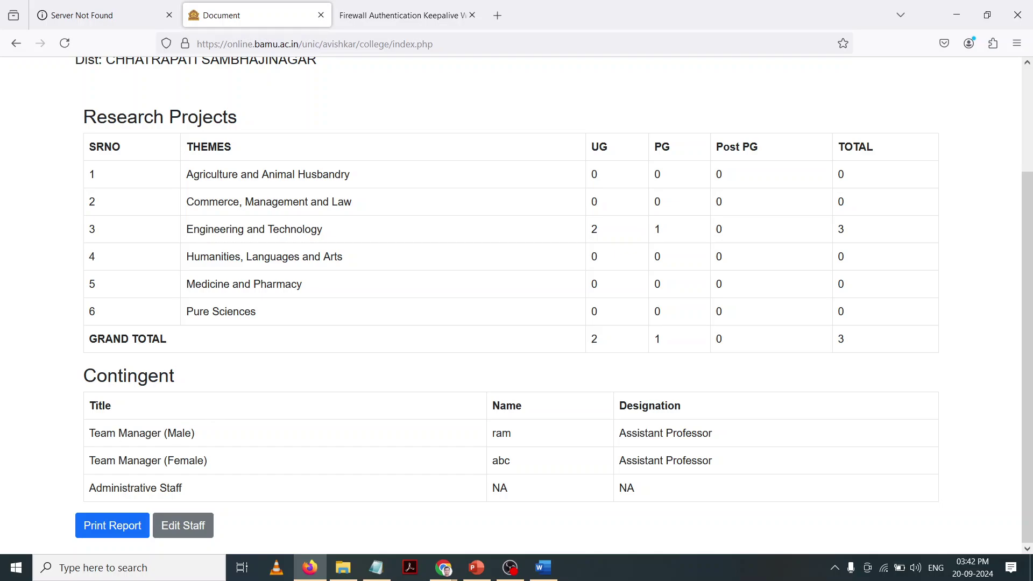
left_click_drag(82, 376, 678, 453)
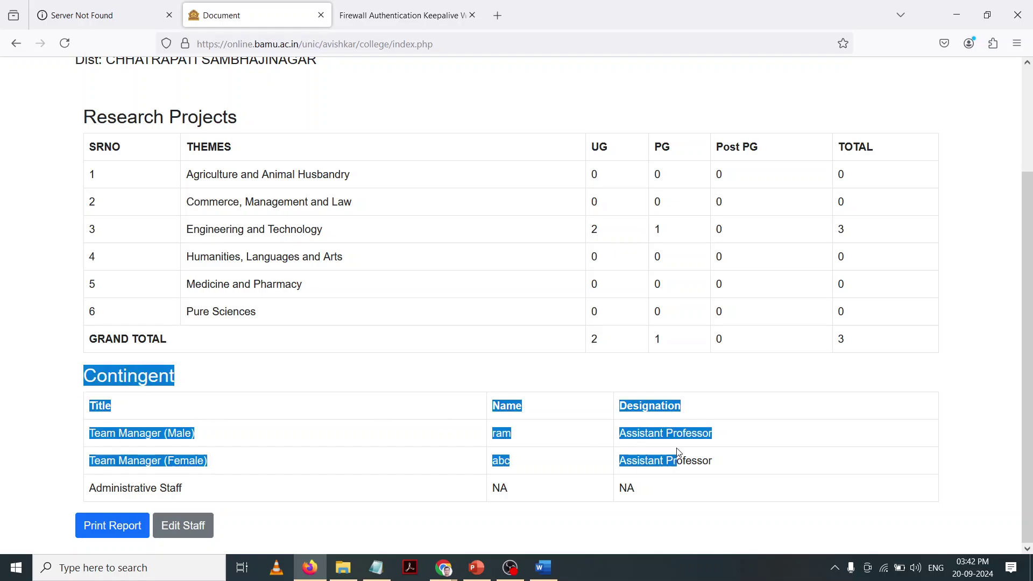
left_click(165, 434)
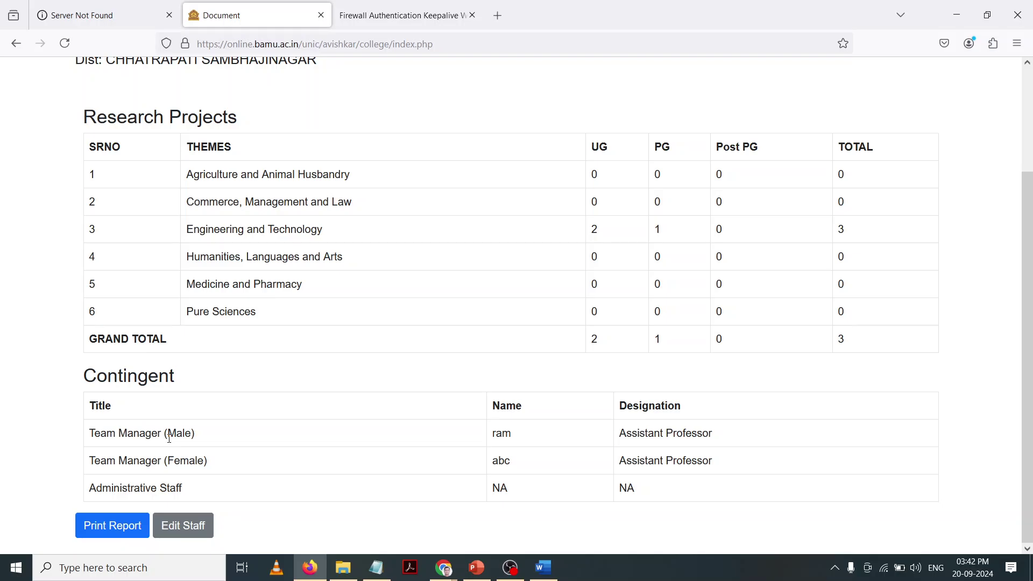
left_click(194, 526)
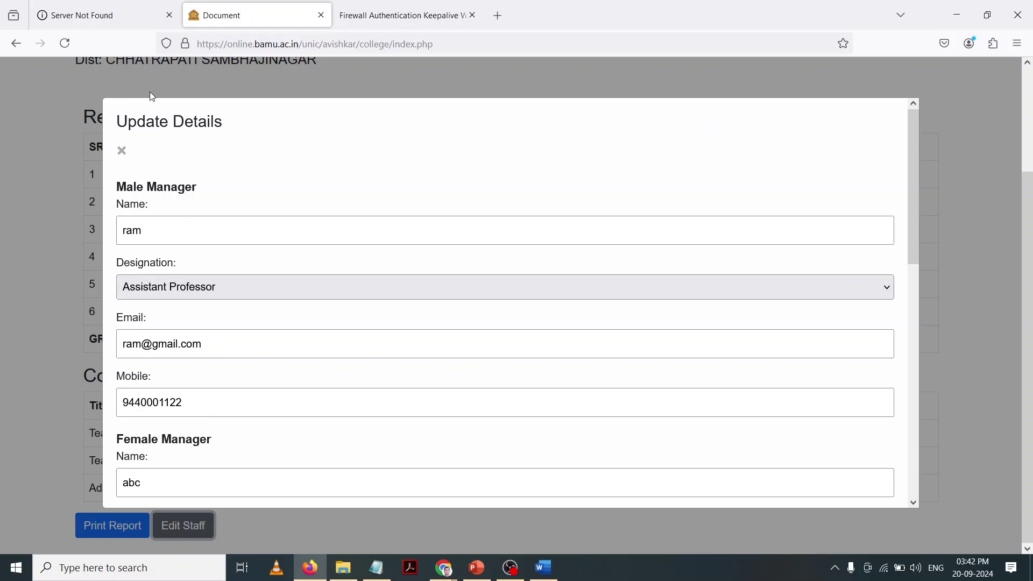
left_click(120, 150)
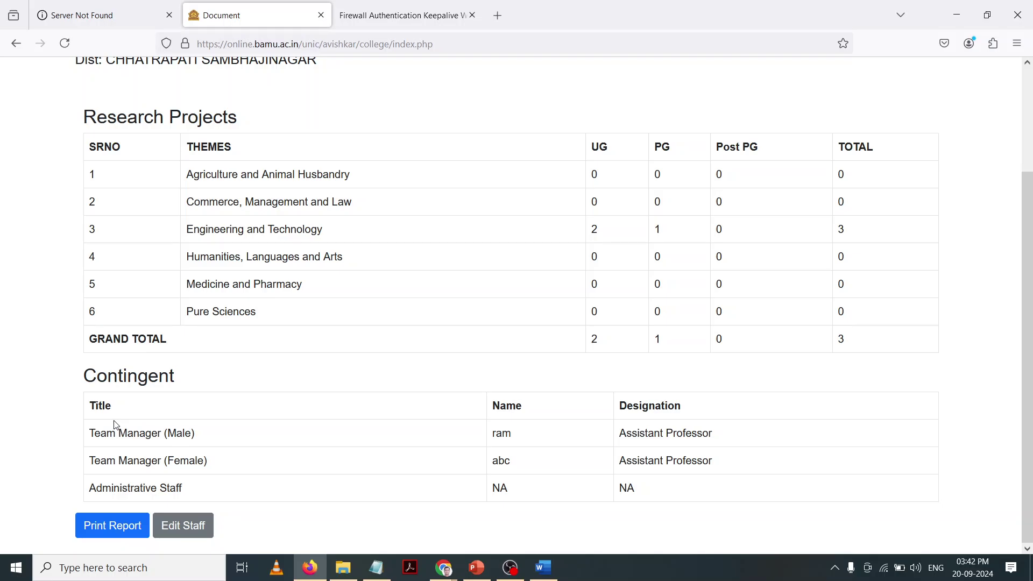
left_click(186, 531)
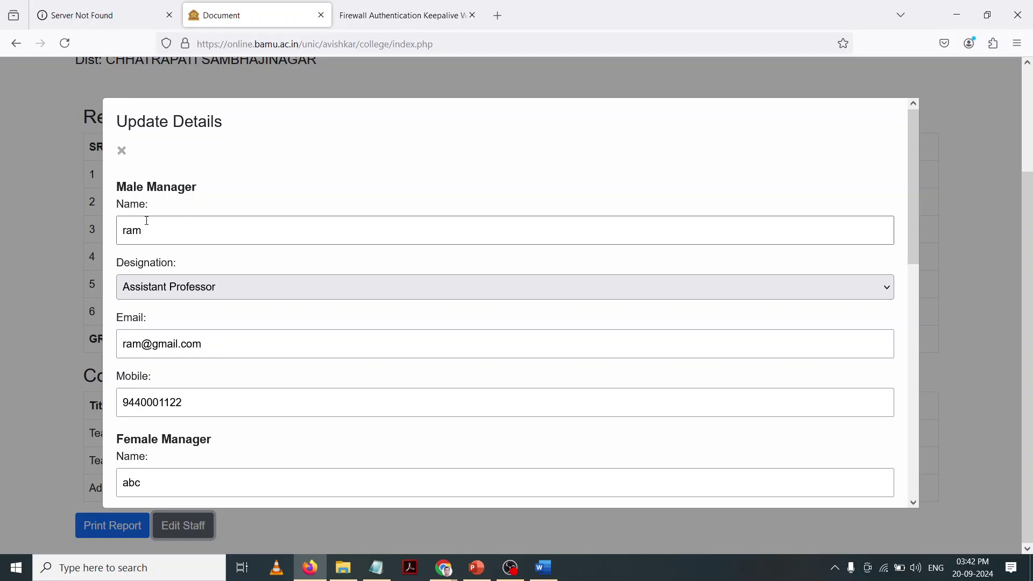
scroll(147, 221, "down", 2)
scroll(146, 215, "up", 1)
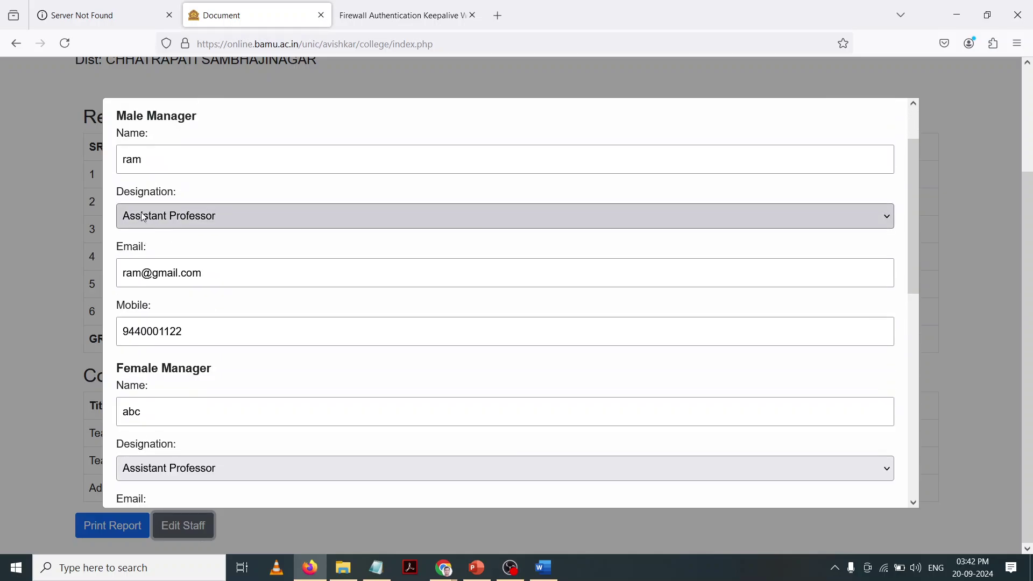
left_click(151, 224)
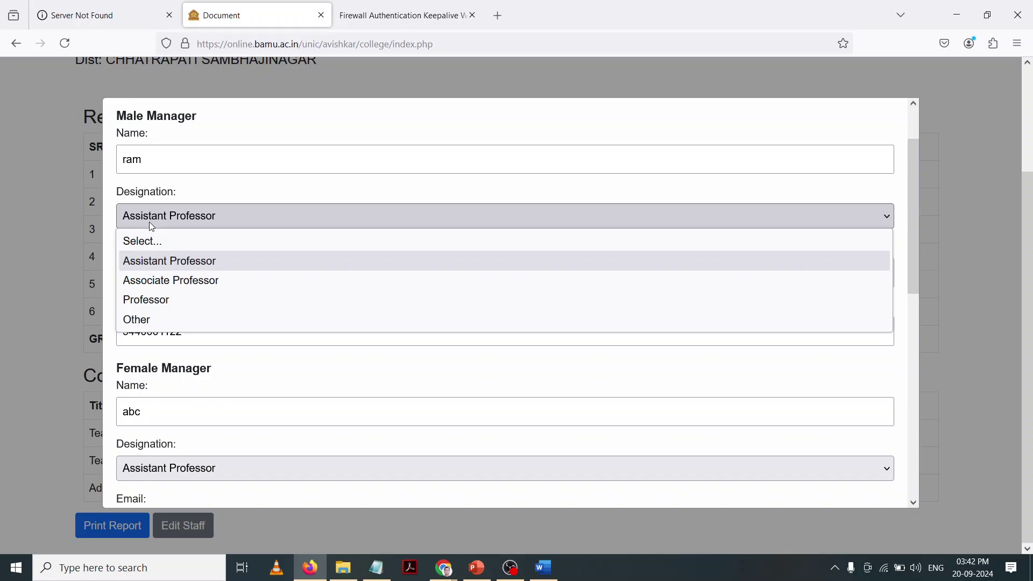
left_click(84, 228)
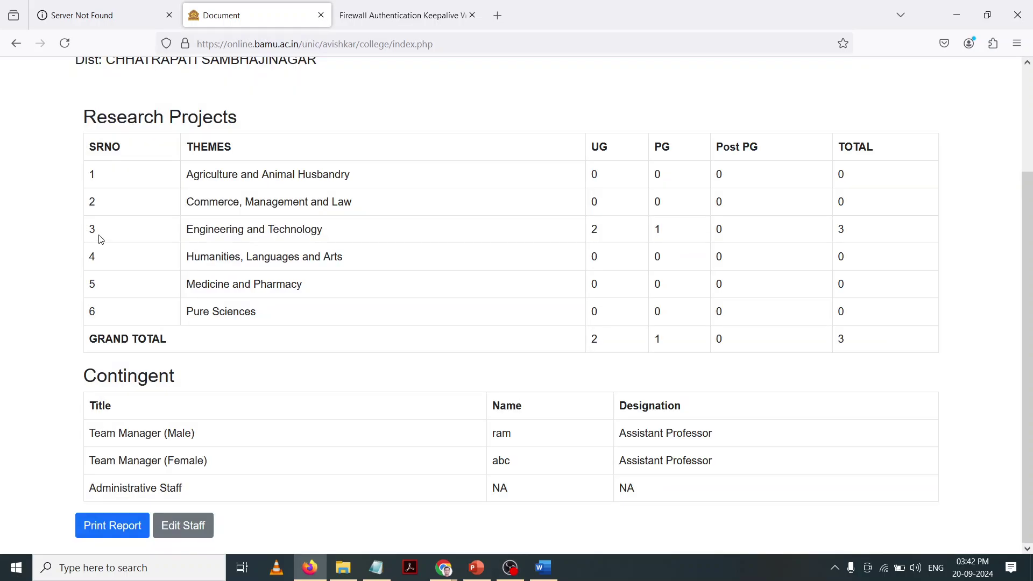
left_click(206, 530)
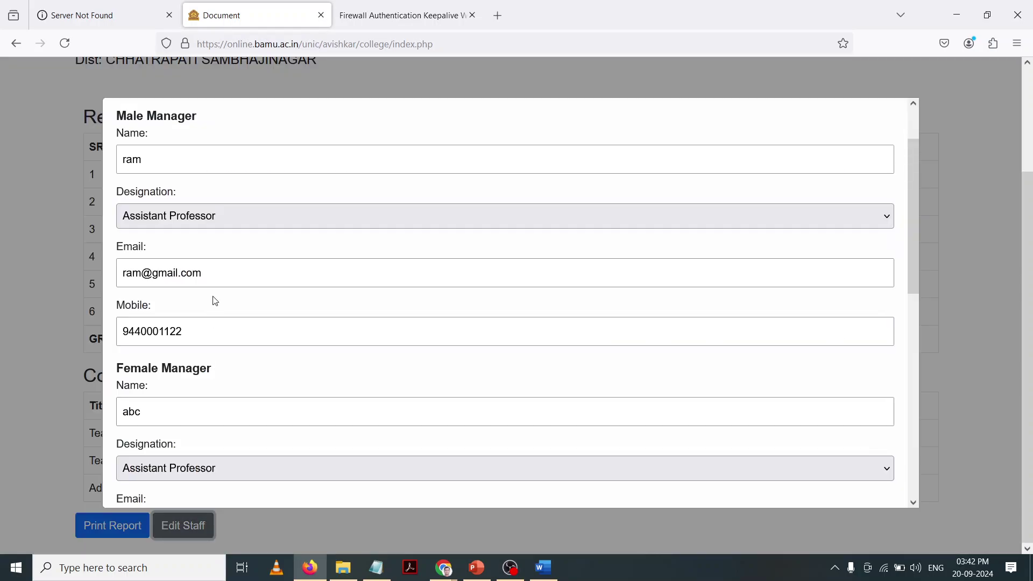
scroll(212, 300, "down", 3)
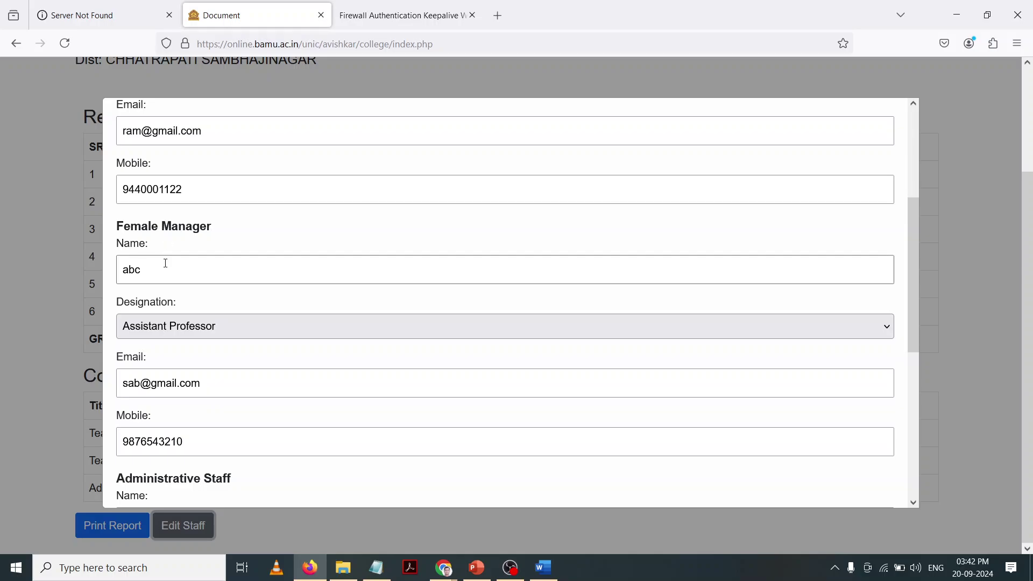
scroll(204, 439, "down", 2)
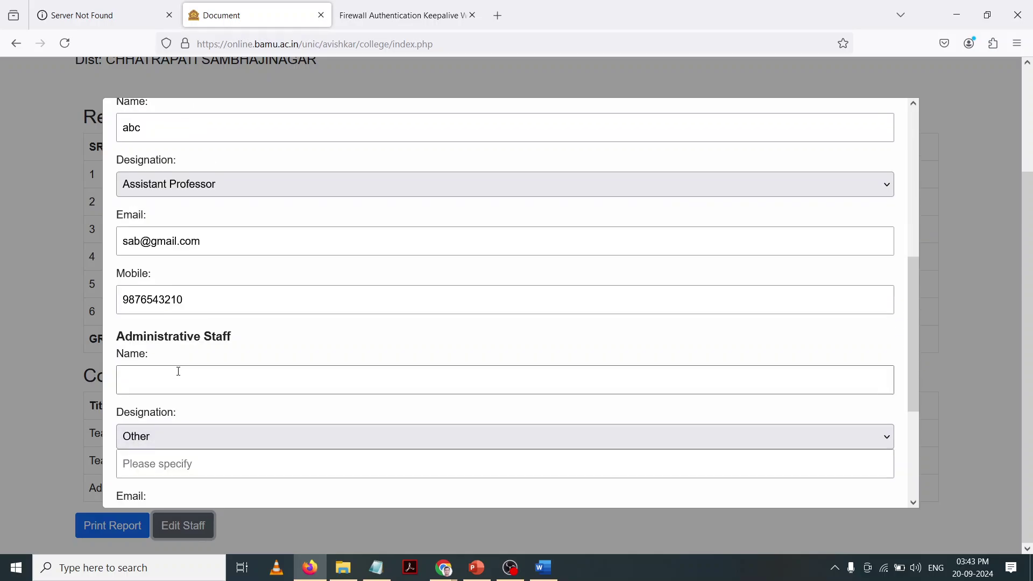
scroll(179, 371, "down", 3)
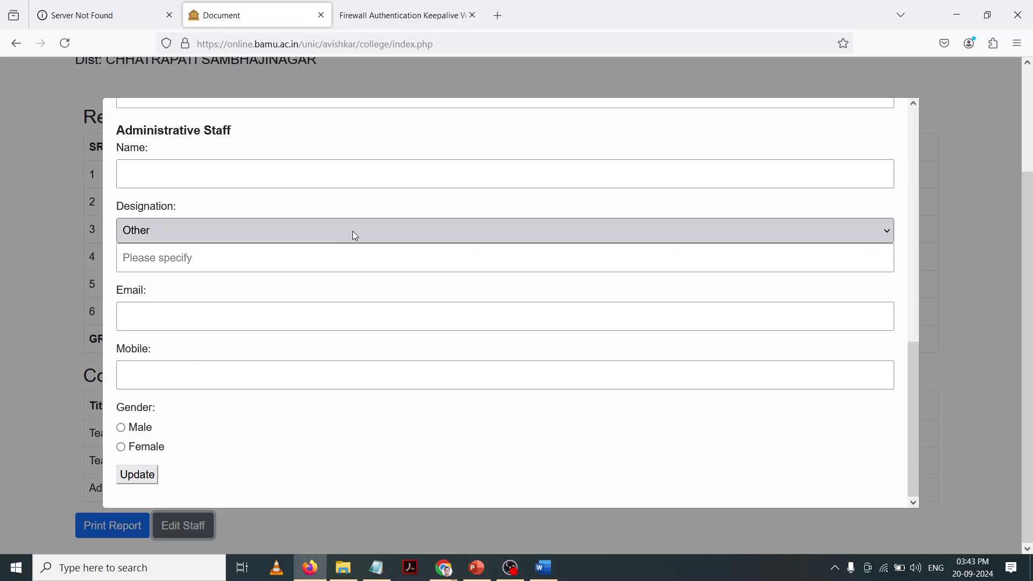
left_click(3, 339)
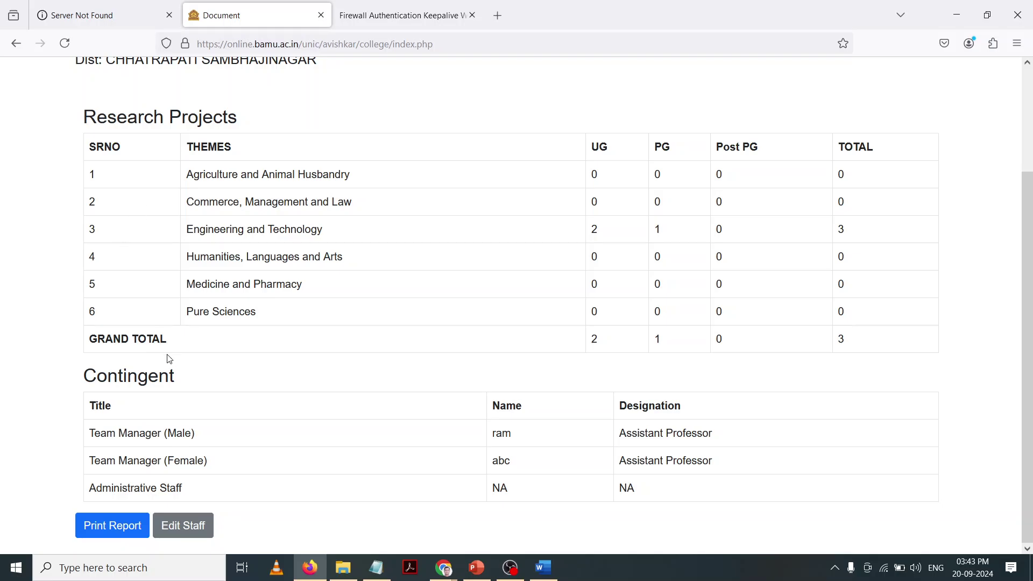
left_click(125, 525)
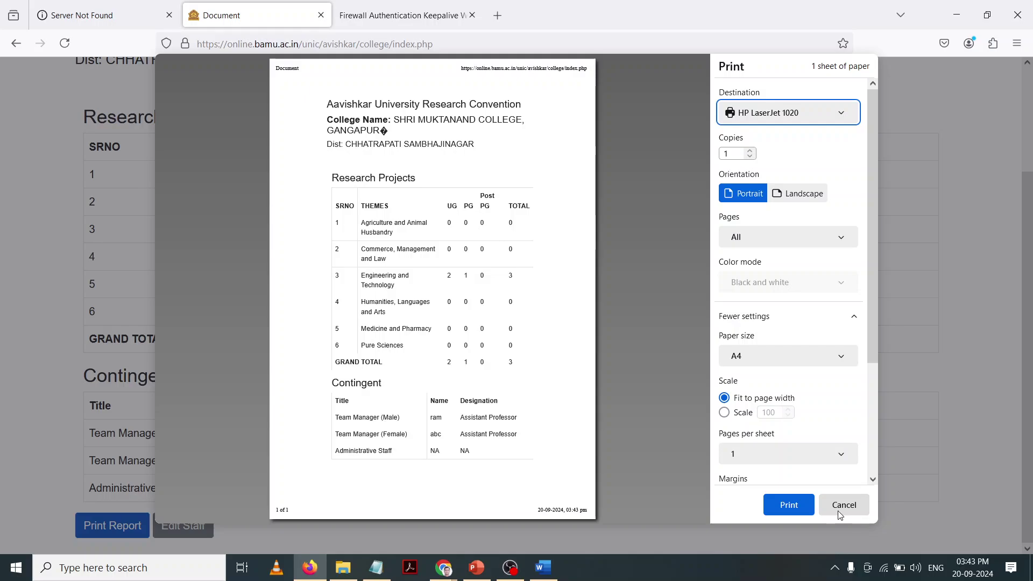
left_click(843, 506)
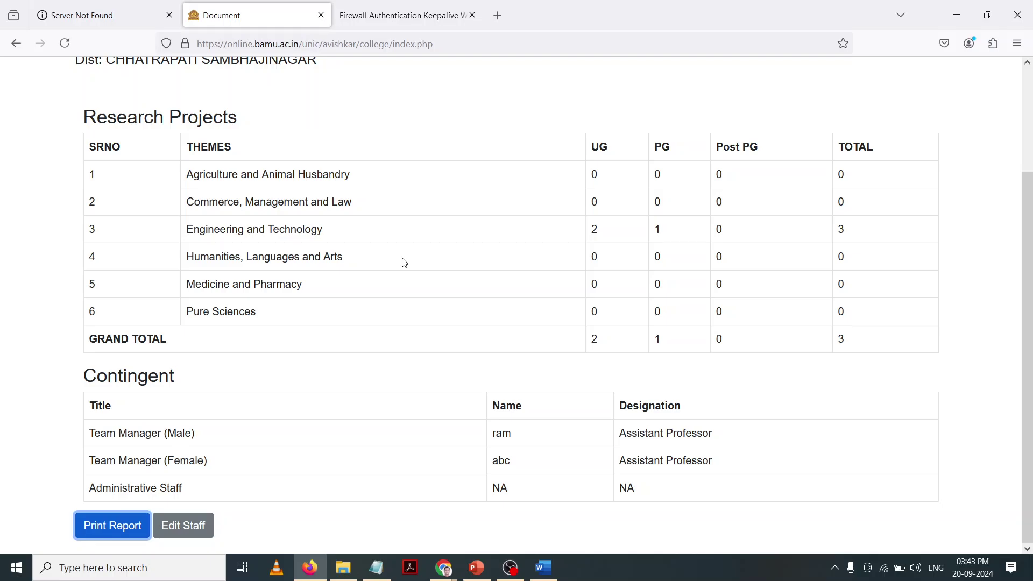
scroll(404, 263, "up", 3)
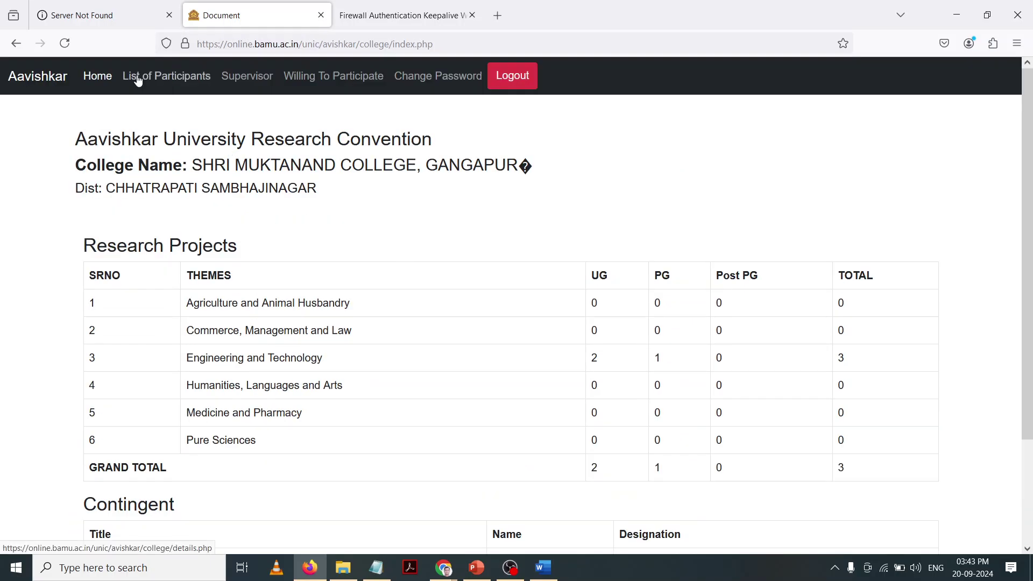
Step: Open the List of Participants, view one participant's registration form, then return to the list
left_click(155, 81)
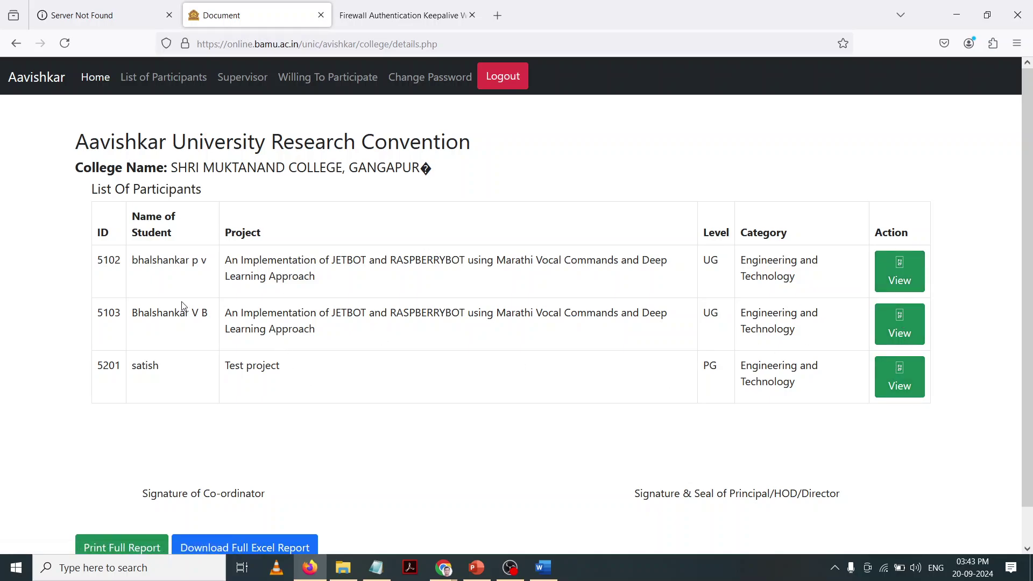
left_click_drag(198, 314, 209, 315)
left_click(898, 324)
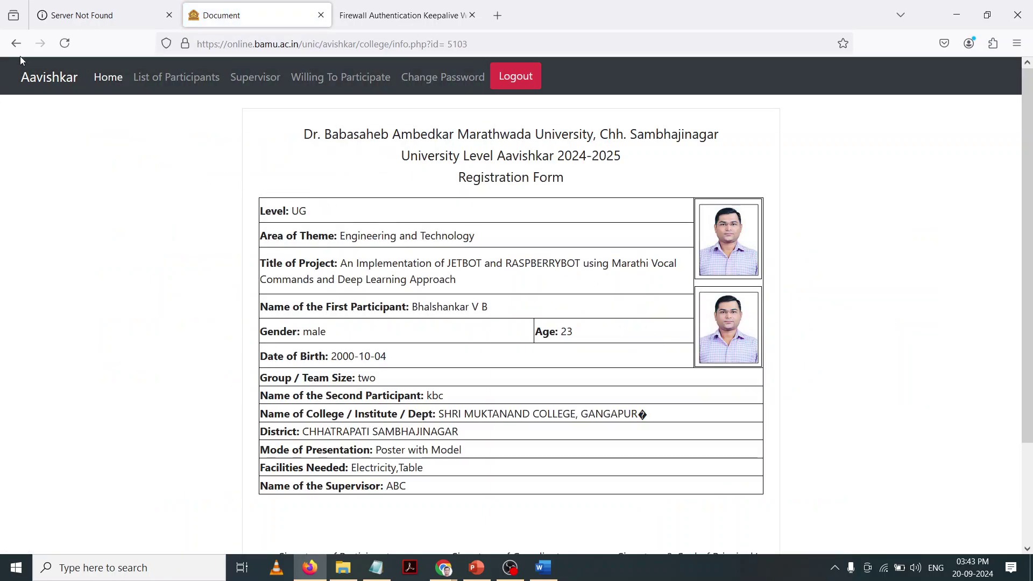
left_click(203, 81)
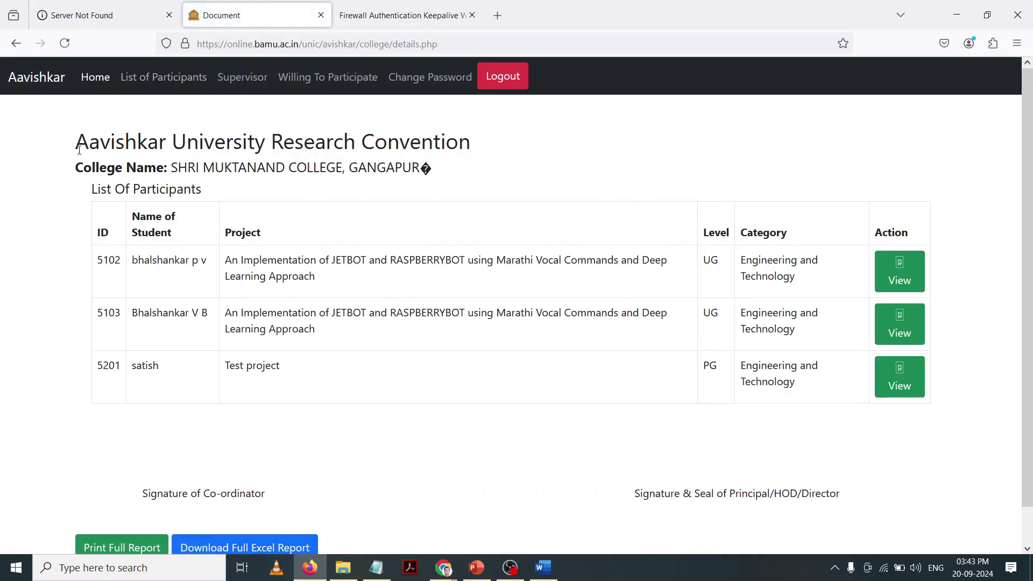
Step: Highlight each participant ID in turn, ending with the viewed participant's ID selected
double_click(106, 259)
double_click(107, 324)
left_click(109, 355)
double_click(109, 357)
left_click(118, 312)
left_click_drag(118, 312, 100, 313)
double_click(119, 313)
scroll(195, 419, "down", 1)
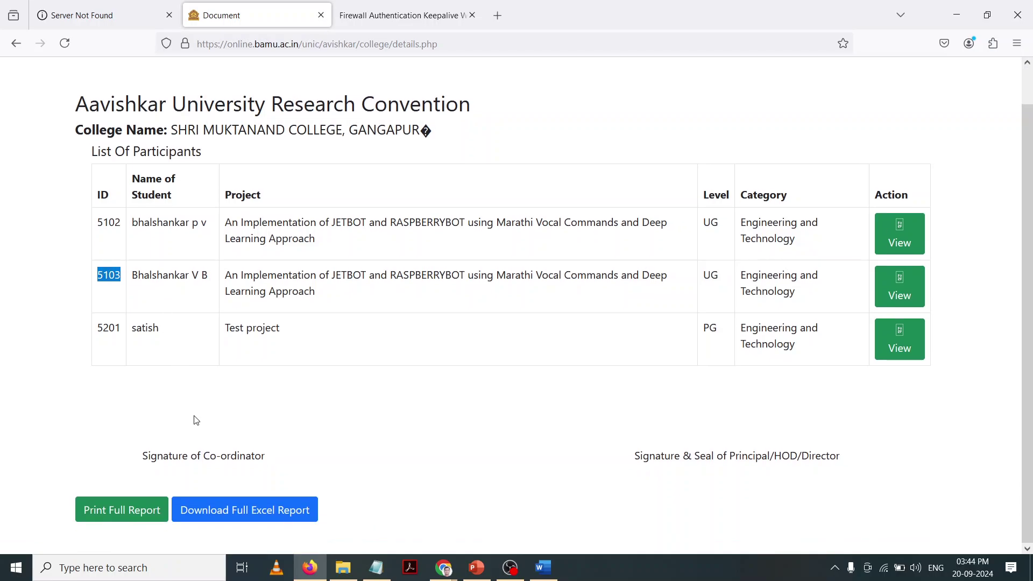
Step: Cancel the participant list's print preview, download the full Excel report, and return to the top
left_click(148, 509)
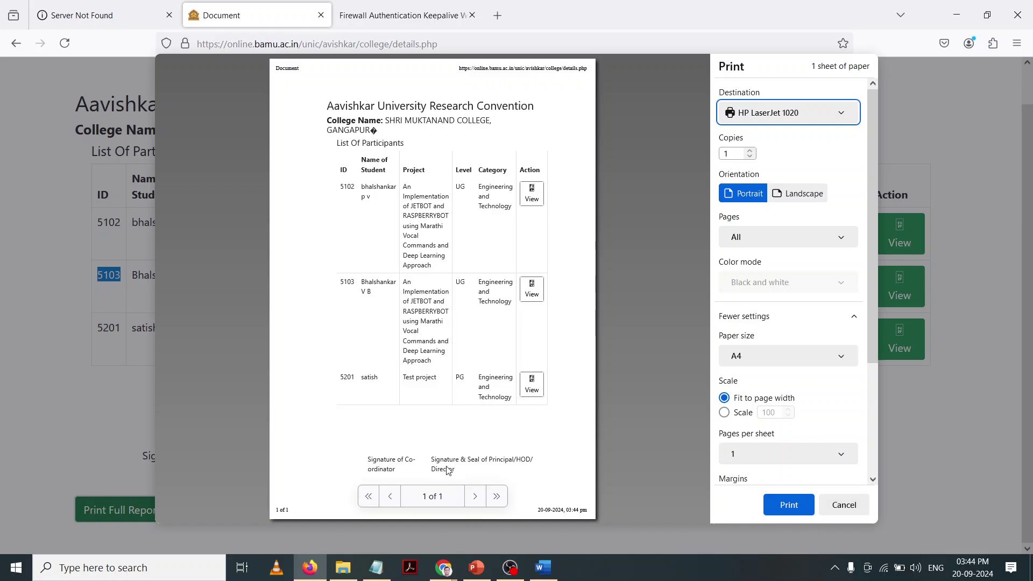
left_click(844, 505)
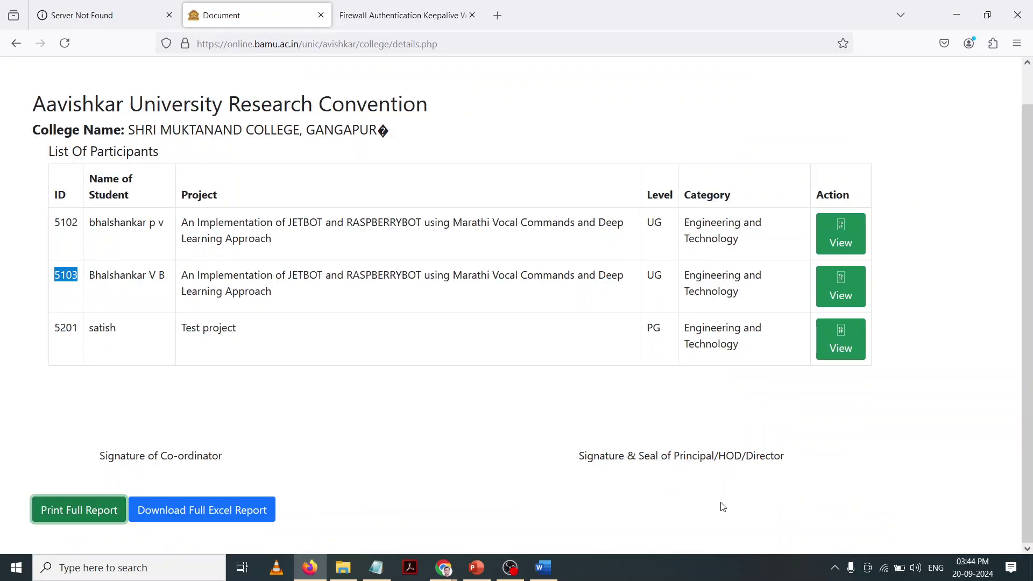
left_click(251, 516)
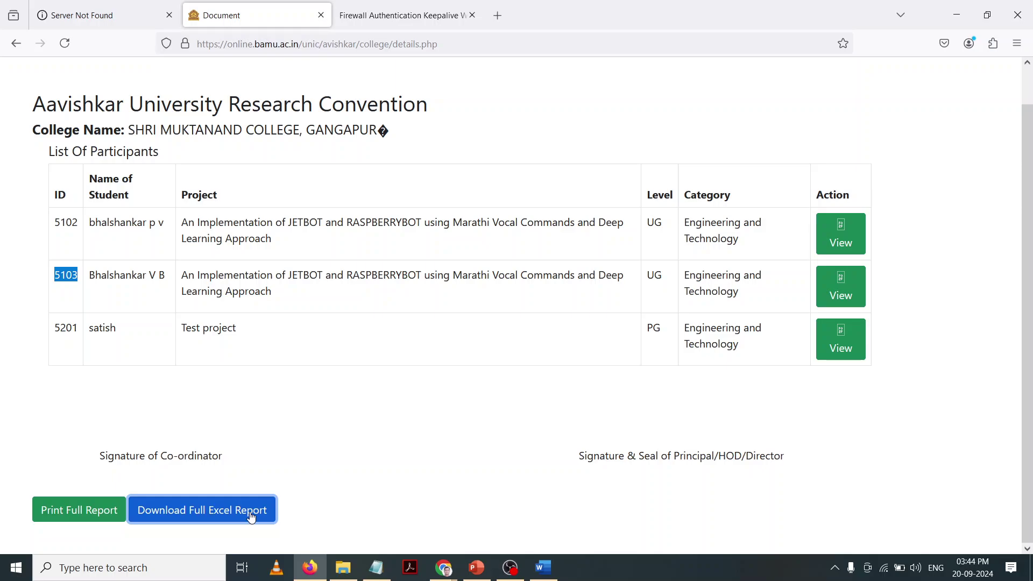
scroll(251, 517, "up", 1)
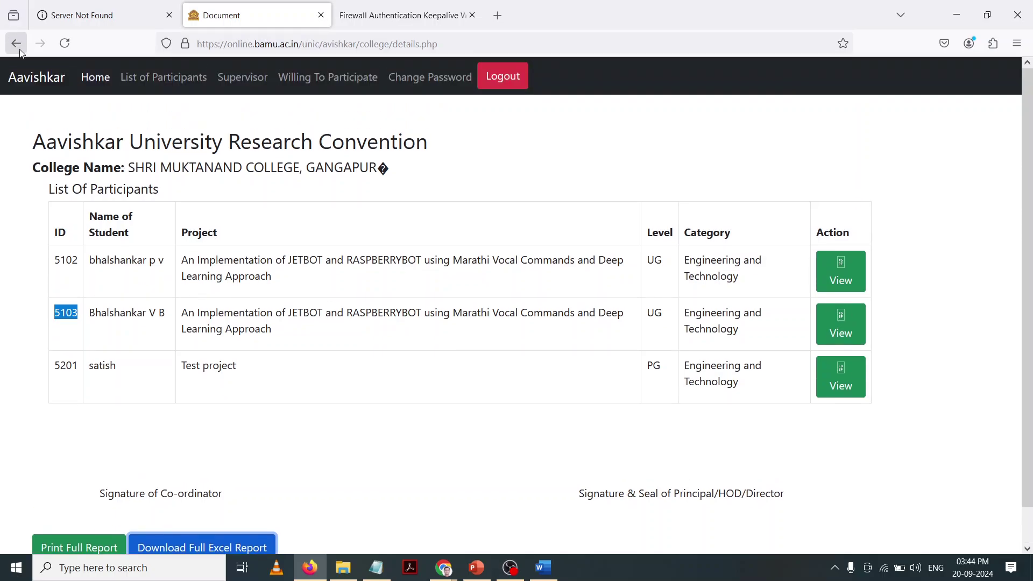
Step: Go back to the college home dashboard with the Research Projects totals
left_click(95, 88)
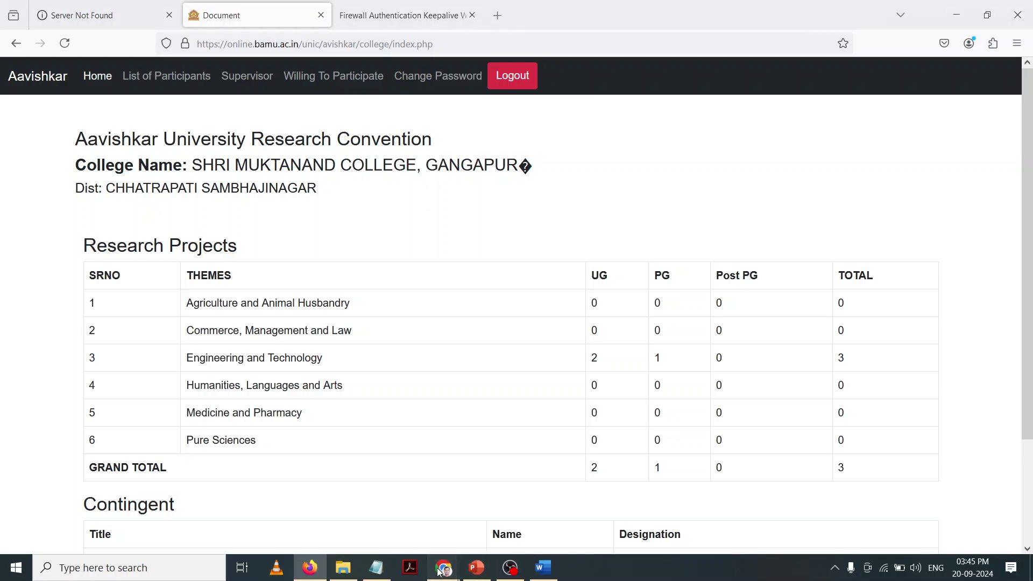
Step: Bring Chrome's registration form window forward and switch to the Google Meet call
mouse_move(440, 571)
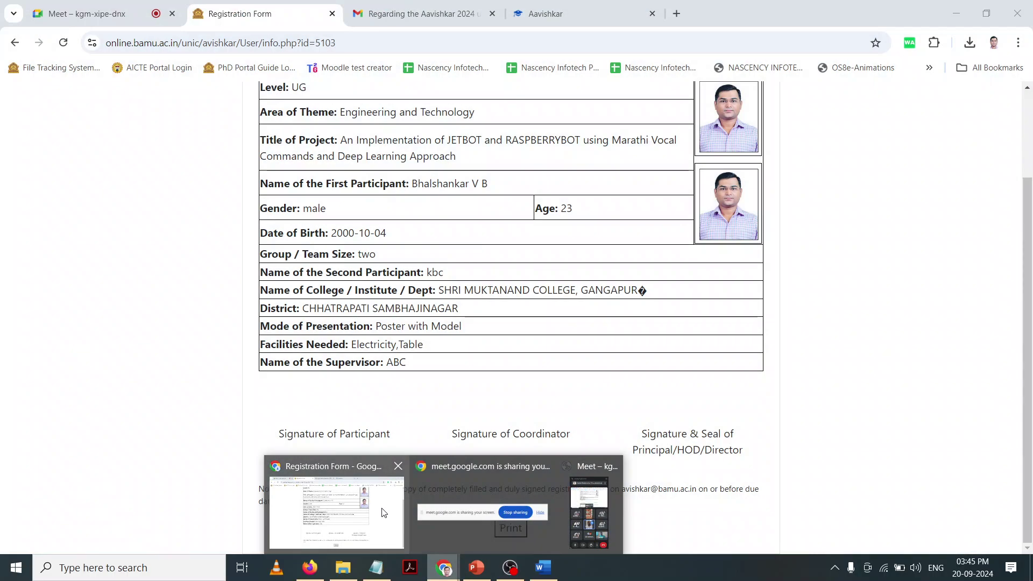
left_click(392, 512)
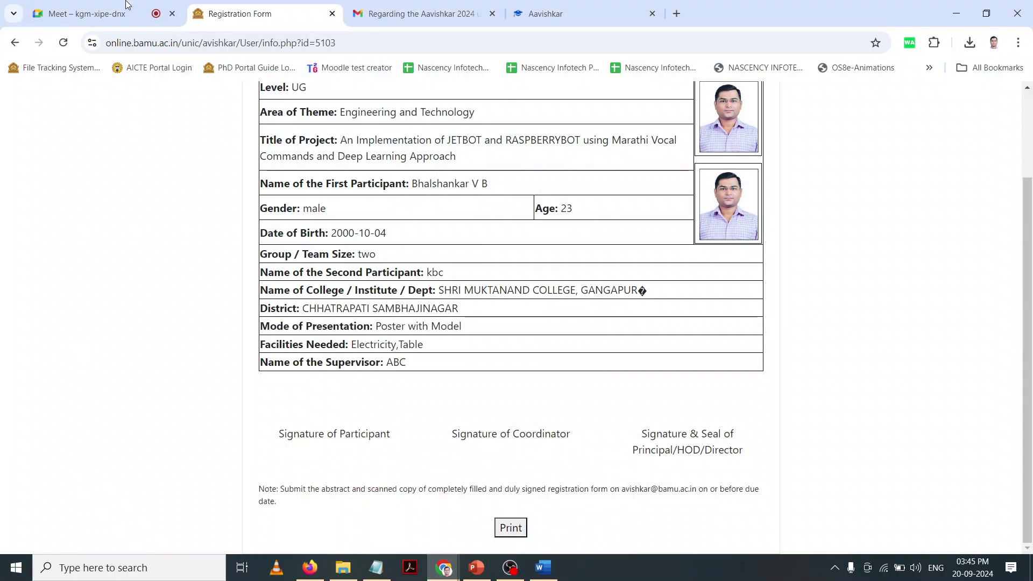
left_click(127, 6)
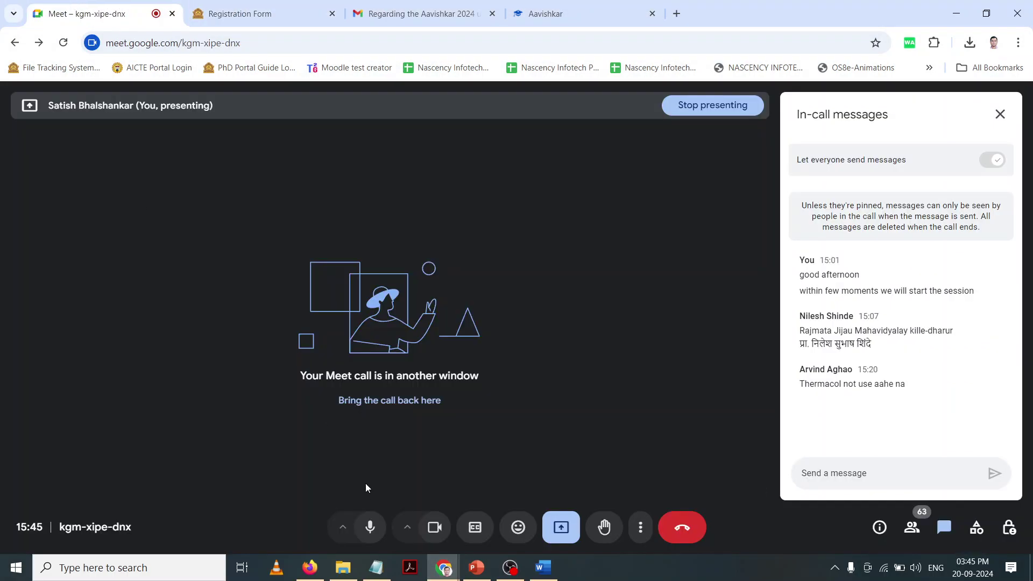
Step: Mute the microphone and turn off the camera in Meet, then return to Firefox
left_click(364, 532)
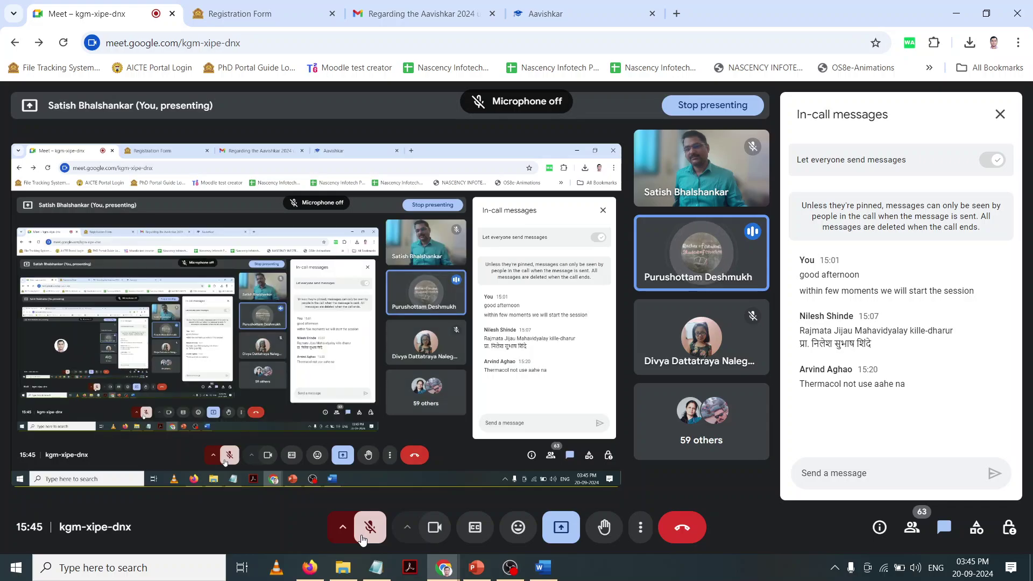
mouse_move(486, 572)
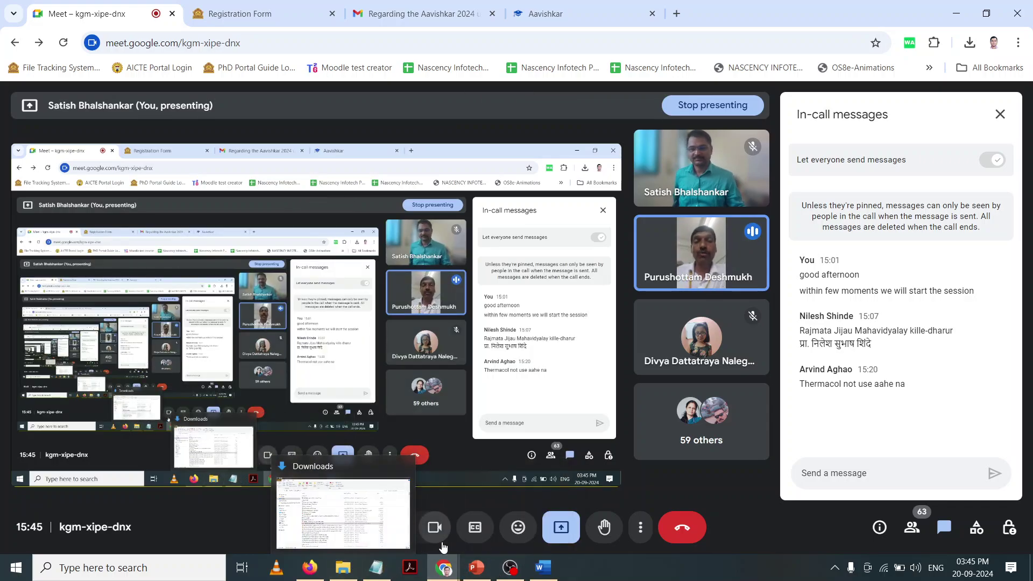
left_click(435, 529)
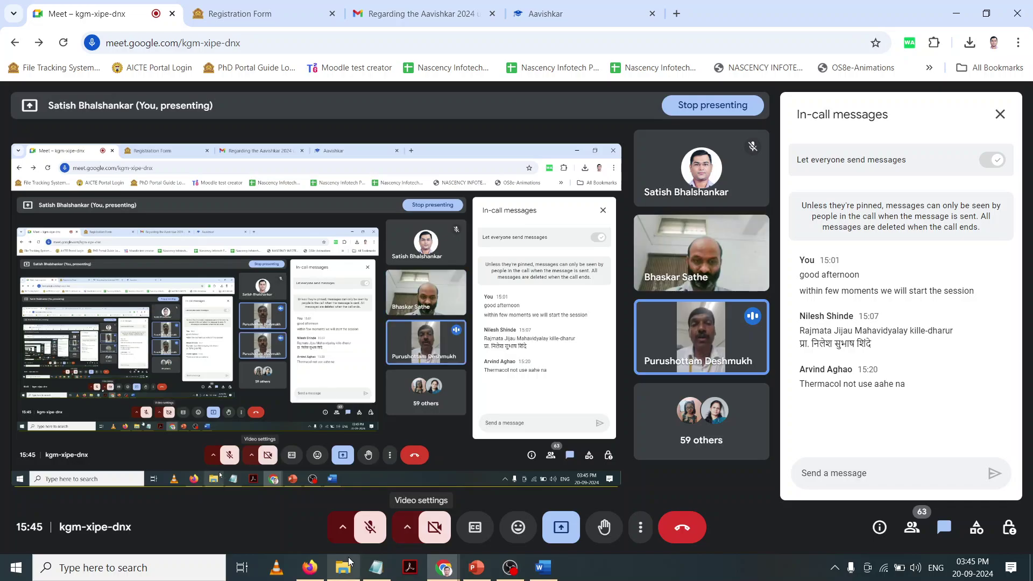
left_click(310, 567)
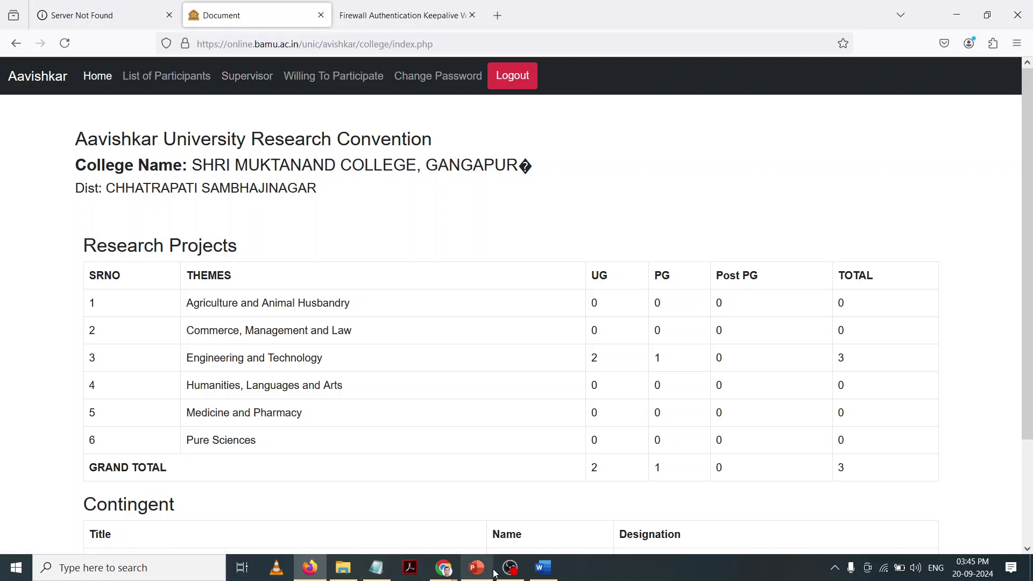
Step: Bring the Google Meet call window in Chrome back to the front
mouse_move(512, 573)
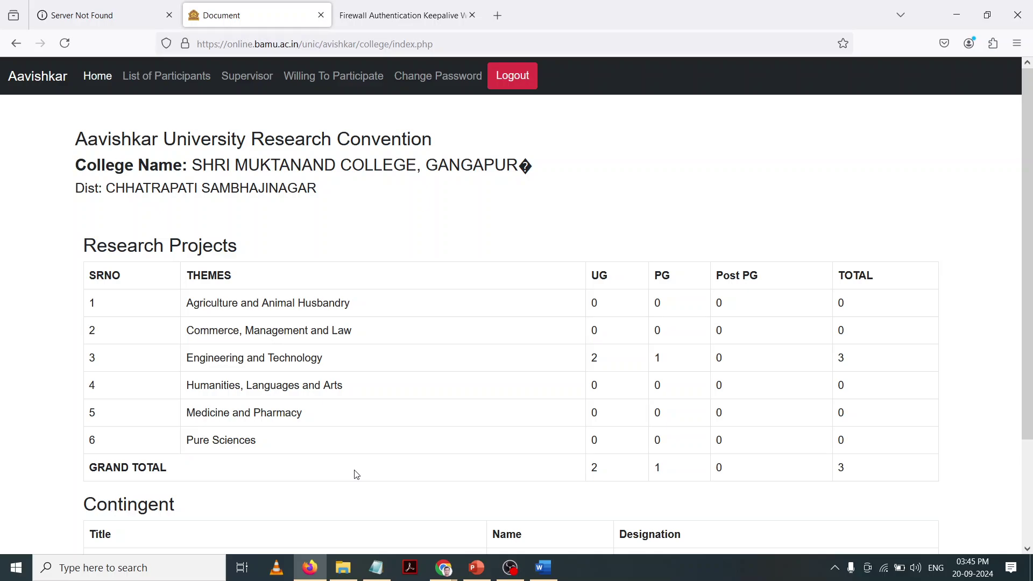
left_click(451, 571)
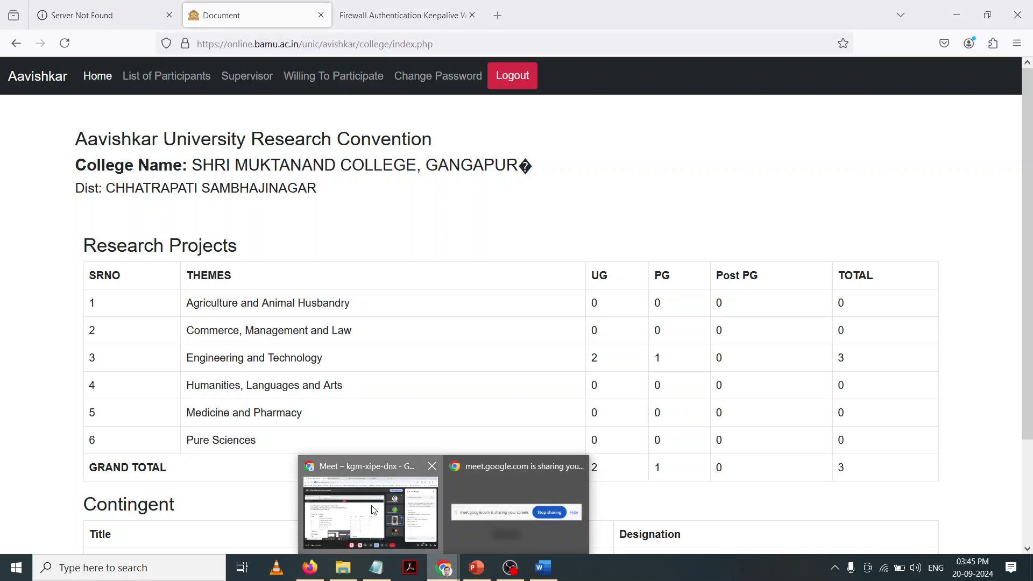
left_click(339, 506)
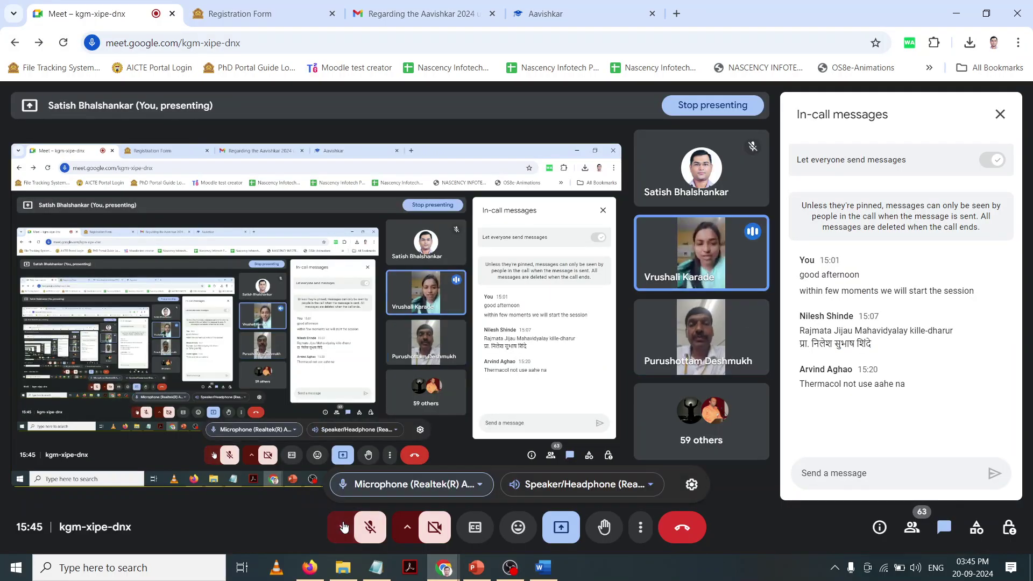
Step: Unmute the microphone in Google Meet and switch back to the Aavishkar dashboard in Firefox
left_click(367, 531)
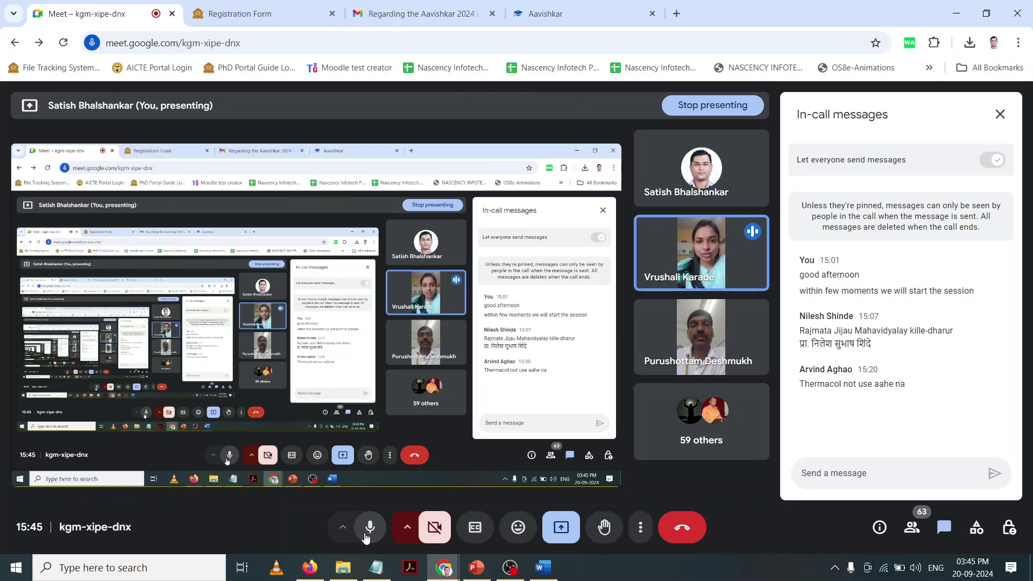
left_click(310, 567)
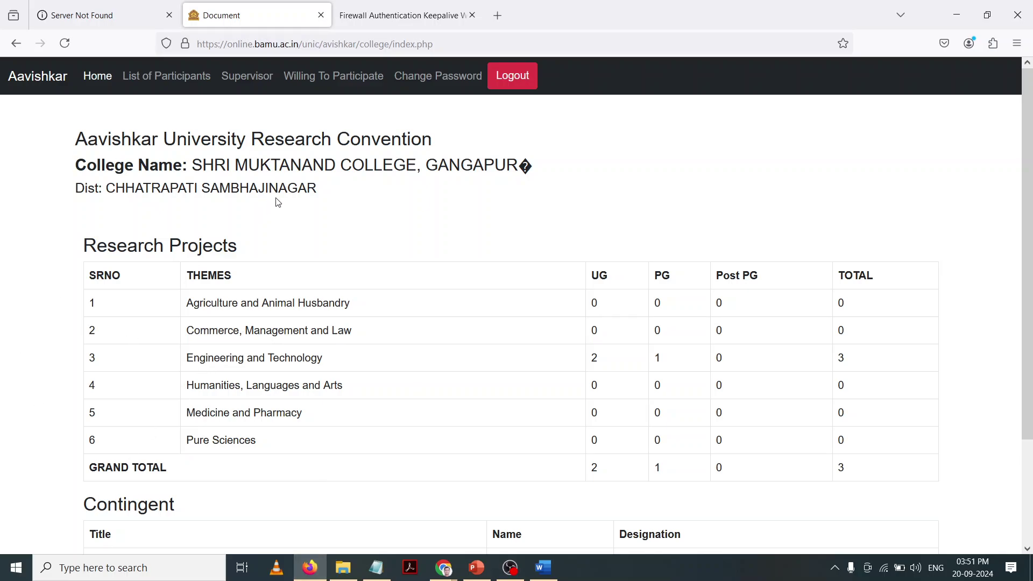
Step: Open View Users via Willing To Participate to list the college's three accepted users
left_click(347, 79)
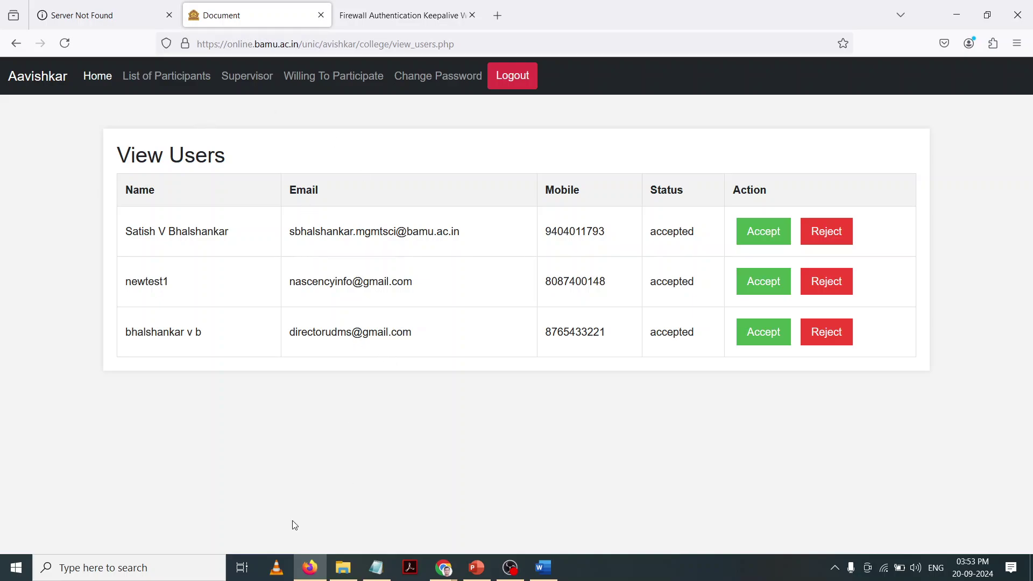
Step: Bring the Google Meet call forward and mute the microphone
mouse_move(444, 568)
left_click(355, 511)
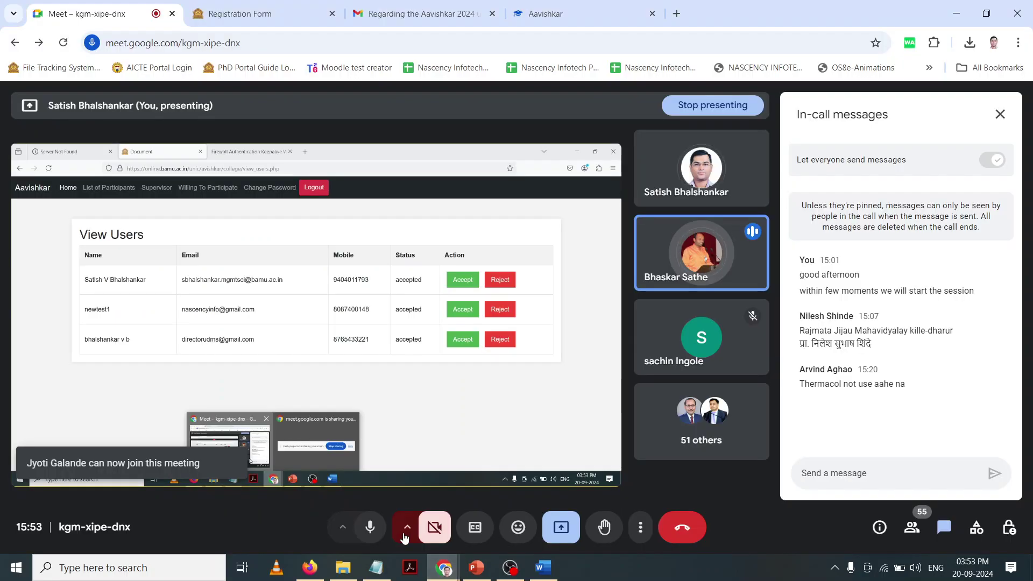
left_click(362, 529)
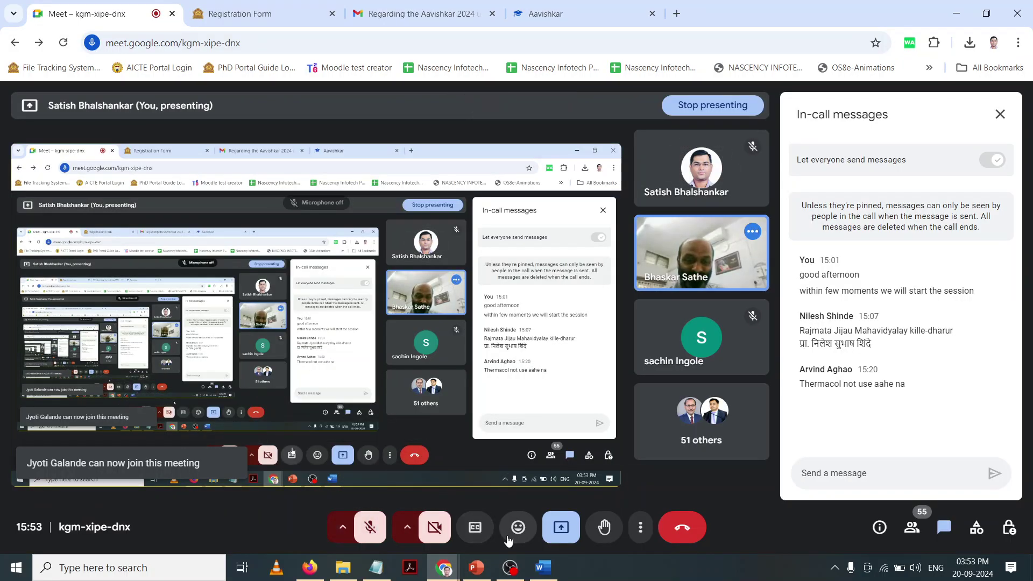
Step: Stop presenting the screen, turn the camera on, and bring OBS Studio forward
left_click(561, 527)
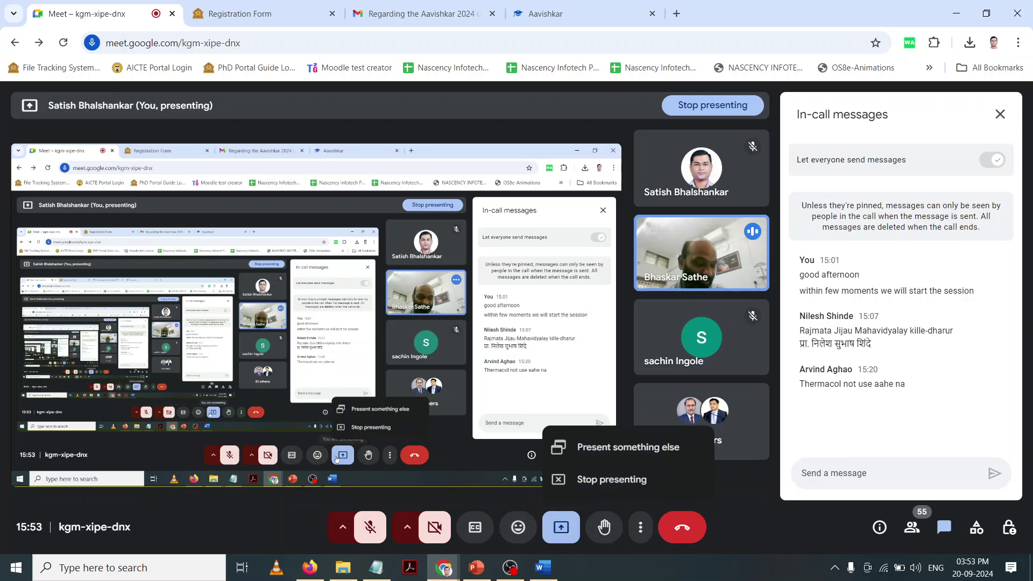
left_click(584, 482)
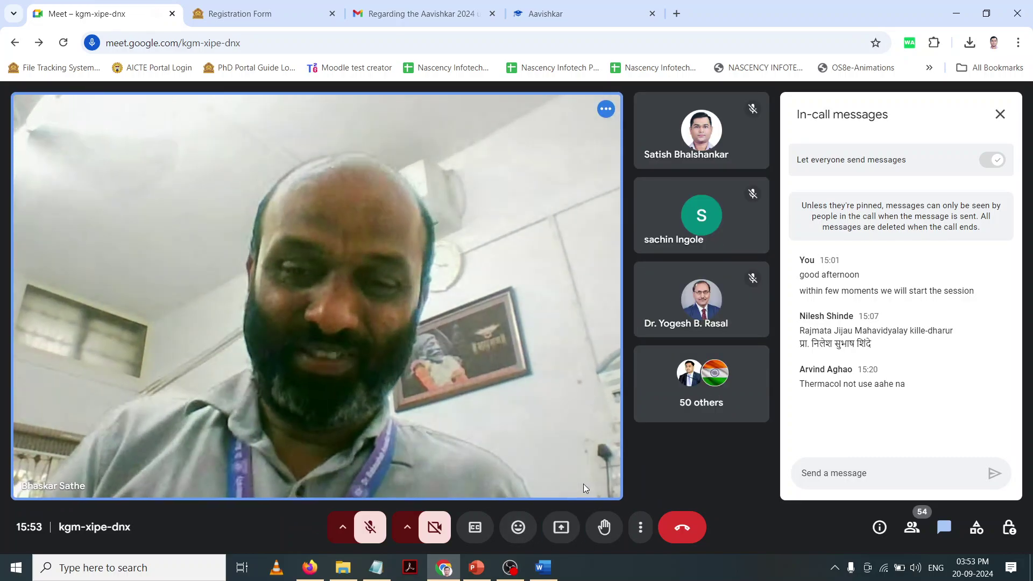
left_click(439, 539)
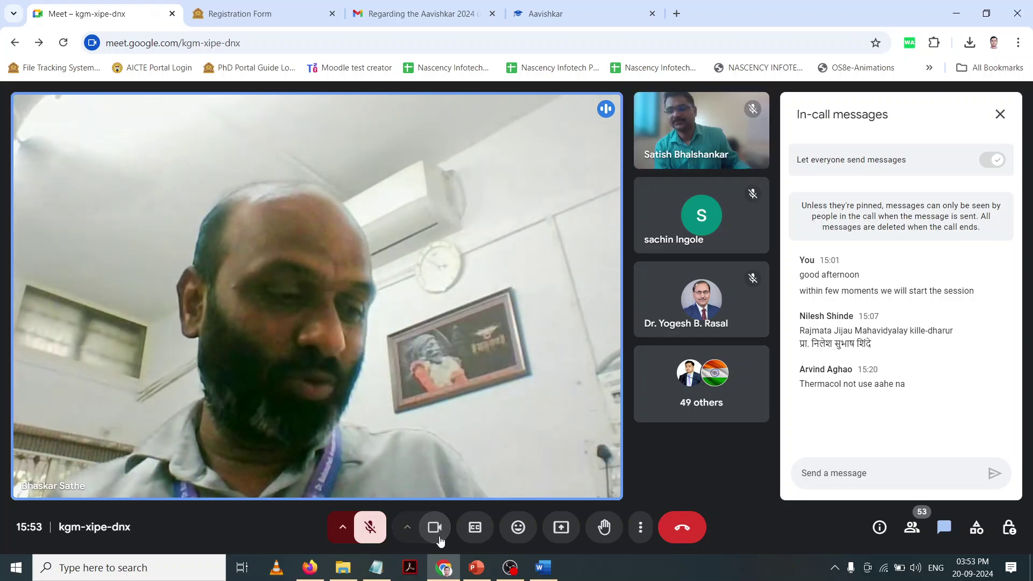
left_click(519, 574)
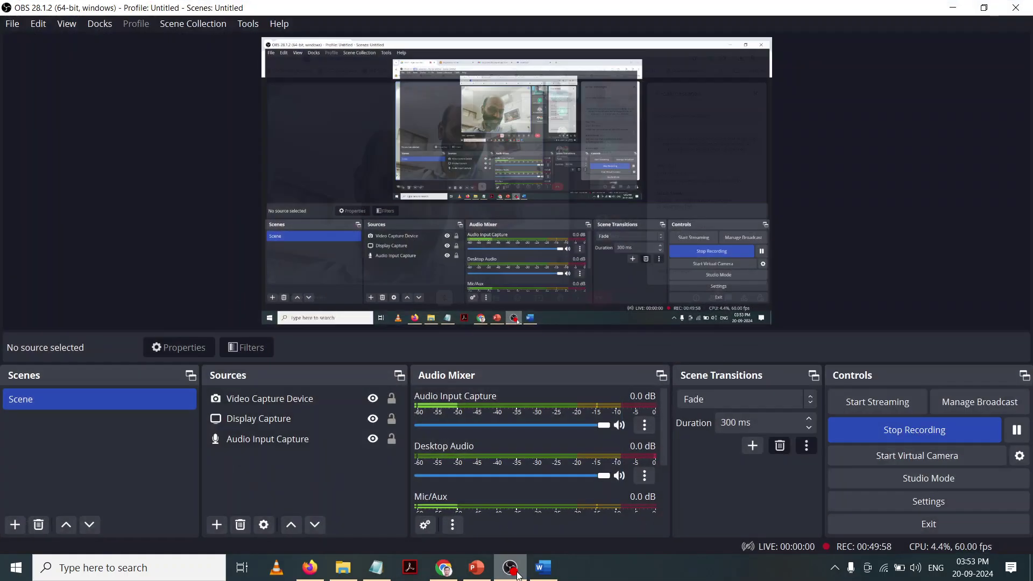